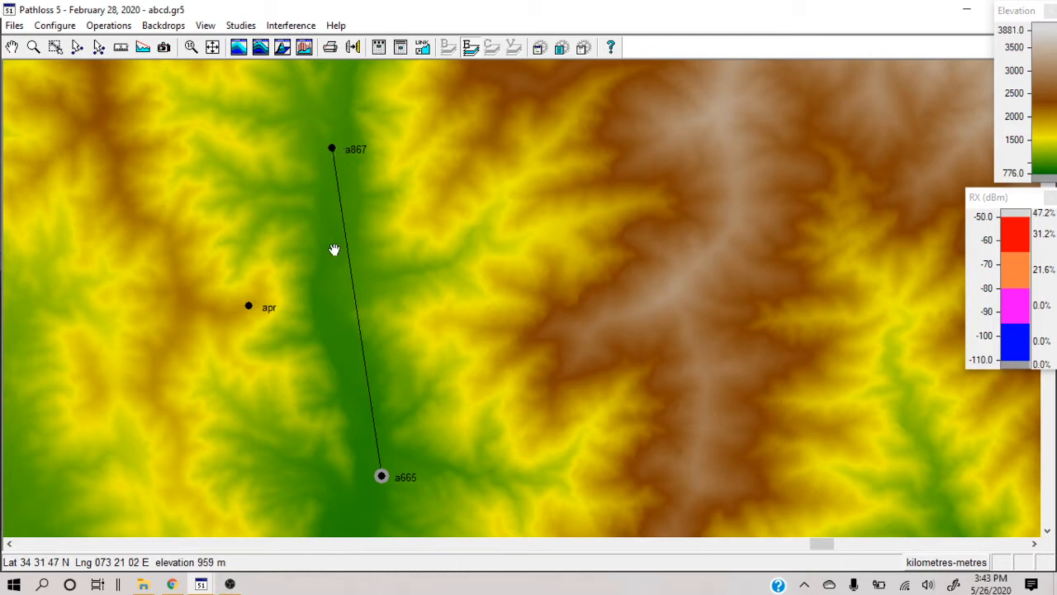
Redraw the elevation backdrop and open the terrain data of the link between sites a867 and a665
click(241, 49)
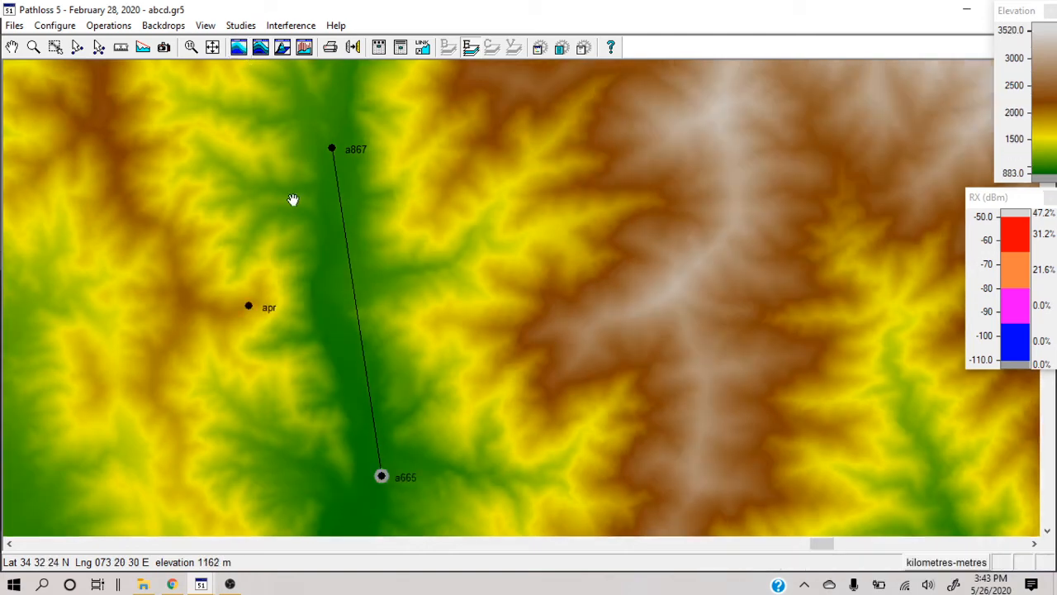
click(76, 50)
right_click(354, 286)
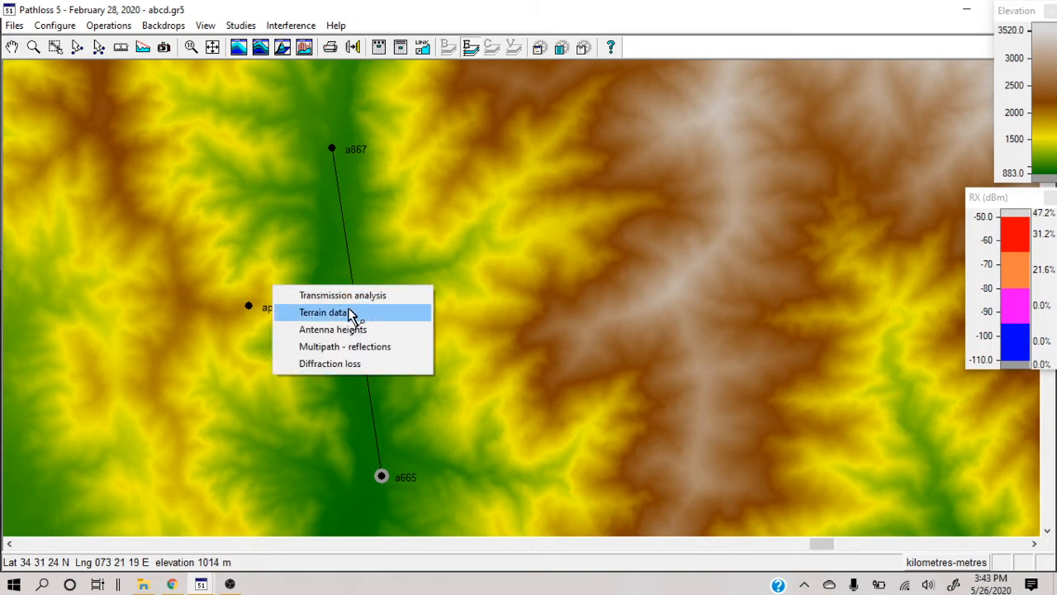
click(350, 312)
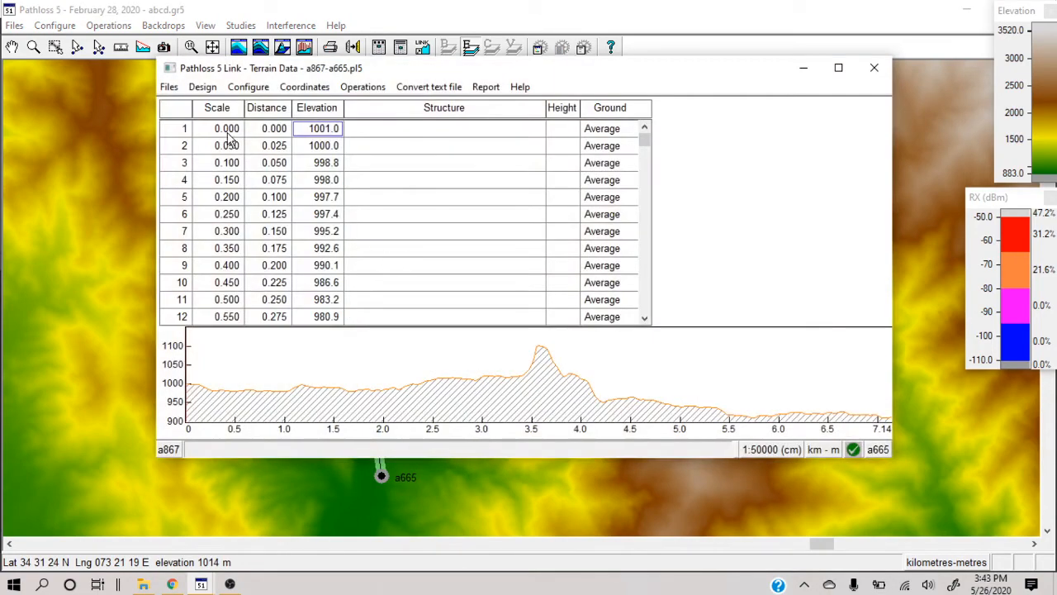
Generate the a867–a665 path profile from the primary SRTM terrain data at a 25 m increment and switch to the antenna heights design
click(364, 88)
click(377, 106)
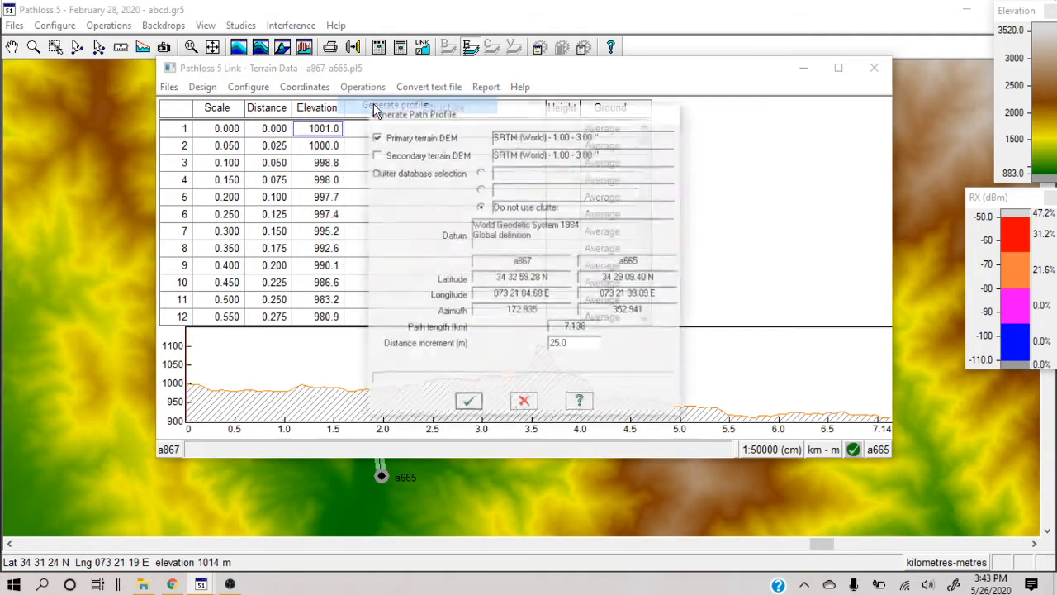
click(468, 403)
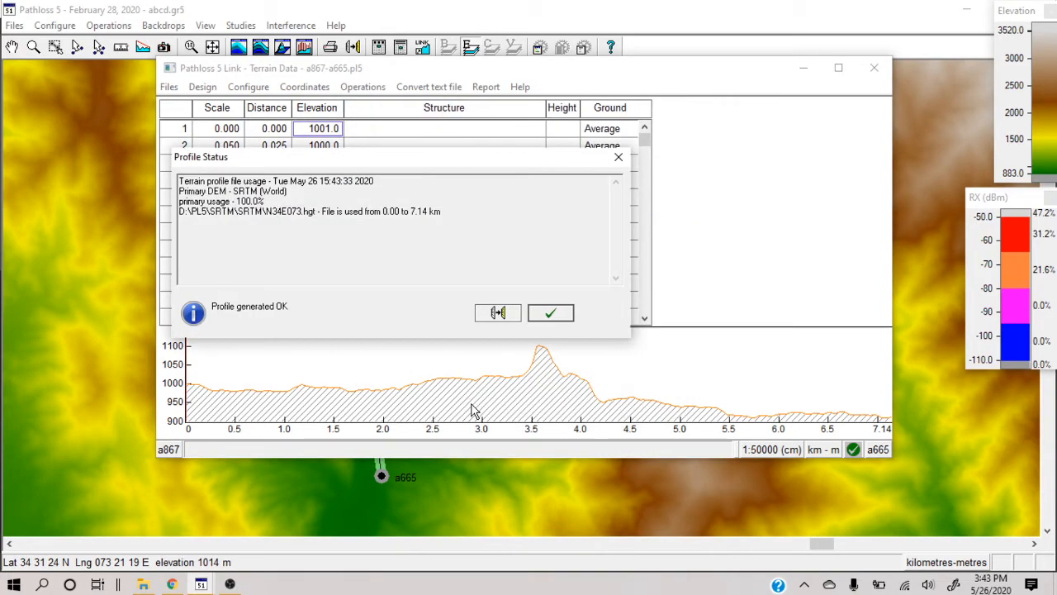
click(550, 319)
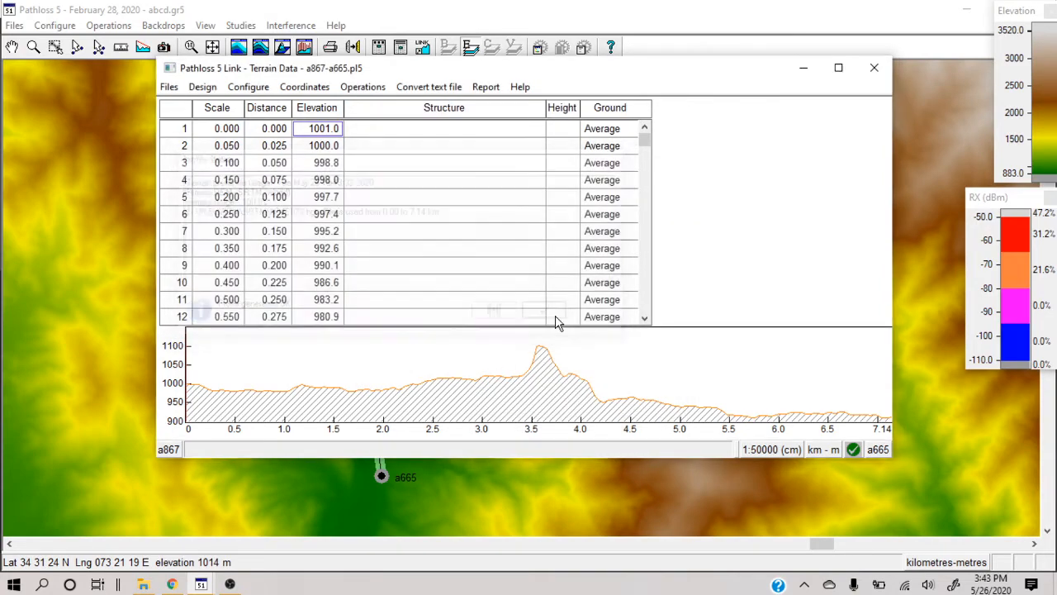
click(205, 89)
click(223, 139)
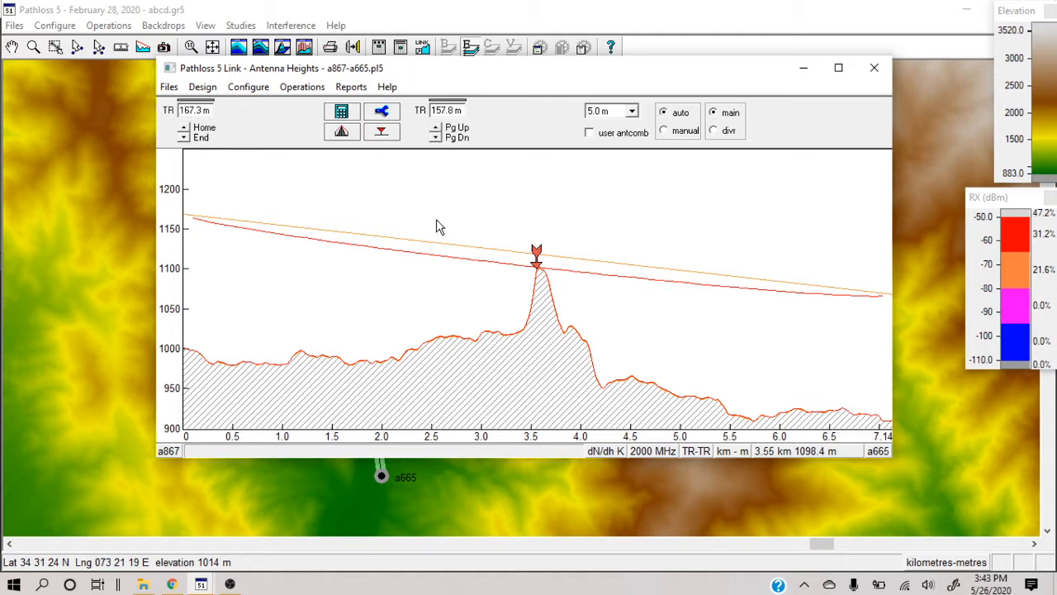
Lower the a867 antenna in 5 m steps with automatic clearance adjustment, settling on 47.3 m
click(185, 138)
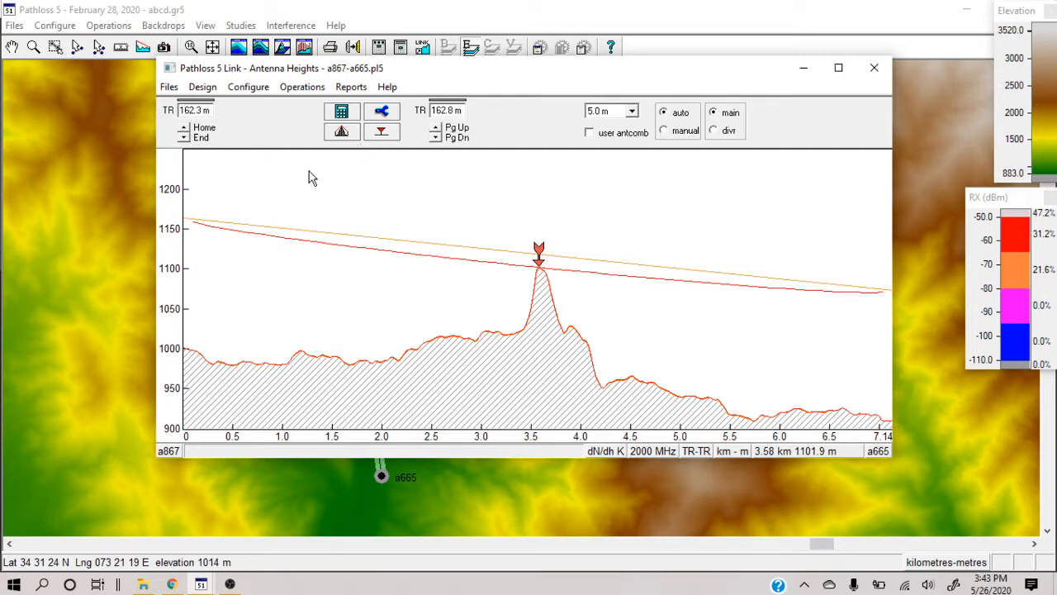
click(183, 138)
click(184, 138)
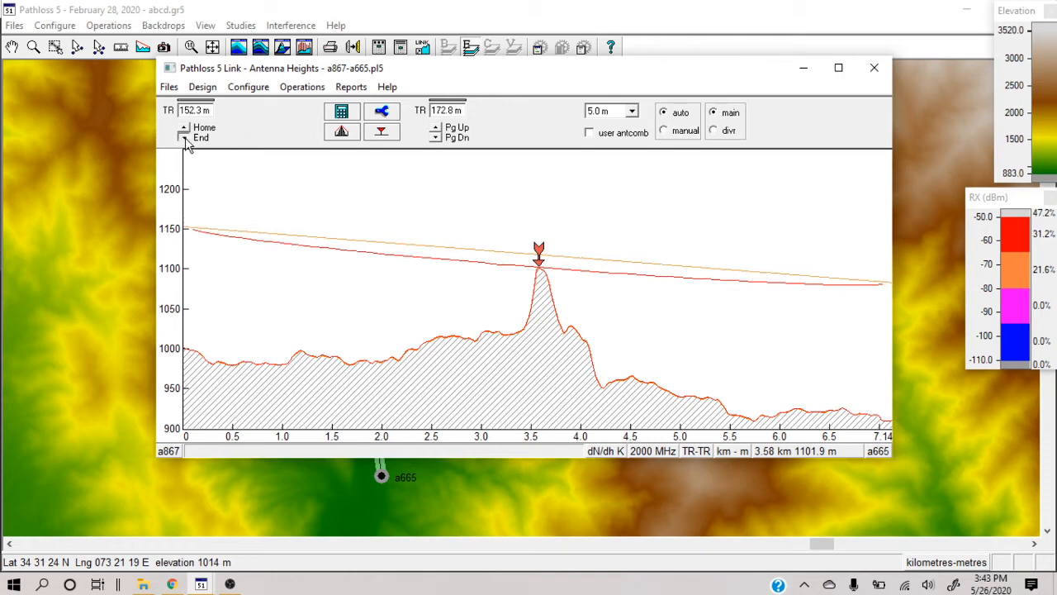
click(183, 138)
click(184, 138)
click(183, 138)
click(184, 138)
click(183, 138)
click(183, 138)
click(183, 138)
click(184, 138)
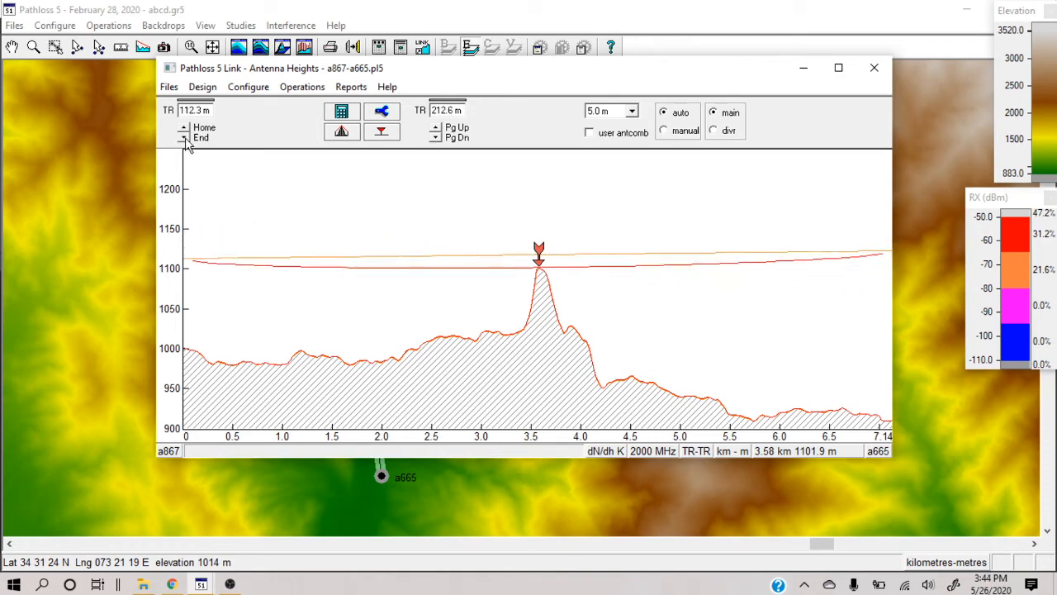
click(183, 137)
click(183, 138)
click(183, 138)
click(183, 138)
click(184, 138)
click(183, 138)
click(184, 138)
click(184, 138)
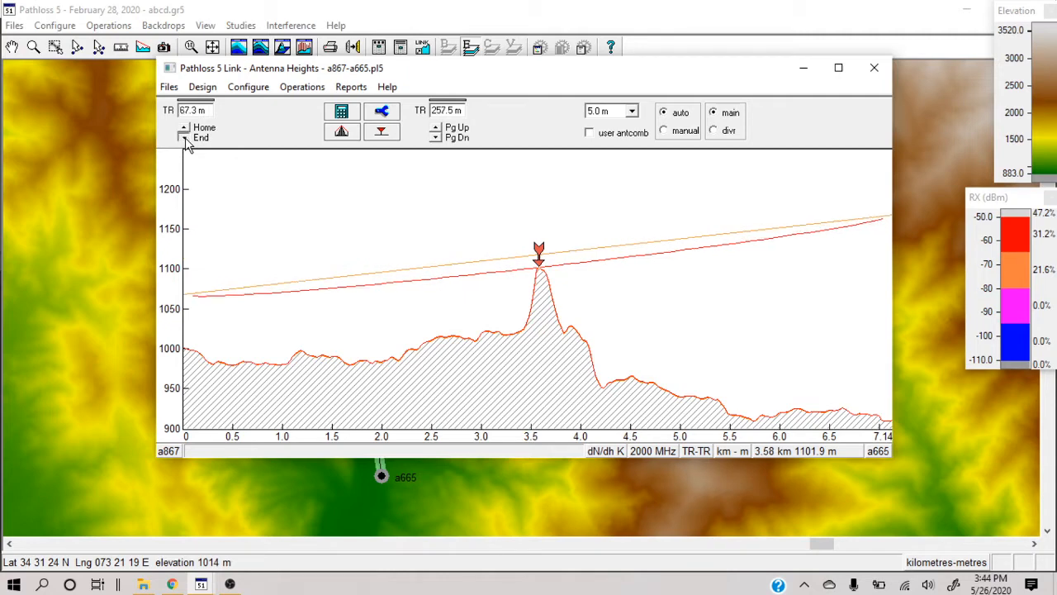
click(184, 138)
click(184, 138)
click(183, 138)
click(184, 138)
click(183, 138)
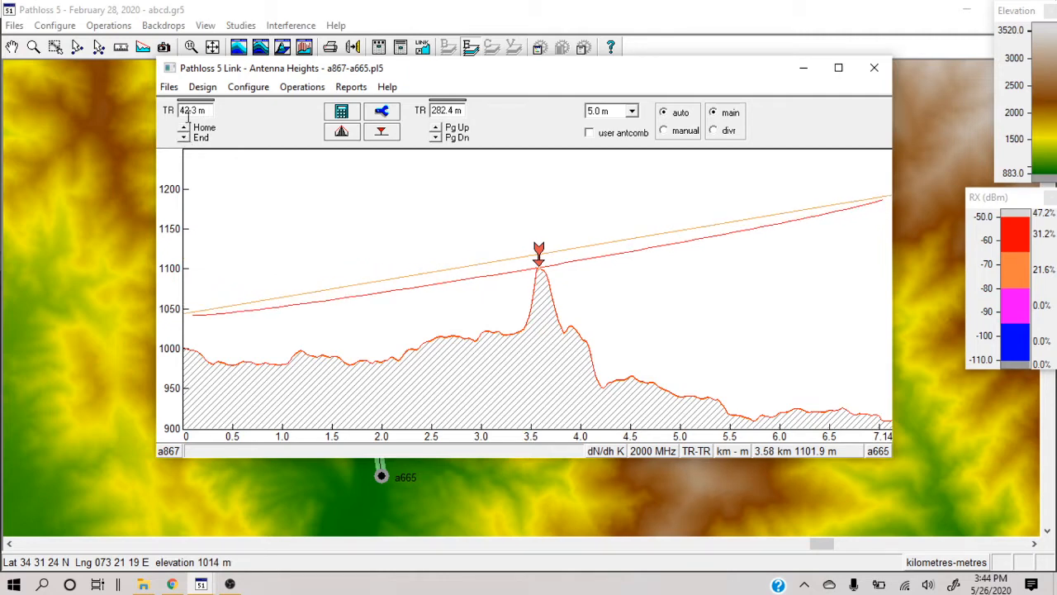
click(184, 128)
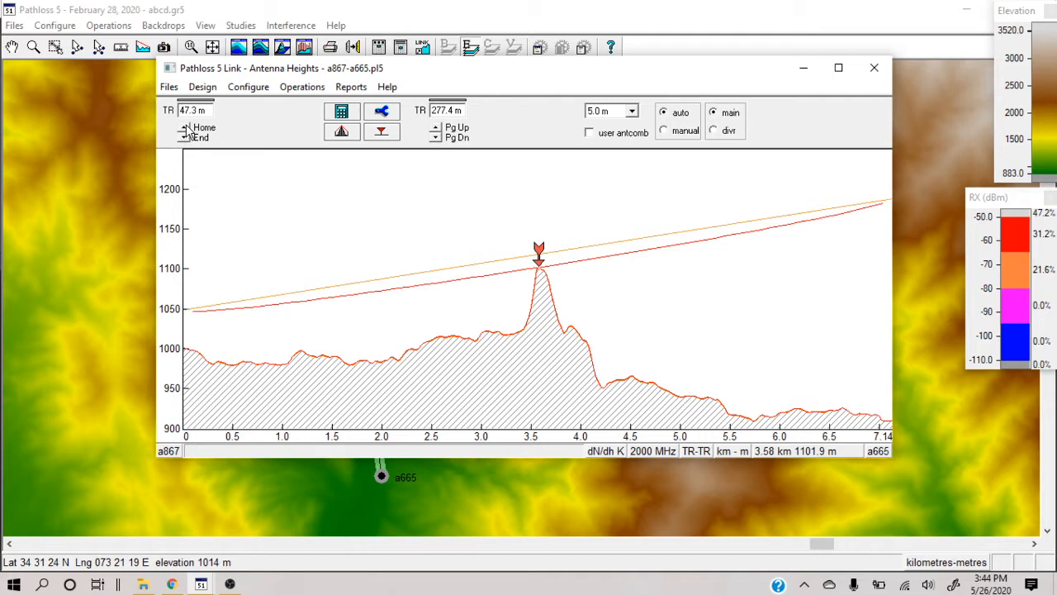
Lower the a665 antenna height to 112.4 m in 5 m steps
click(436, 138)
click(438, 138)
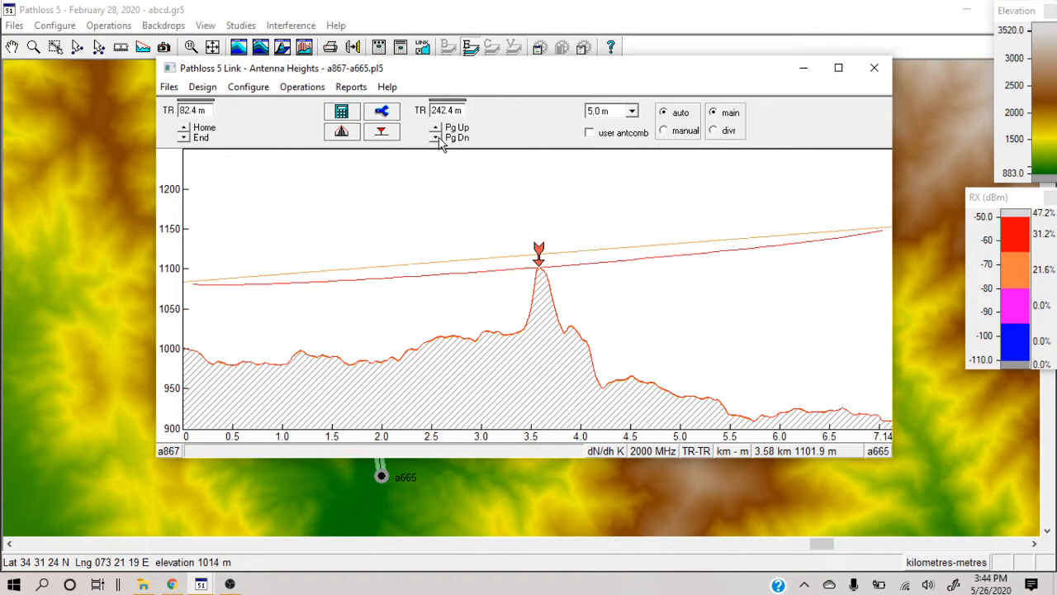
click(438, 139)
click(438, 139)
click(438, 139)
click(438, 138)
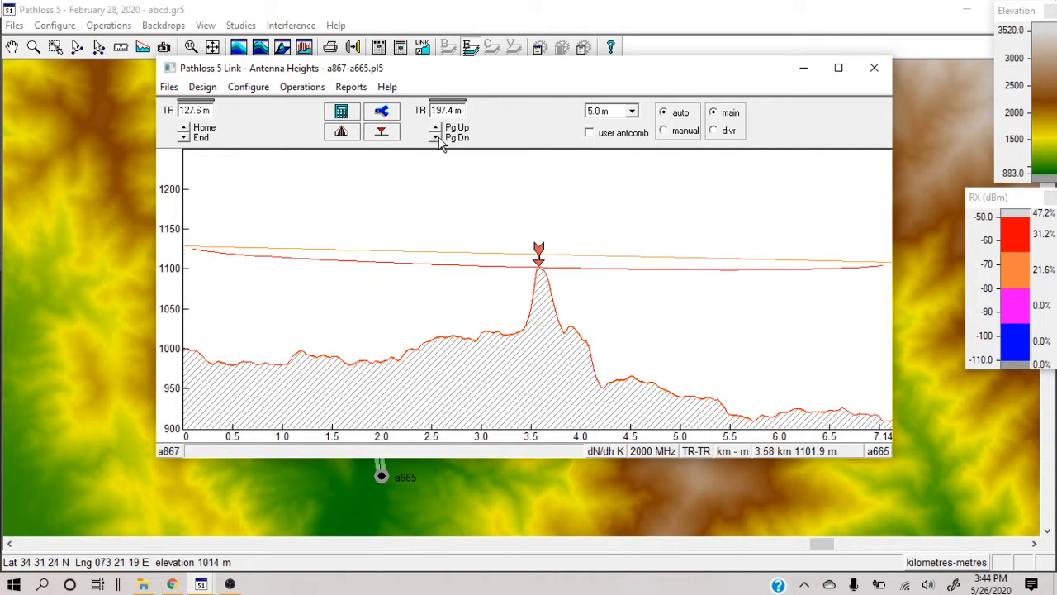
click(438, 139)
click(437, 139)
click(437, 139)
click(438, 138)
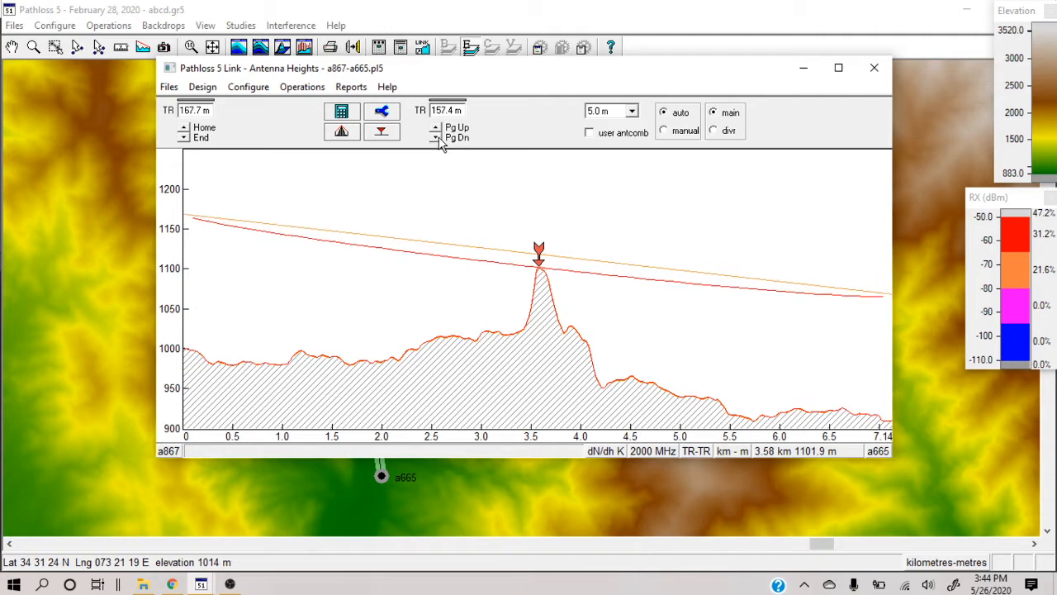
click(438, 138)
click(438, 139)
click(438, 139)
click(438, 139)
click(437, 138)
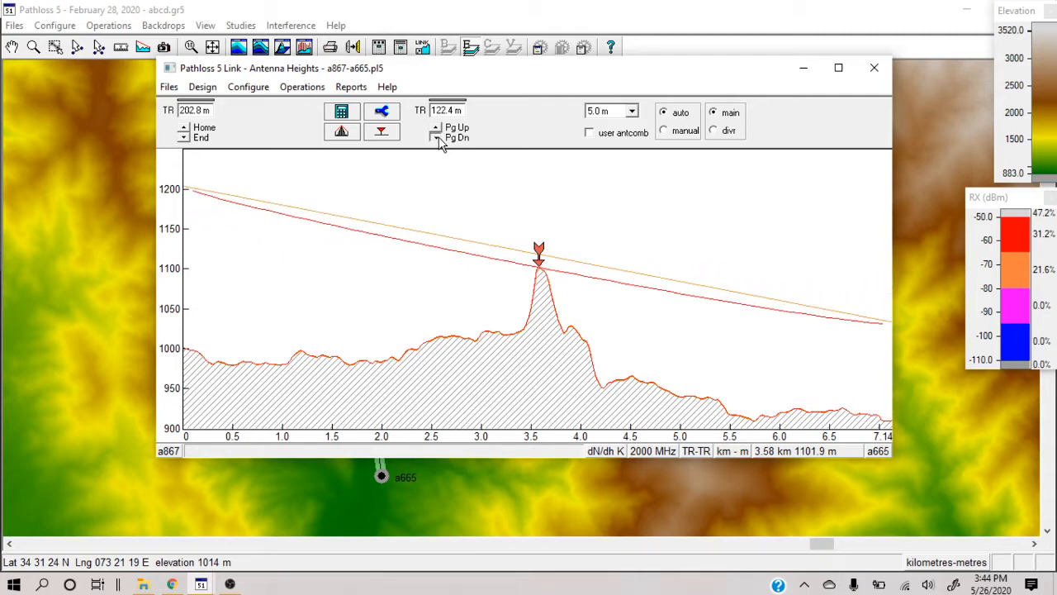
click(438, 138)
click(438, 138)
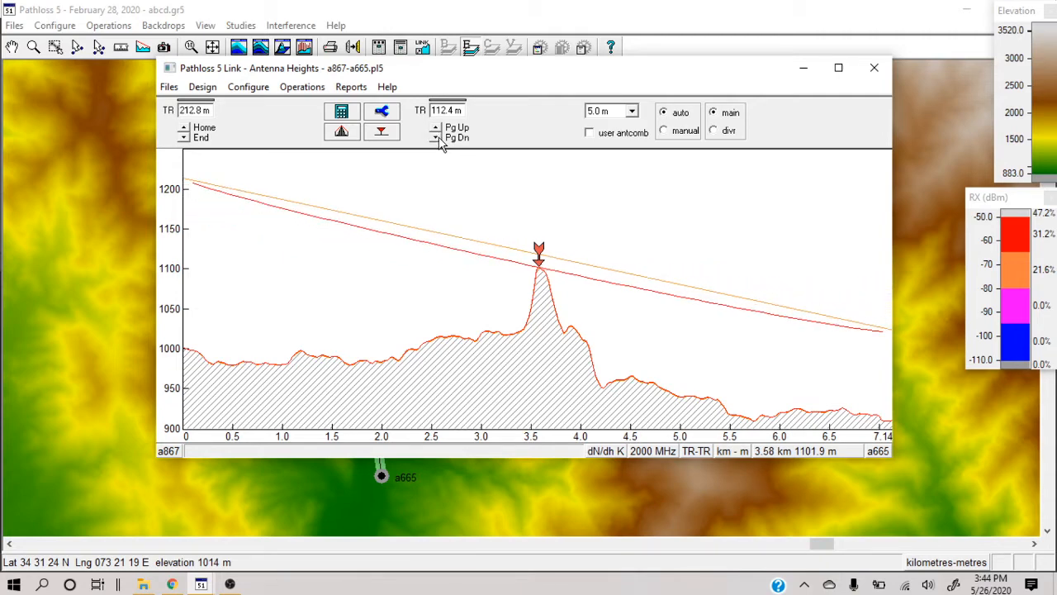
Reduce the a867 antenna height to 197.8 m in 5 m steps
click(184, 139)
click(183, 139)
click(183, 139)
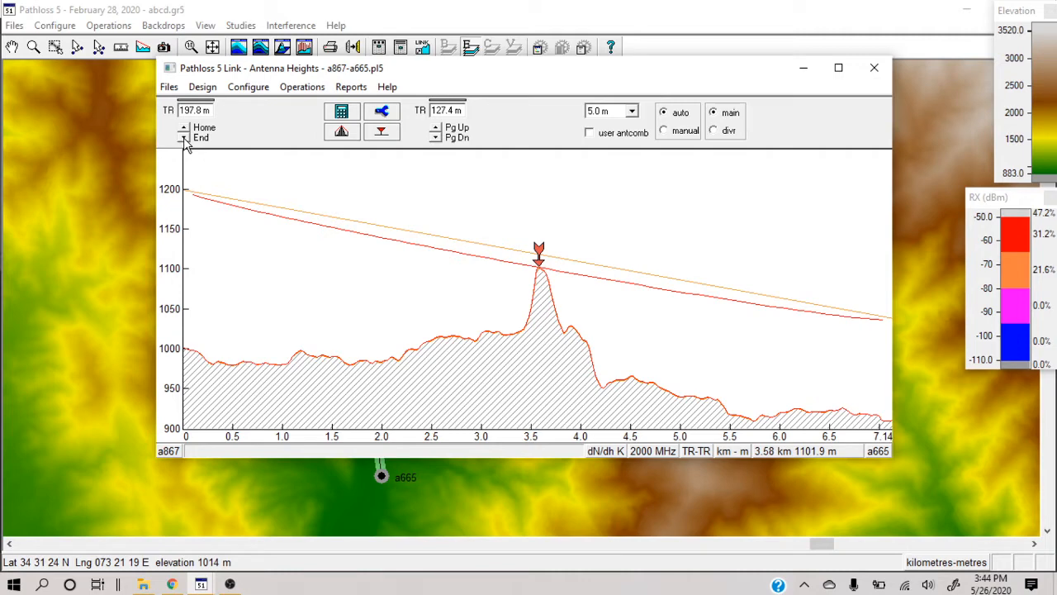
Close the a867–a665 link design, accepting the new antenna heights and saving the changes to the link
click(202, 89)
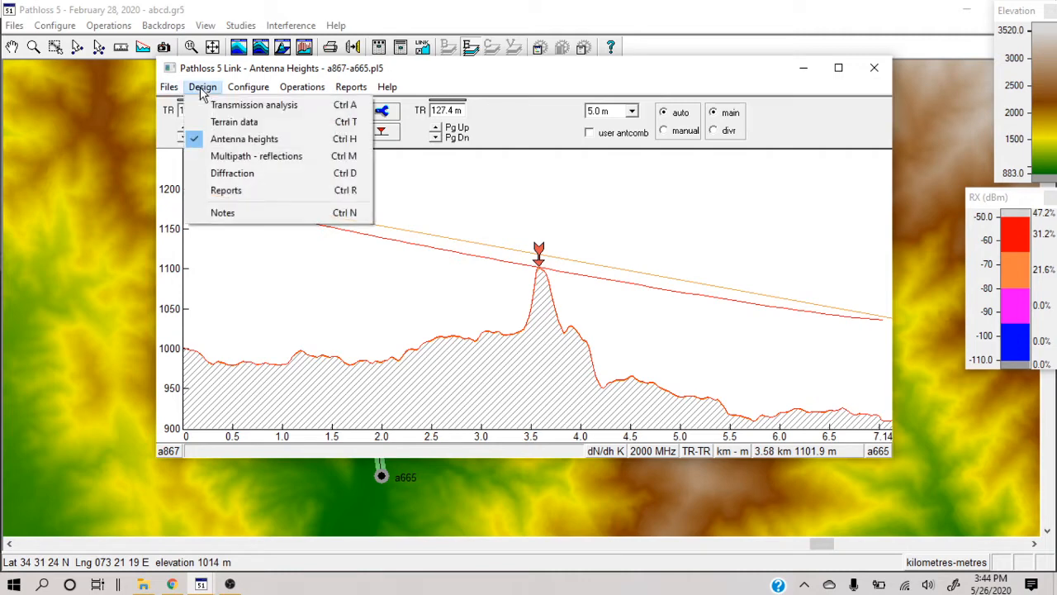
click(268, 109)
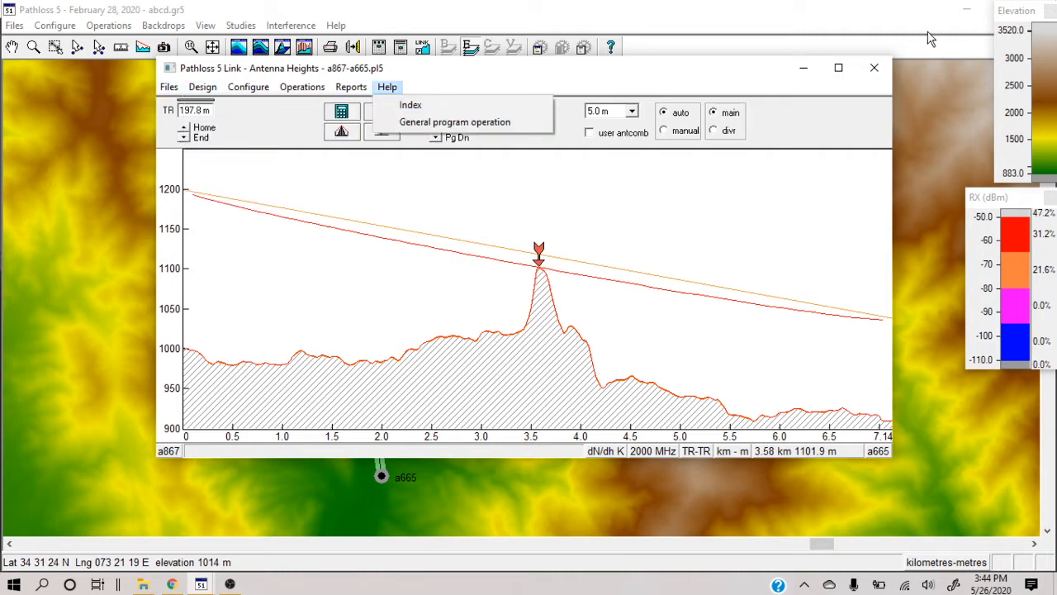
click(875, 67)
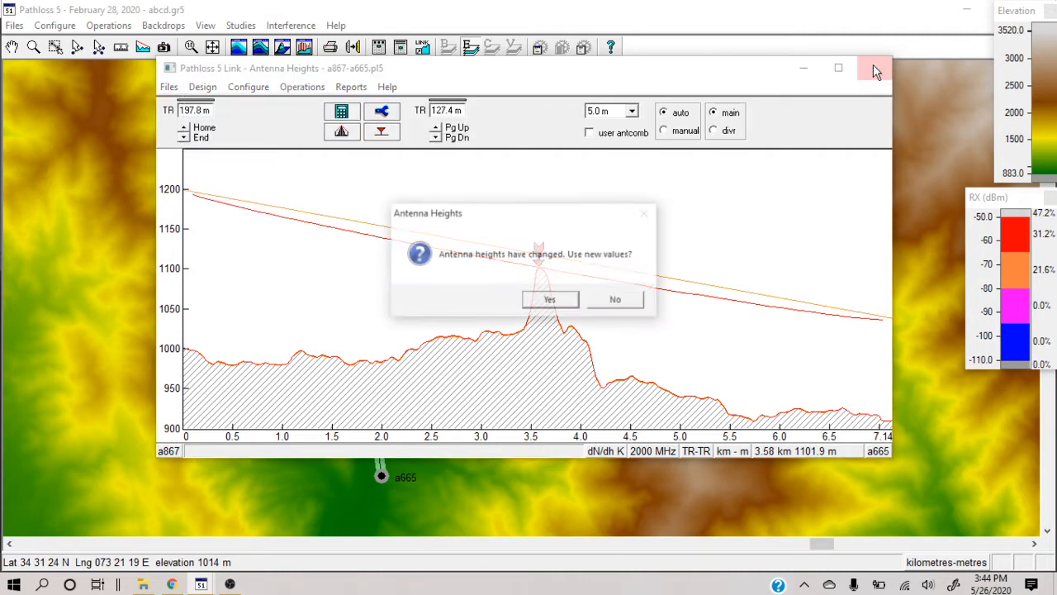
click(551, 302)
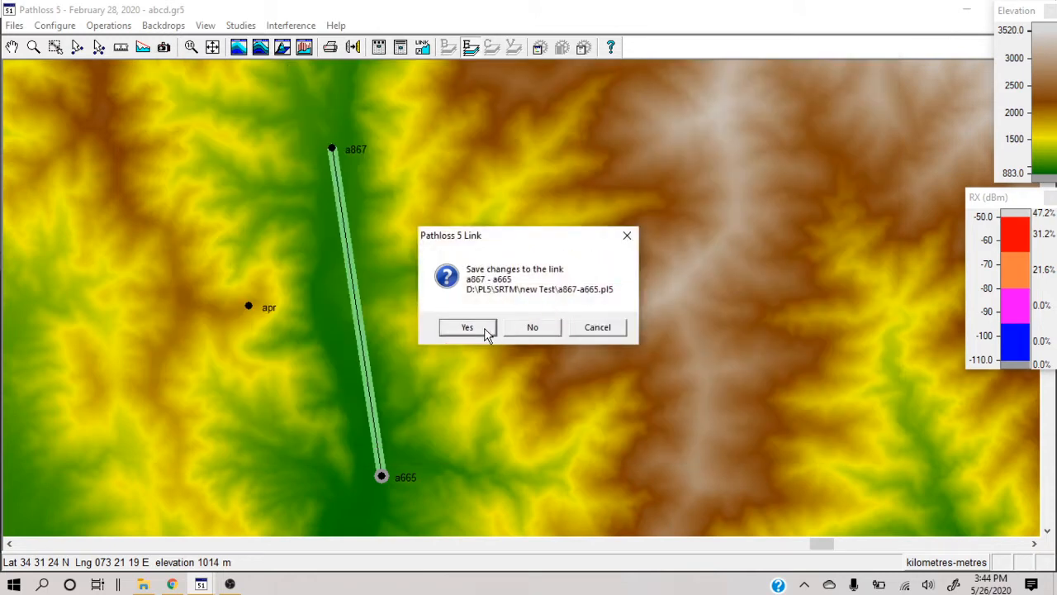
click(482, 328)
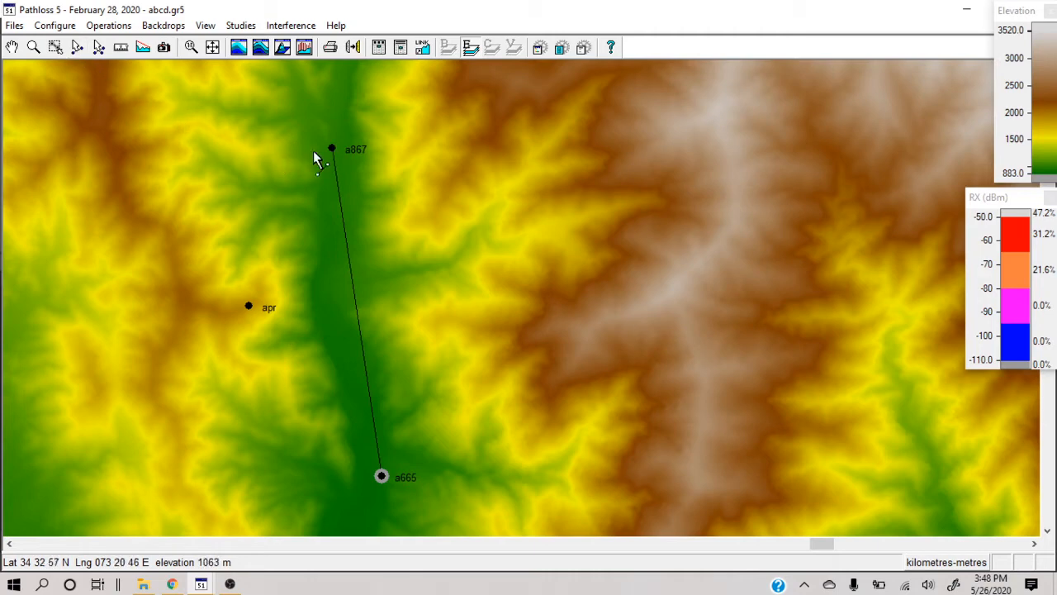
Create a link from site a867 to site apr and open its terrain data
drag(332, 148, 249, 305)
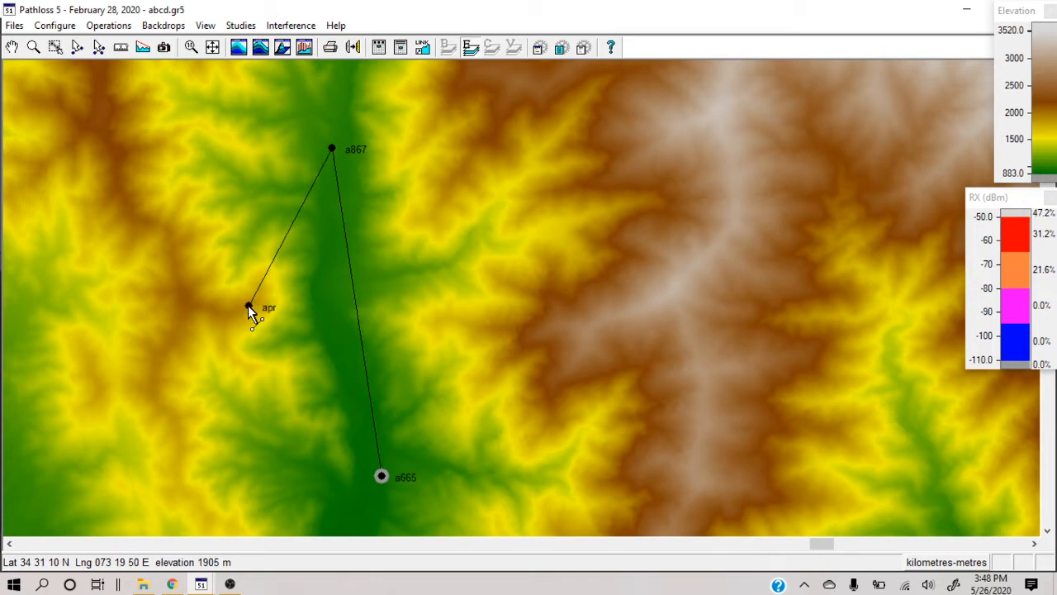
right_click(293, 222)
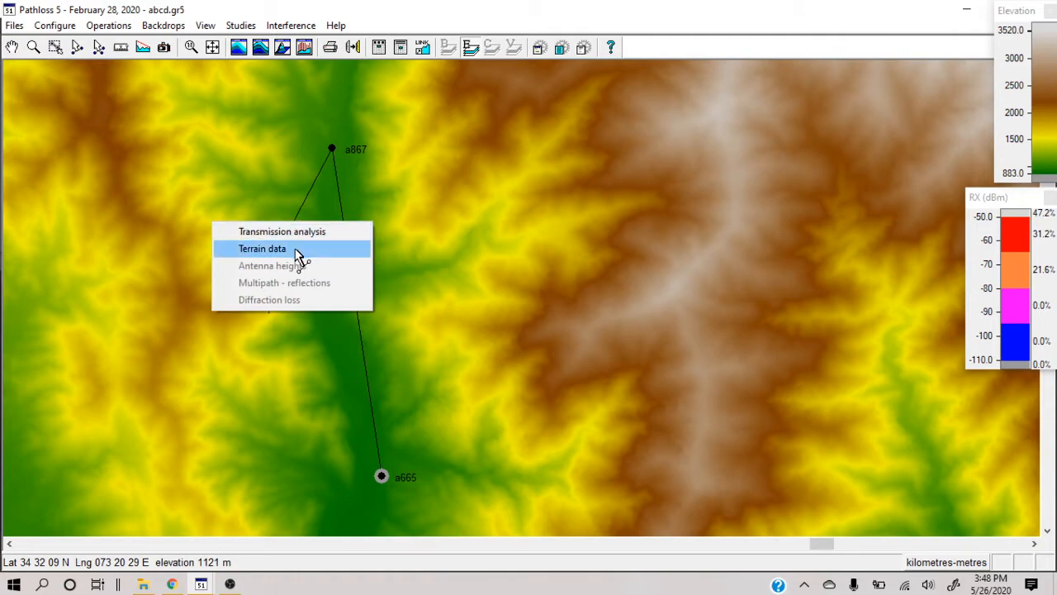
click(298, 250)
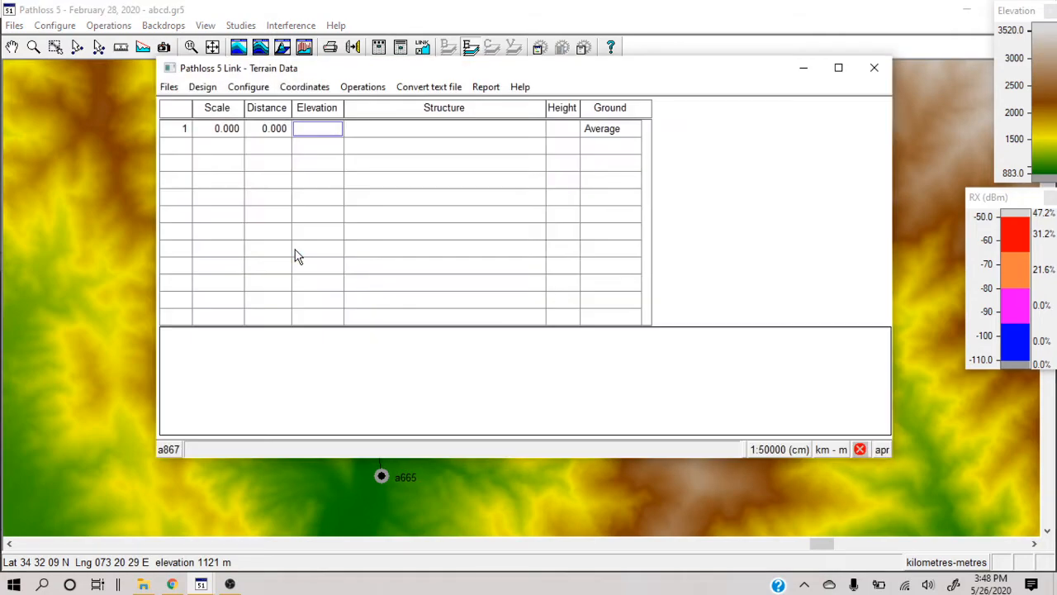
Generate the a867–apr path profile from the primary SRTM terrain data with a 25 m distance increment
click(203, 88)
mouse_move(314, 93)
mouse_move(363, 88)
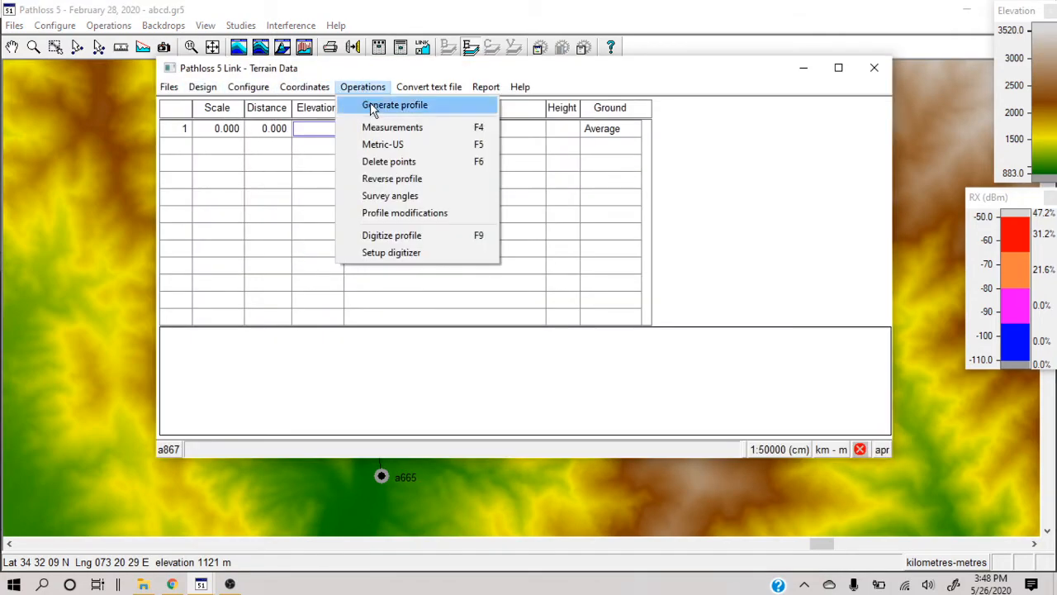
click(371, 111)
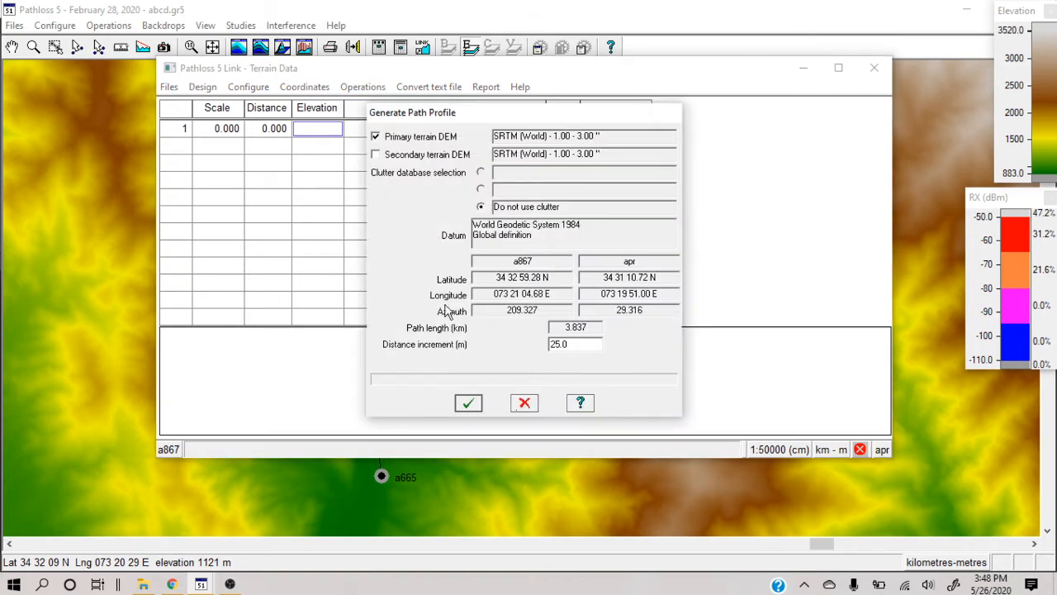
click(474, 405)
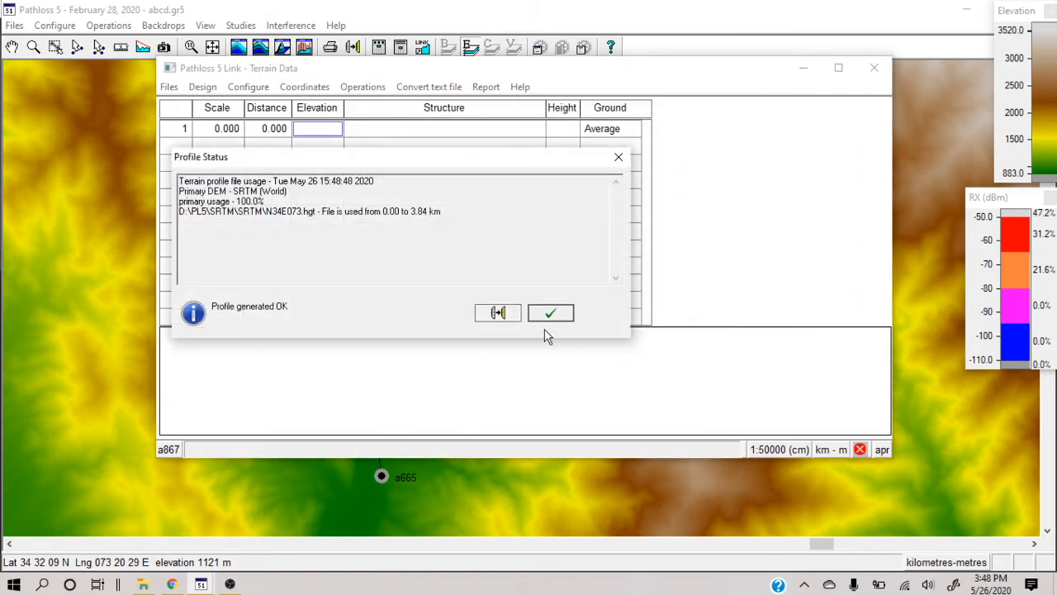
click(551, 314)
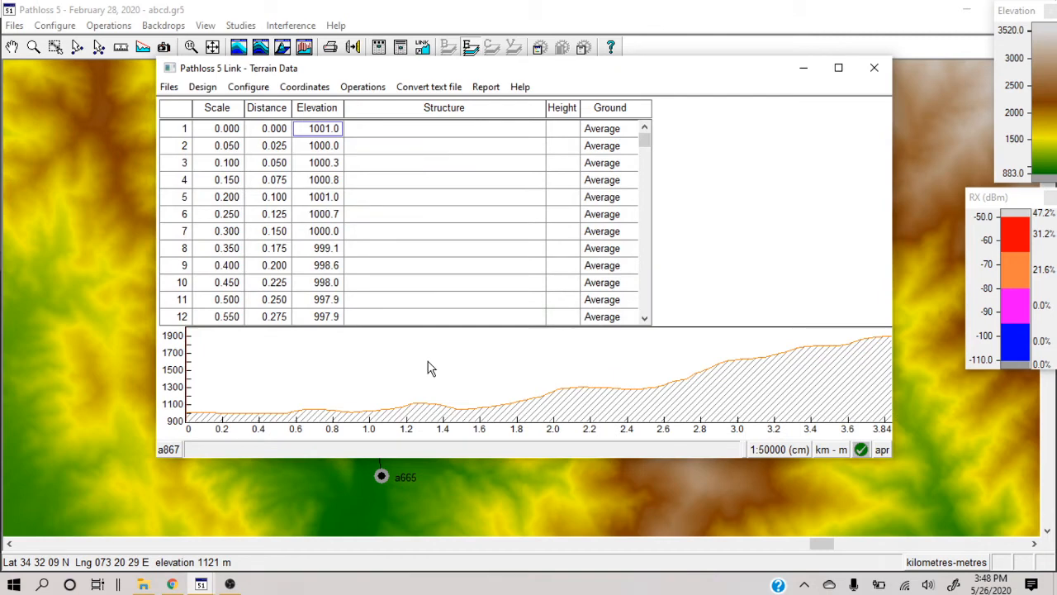
In the antenna heights design of the a867–apr link, raise the a867 antenna to 25 m
click(203, 86)
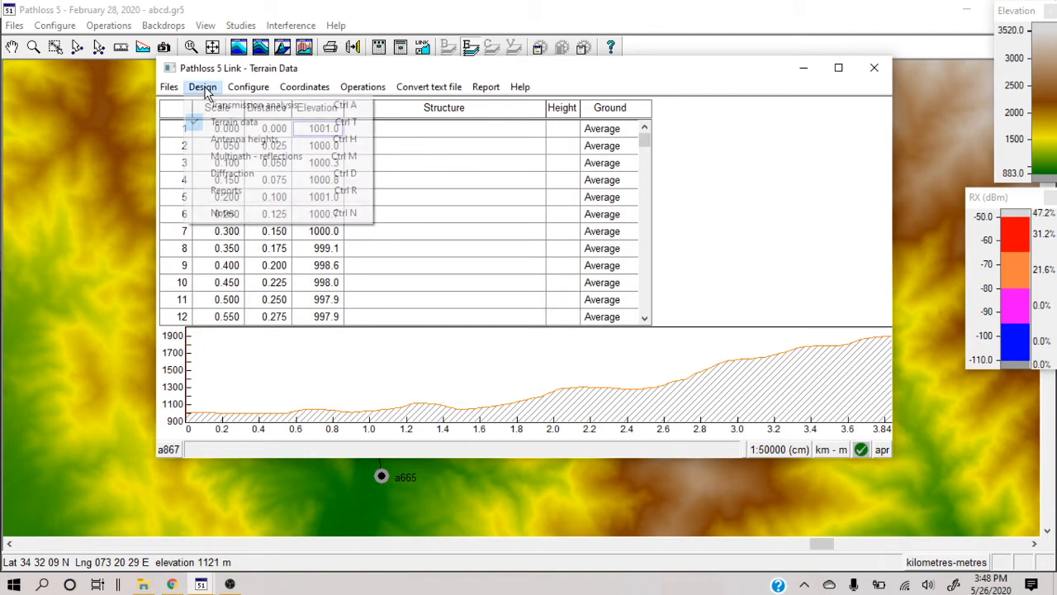
click(221, 138)
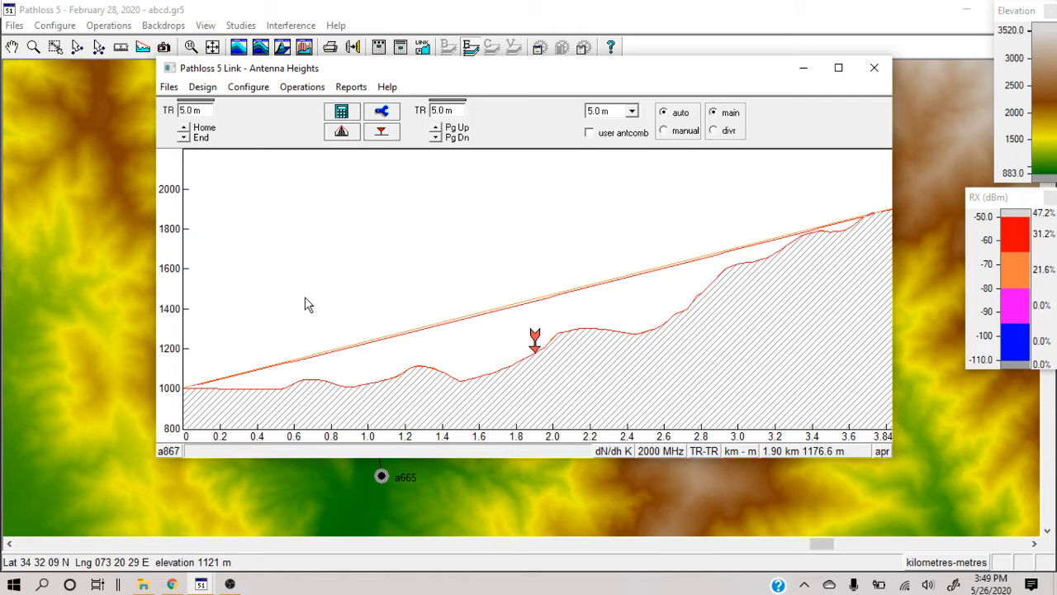
click(184, 130)
click(184, 129)
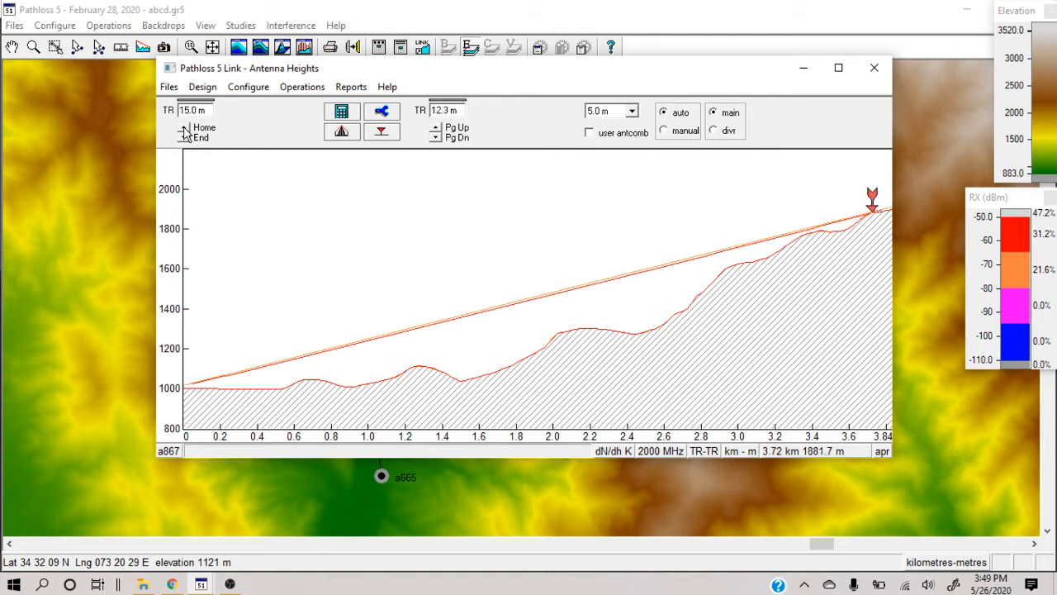
click(184, 130)
click(184, 130)
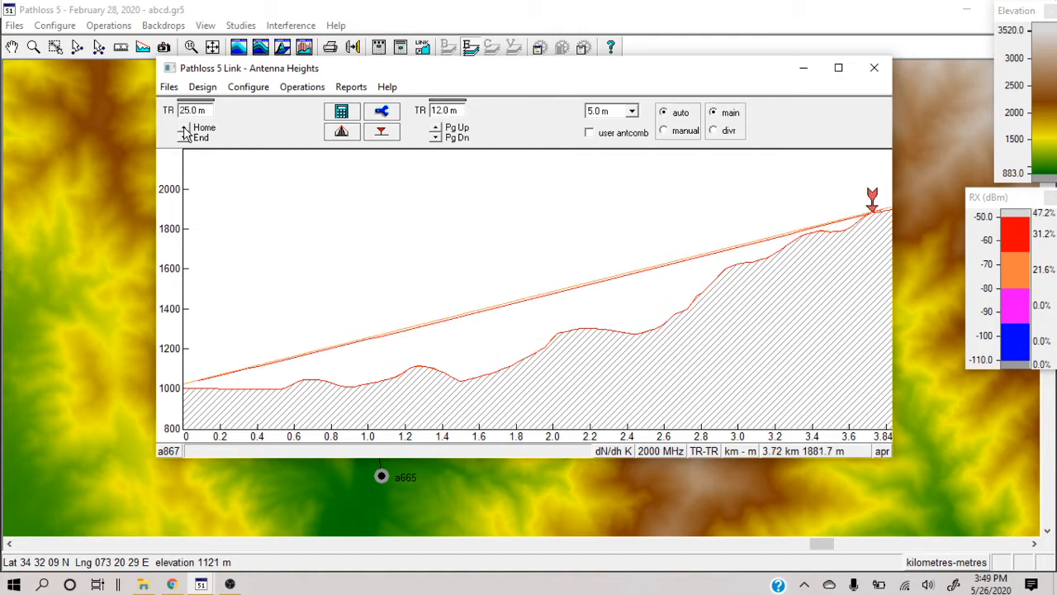
Raise the a867 antenna to 40 m and open the link's transmission analysis, accepting the new antenna heights
click(184, 130)
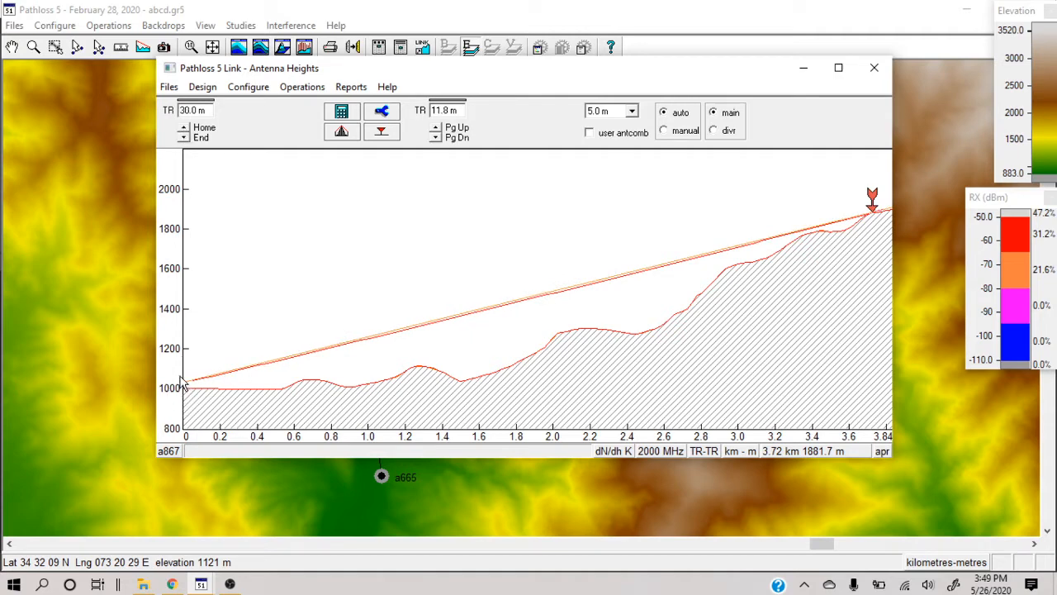
click(184, 129)
click(185, 129)
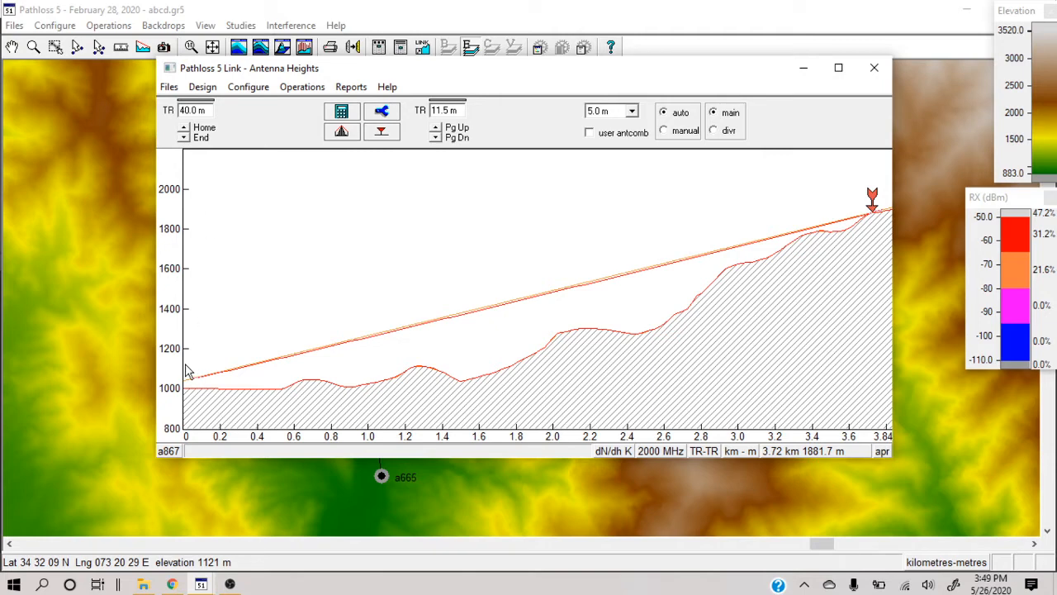
click(217, 94)
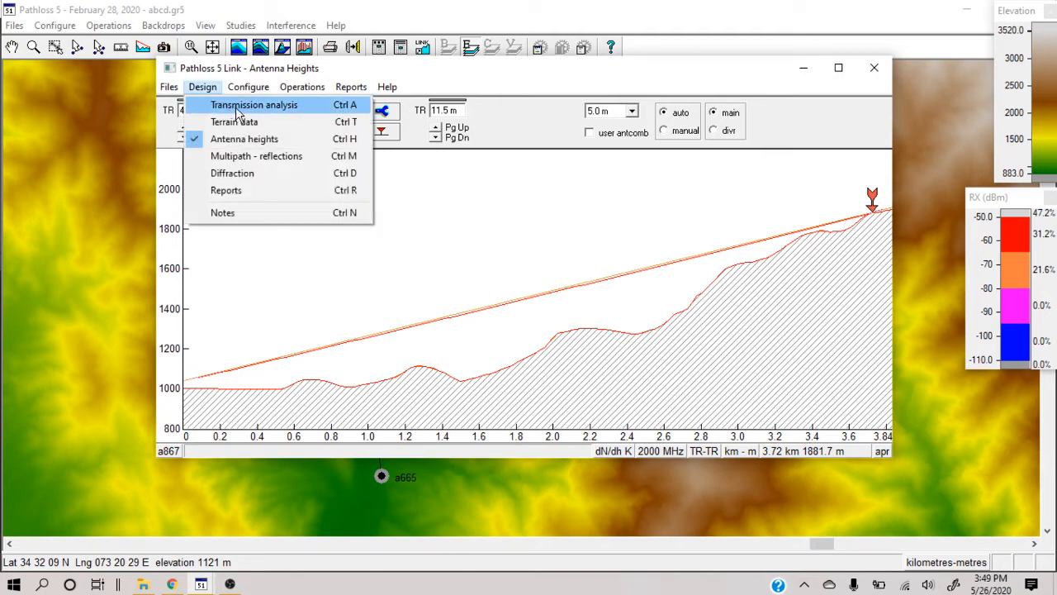
click(238, 113)
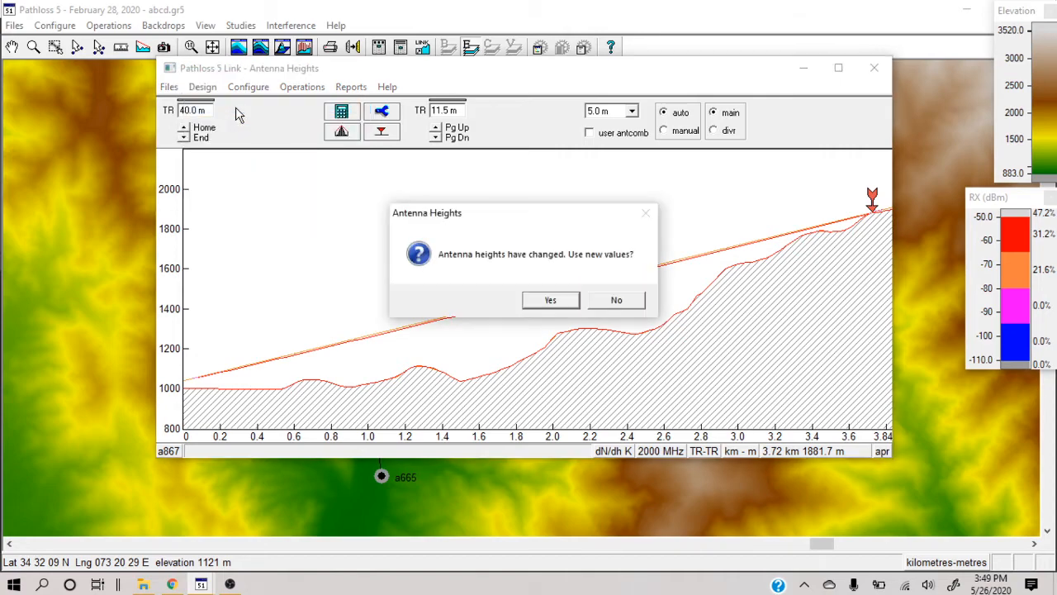
click(571, 305)
Change the link's calculation application from adaptive modulation to Microwave and maximize the transmission analysis window
click(657, 449)
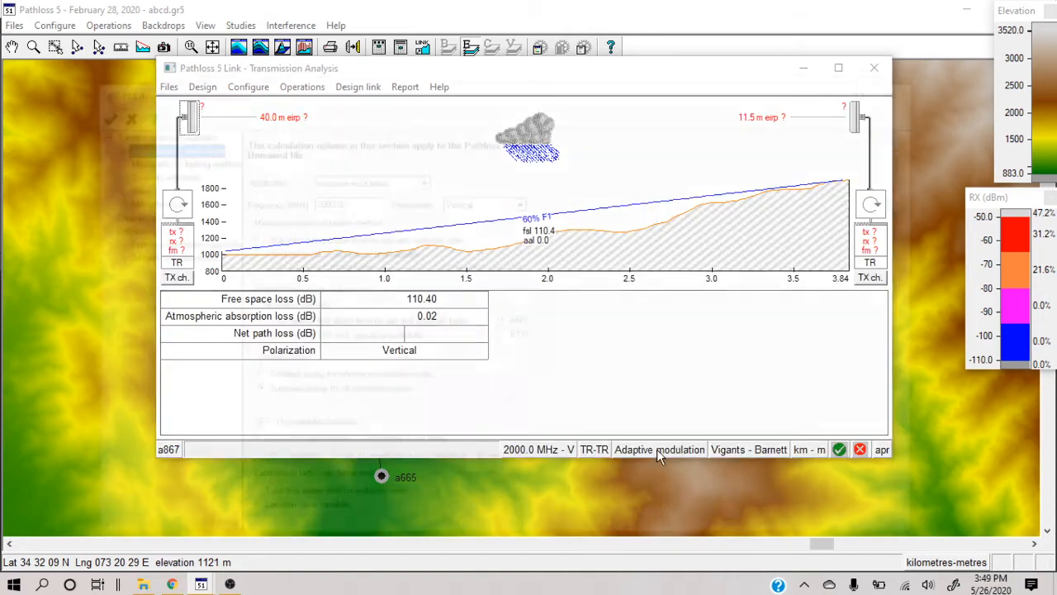
click(421, 179)
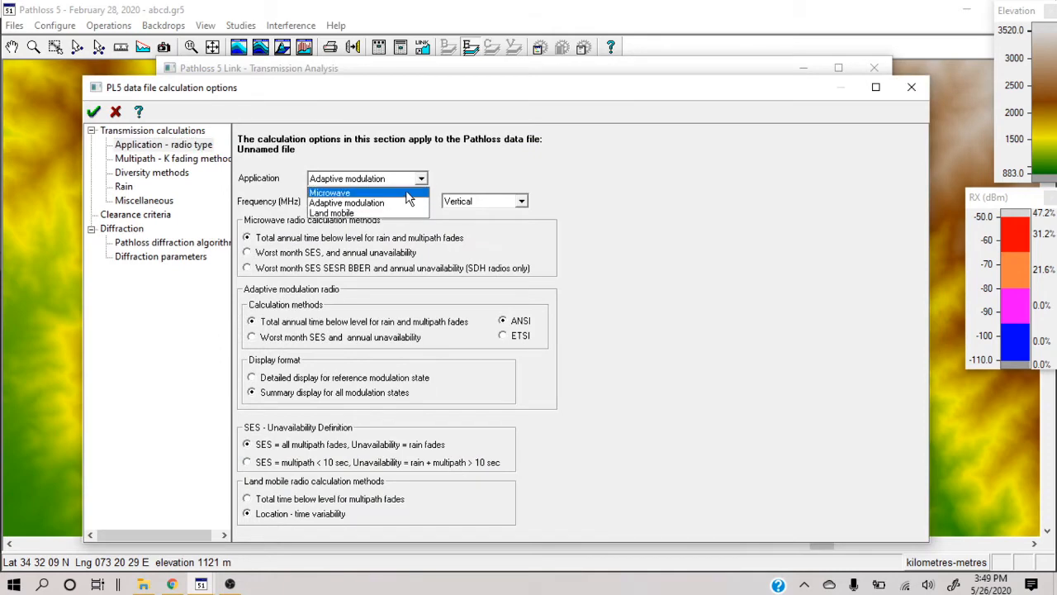
click(406, 193)
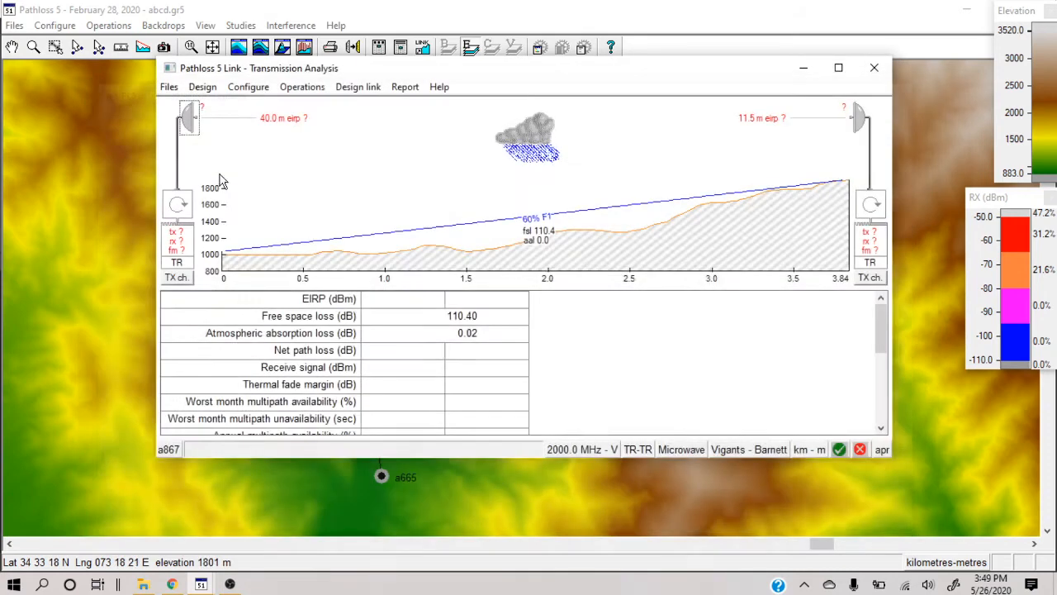
click(94, 111)
click(840, 68)
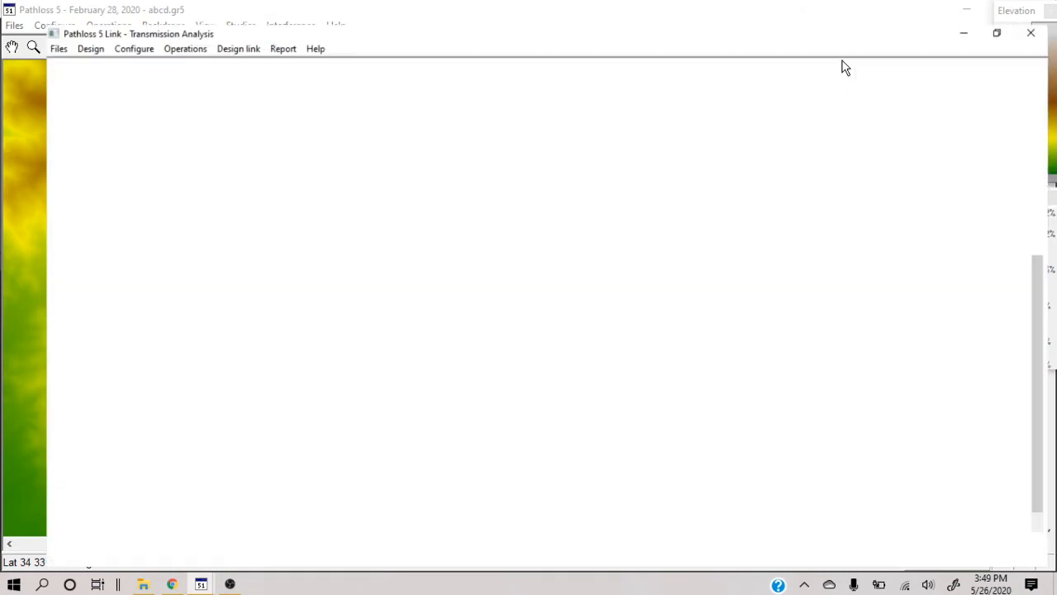
Assign TX channels 1l (17755 MHz) at a867 and 1h (18765 MHz) at apr from the lookup table, updating the design frequency to their average
click(23, 217)
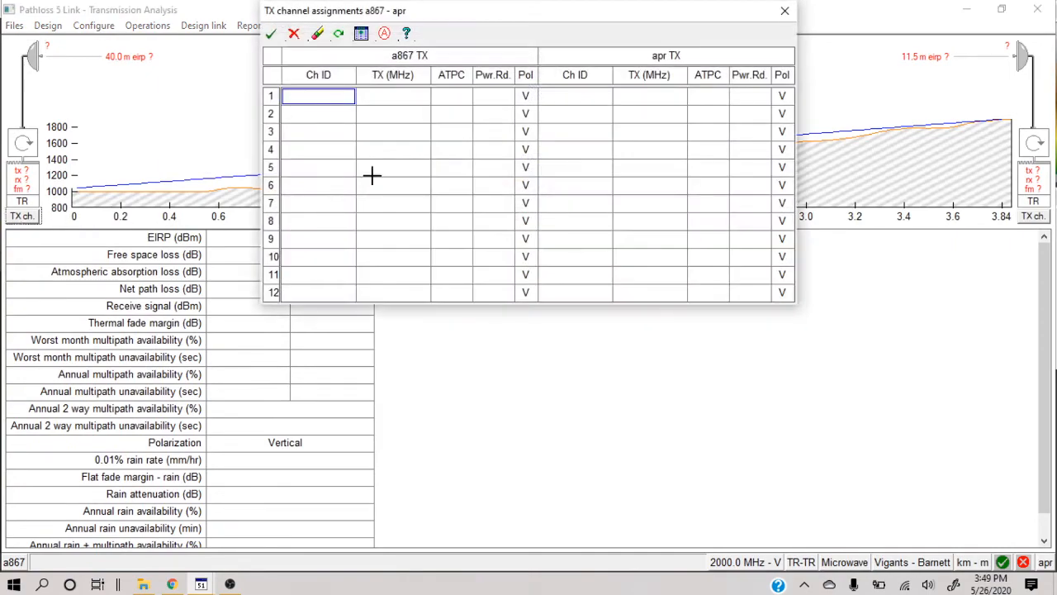
click(363, 34)
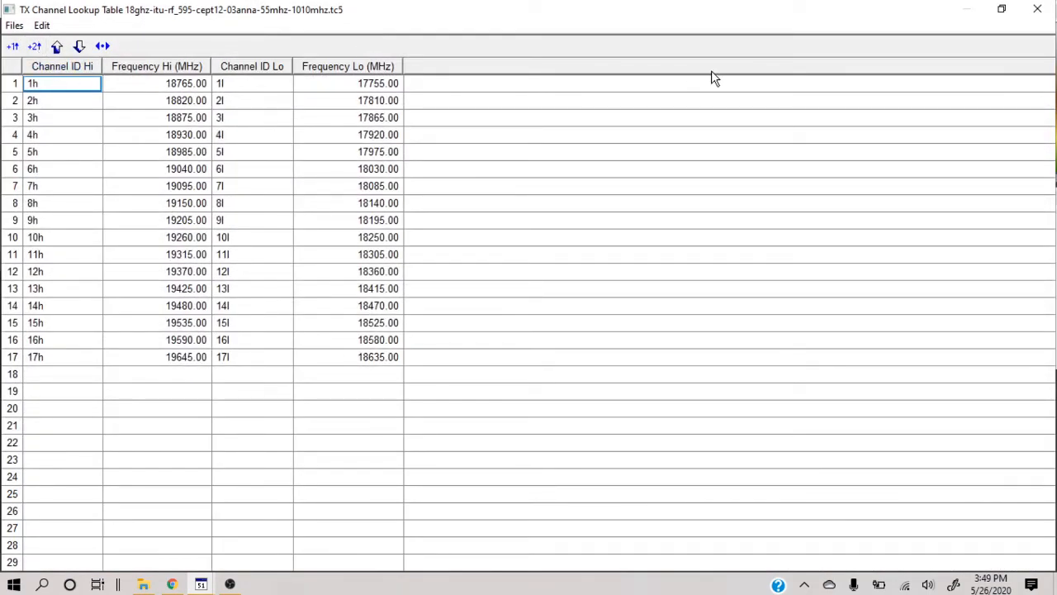
click(1045, 12)
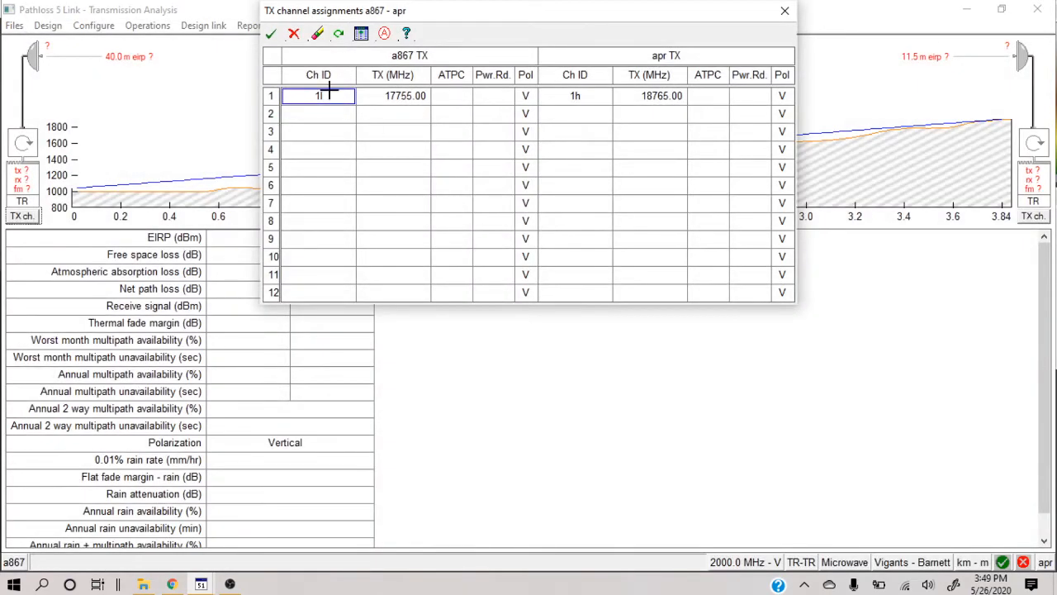
click(271, 34)
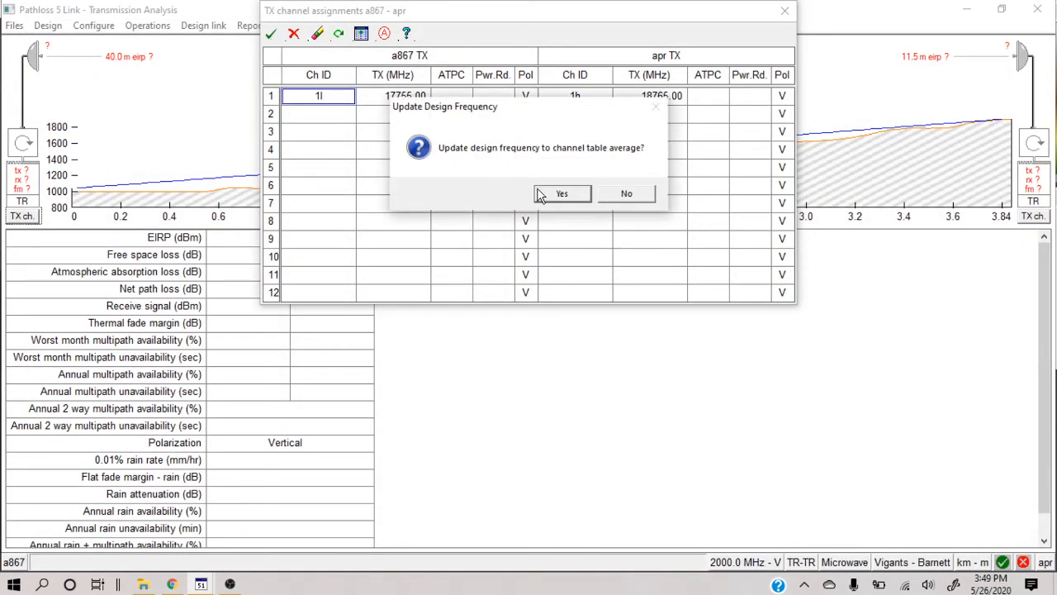
click(581, 193)
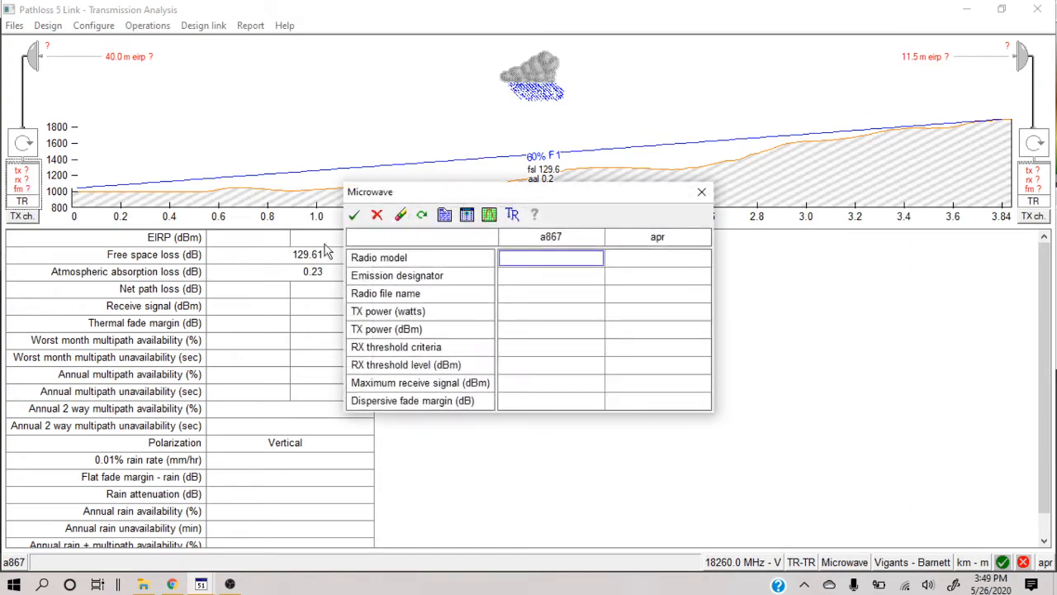
Assign the NEC radio p+18g_stm0_32qam to both sites with +15.0 dBm TX power and the 1E-6 BER threshold
click(467, 216)
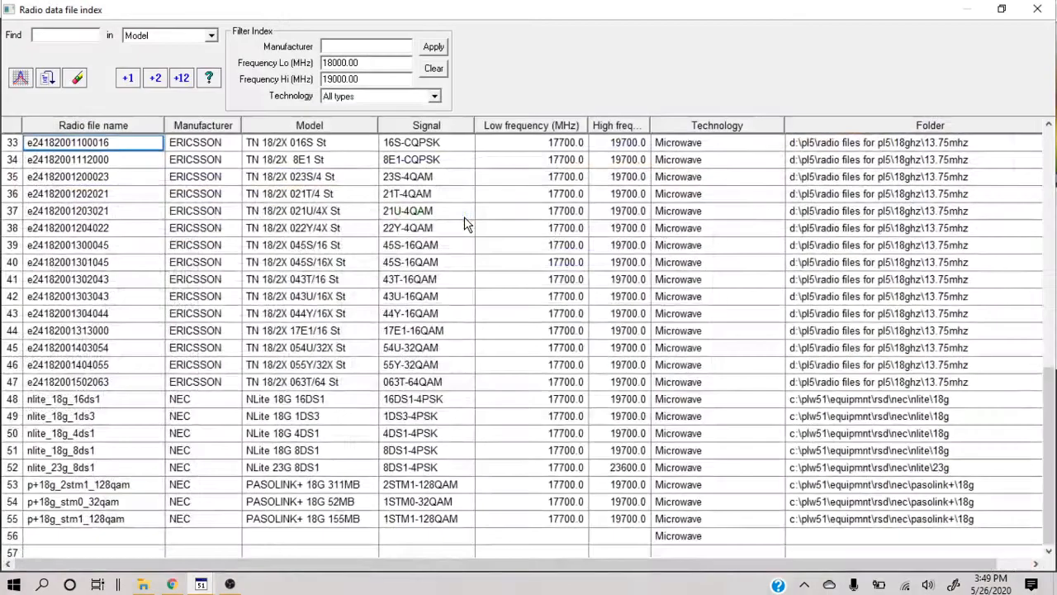
click(128, 503)
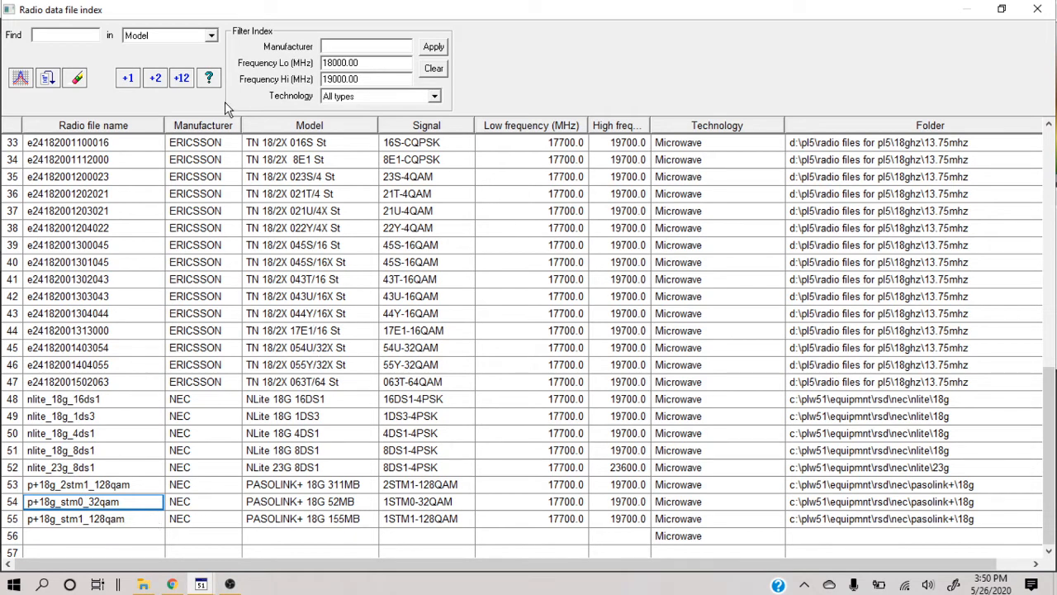
click(181, 78)
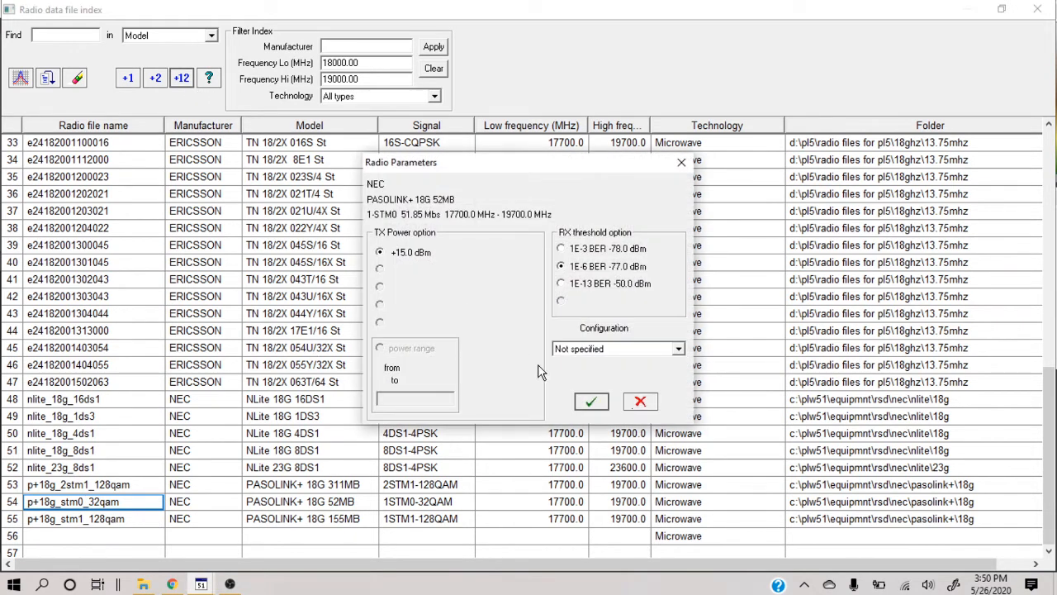
click(592, 402)
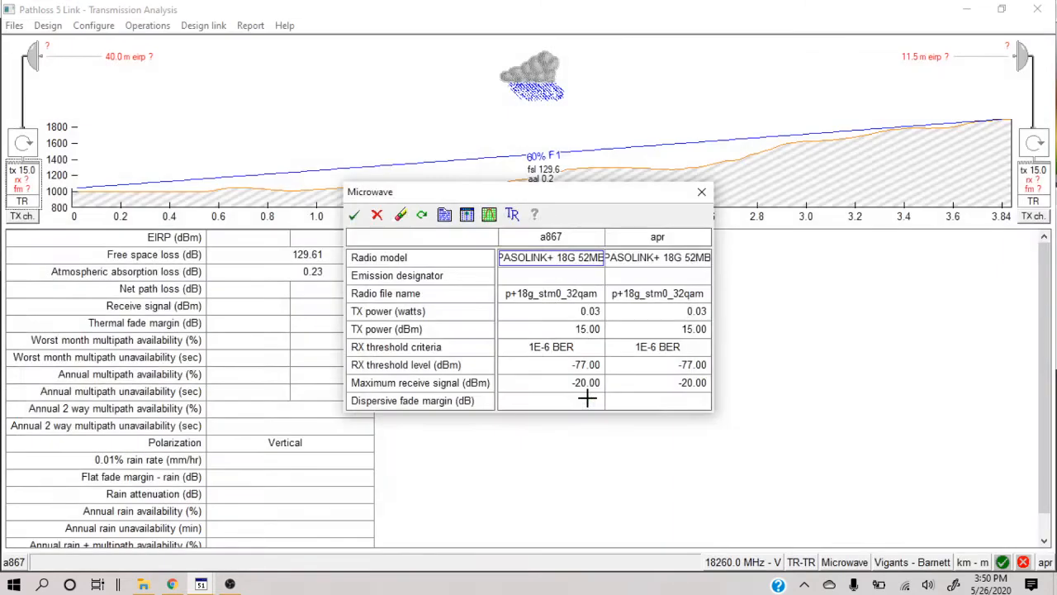
click(354, 216)
Assign the RFS antenna sp6-190 from the antenna index to both a867 and apr
click(36, 59)
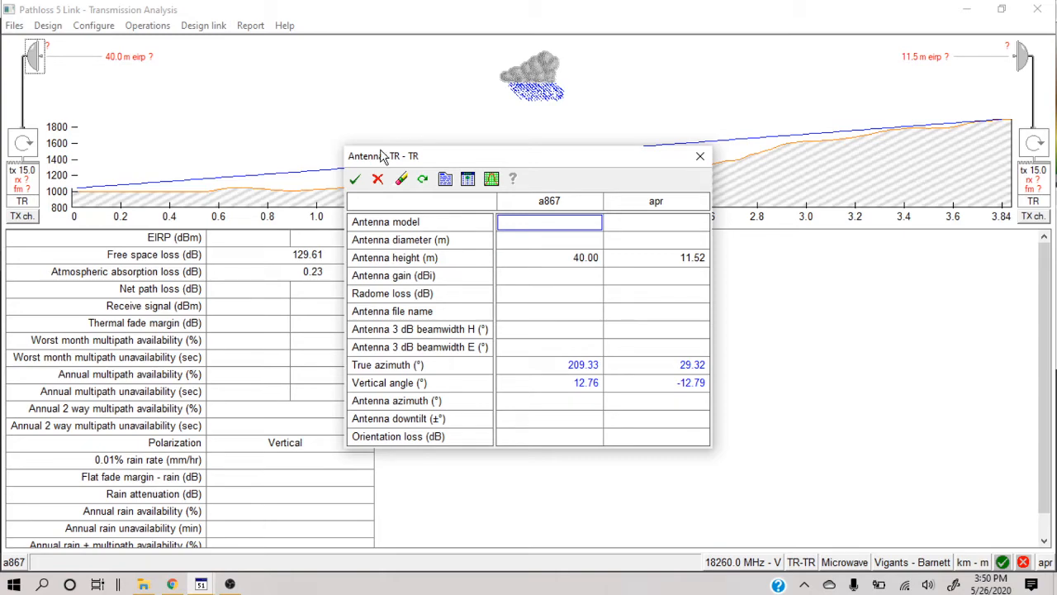
click(467, 179)
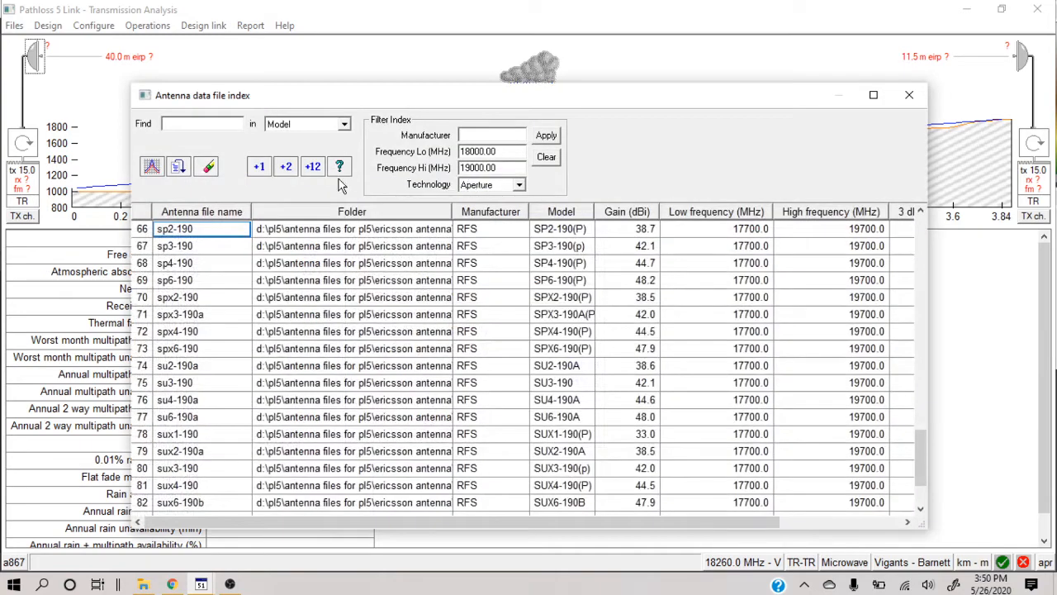
click(196, 282)
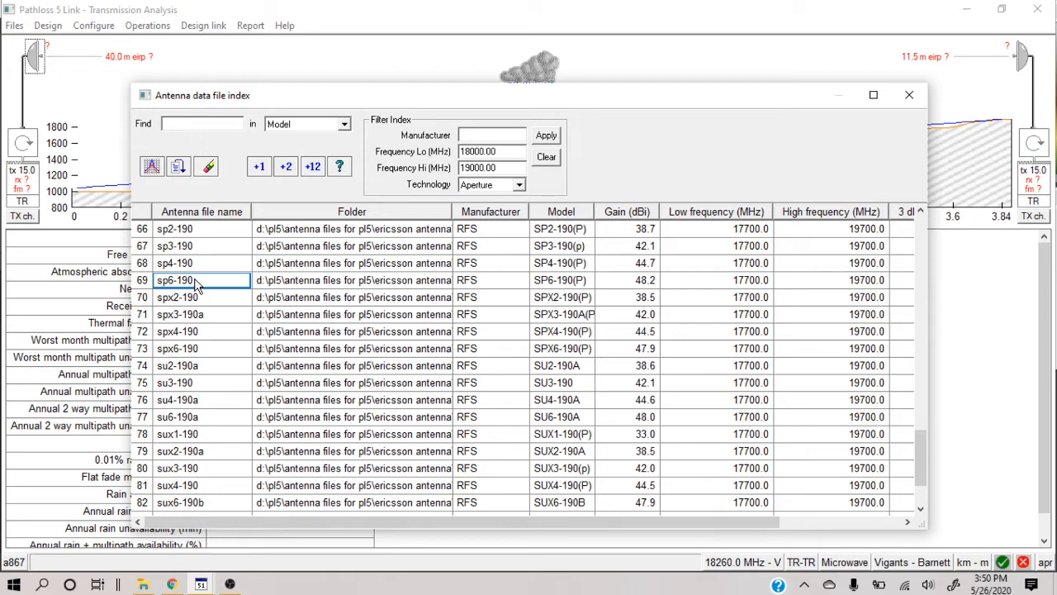
click(312, 170)
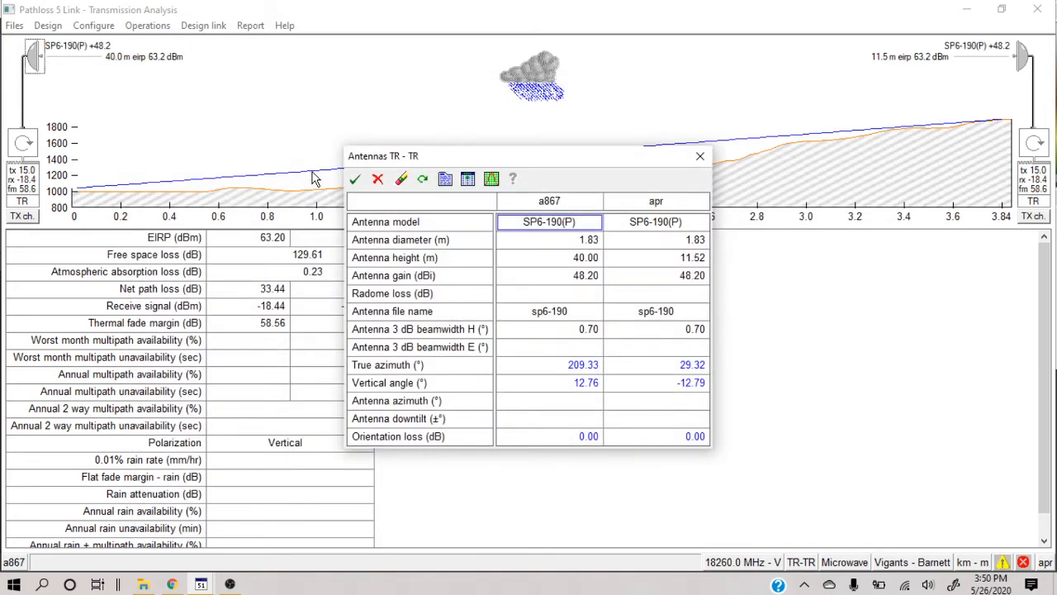
click(355, 180)
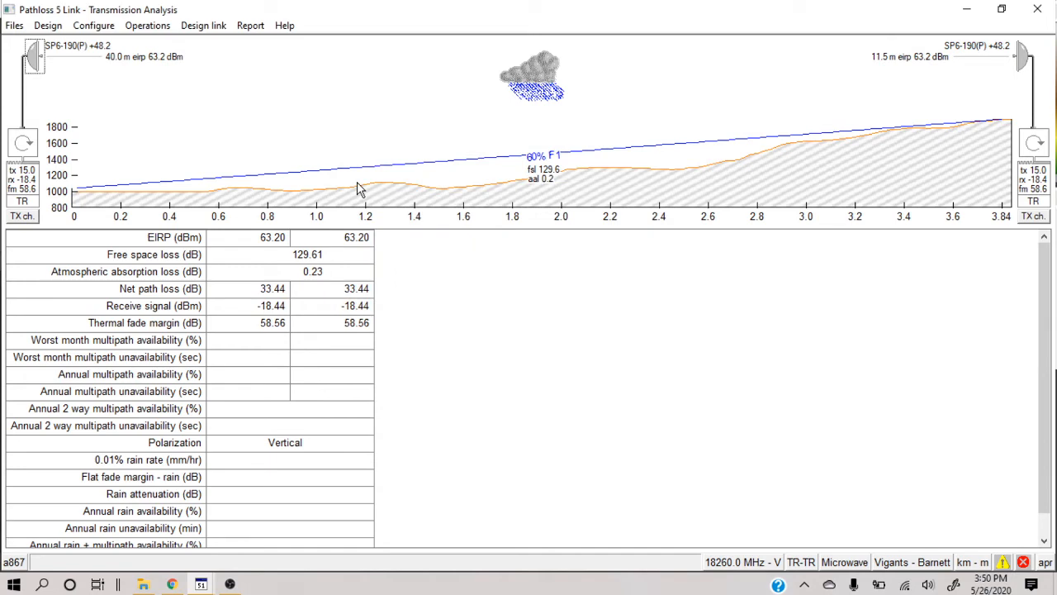
Load the ITU837-3 and ITU837-5 rain rates and the rain region into the link's ITU-R P530 rain settings
click(526, 66)
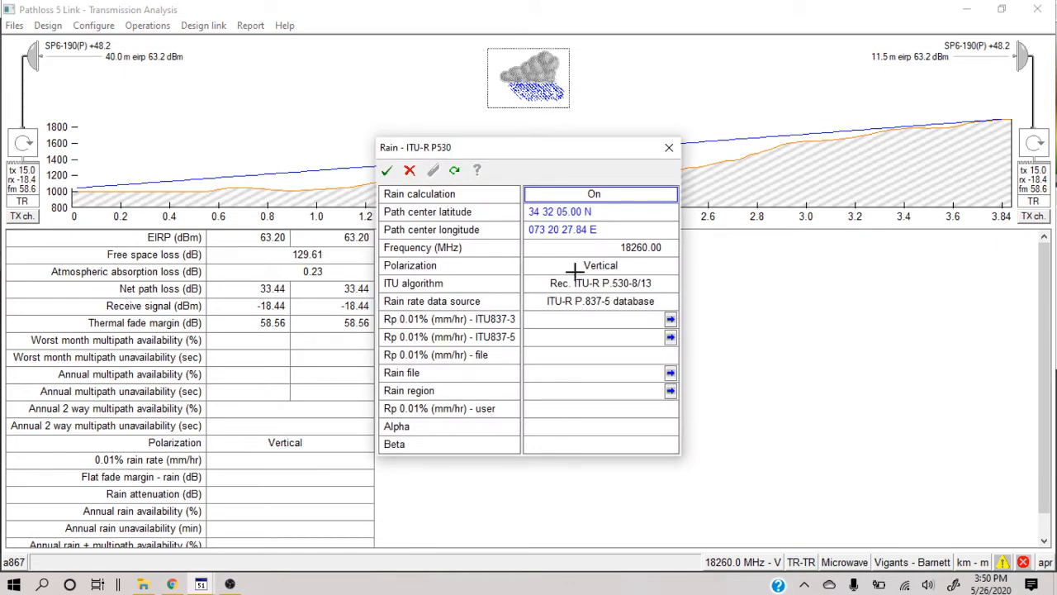
click(670, 320)
click(671, 337)
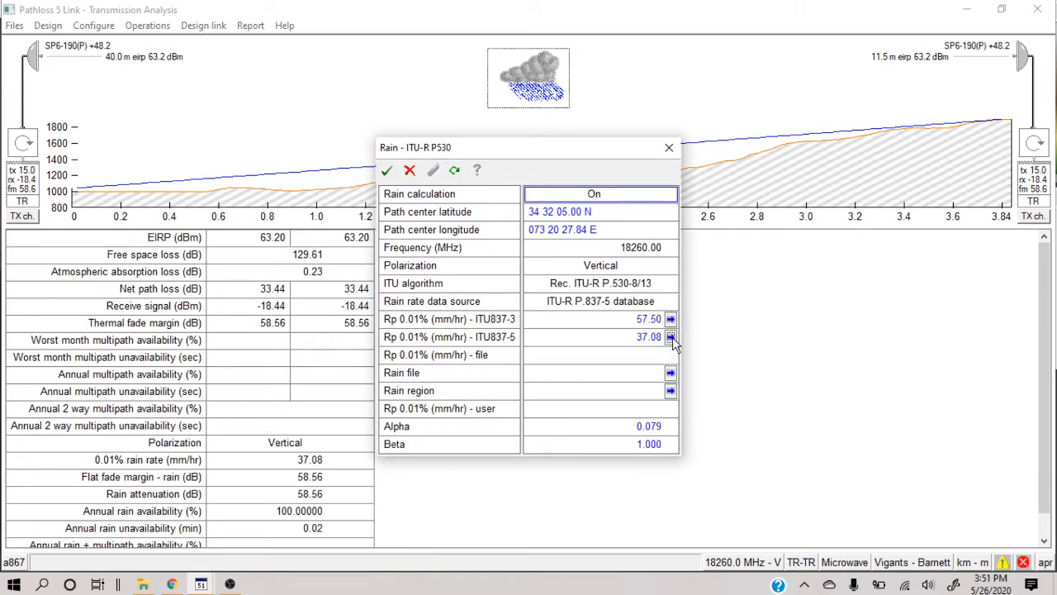
click(670, 392)
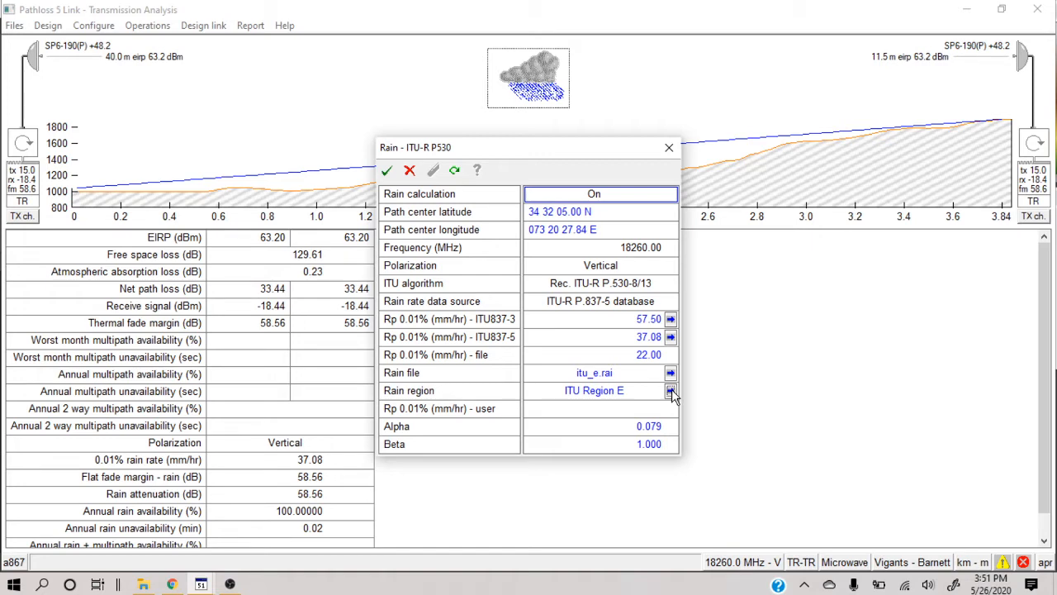
click(387, 170)
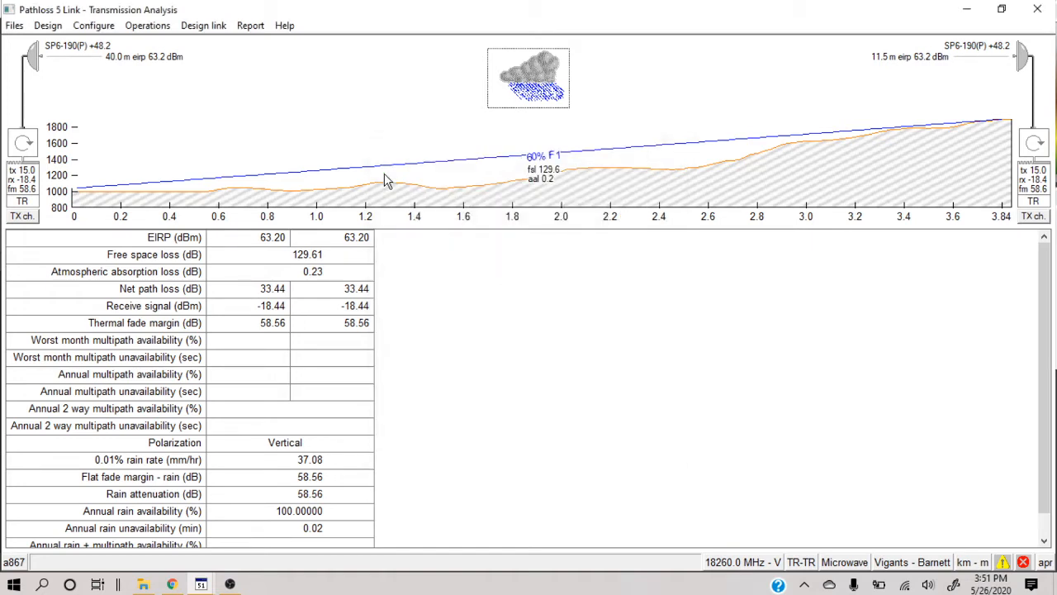
Derive the C factor for the path in the Vigants - Barnett path profile data and apply it
double_click(555, 202)
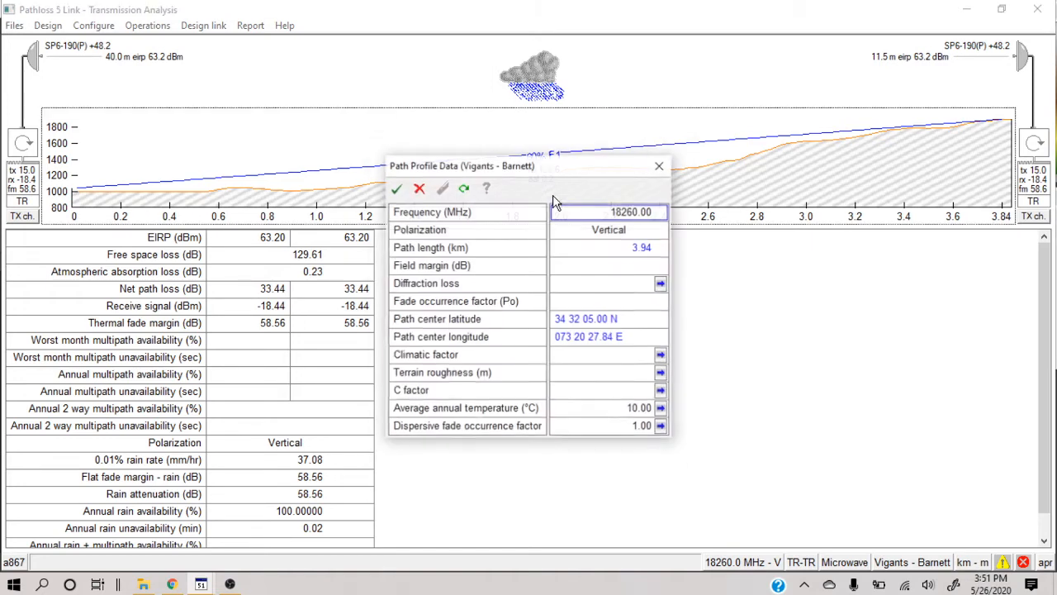
click(662, 393)
click(396, 188)
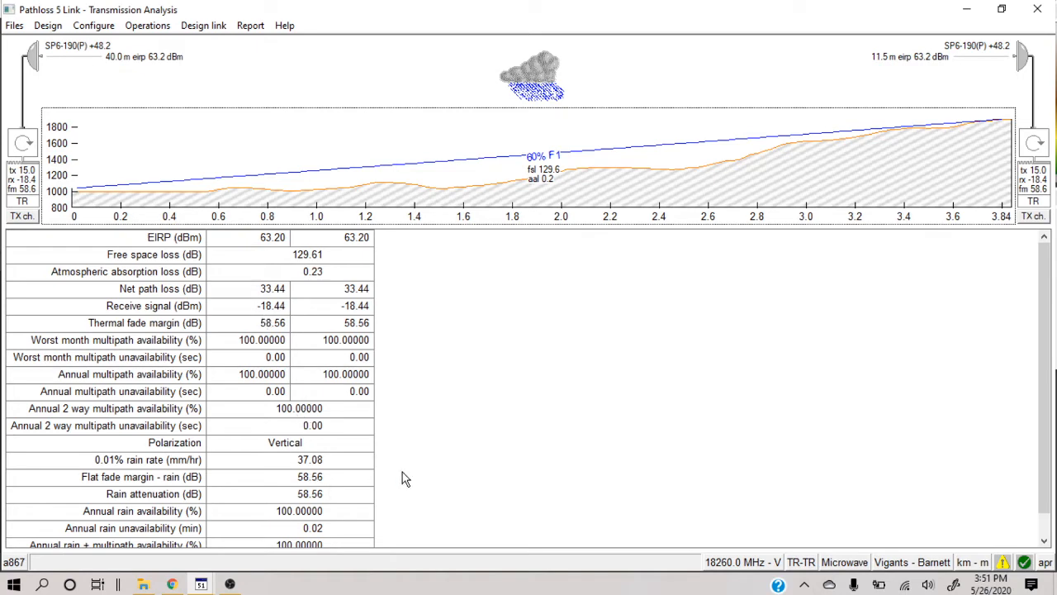
Examine the a867–apr link's rain and multipath availability results and its design warnings
drag(1052, 320, 1053, 351)
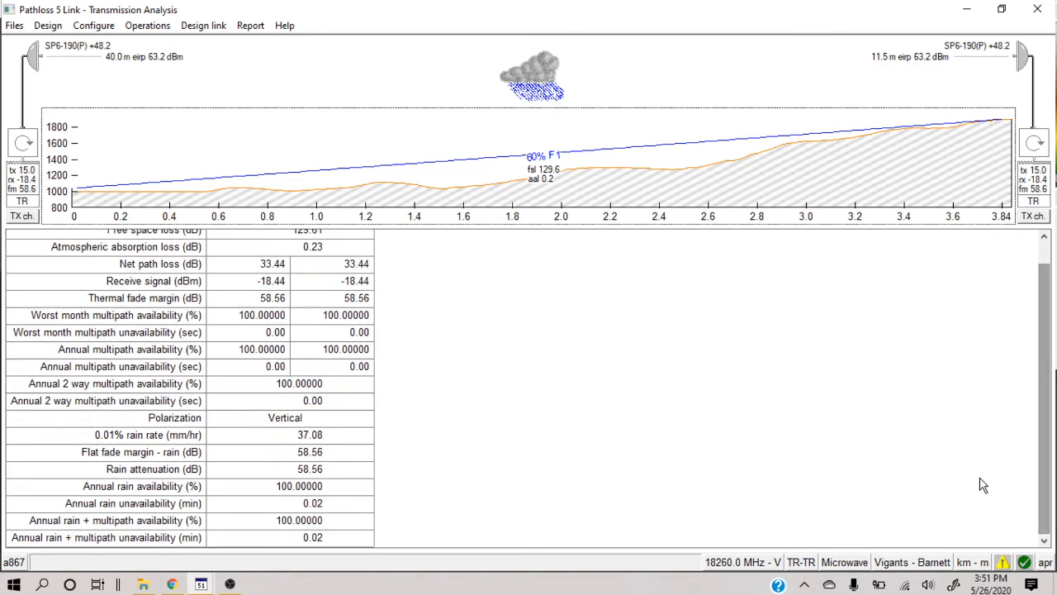
click(1003, 563)
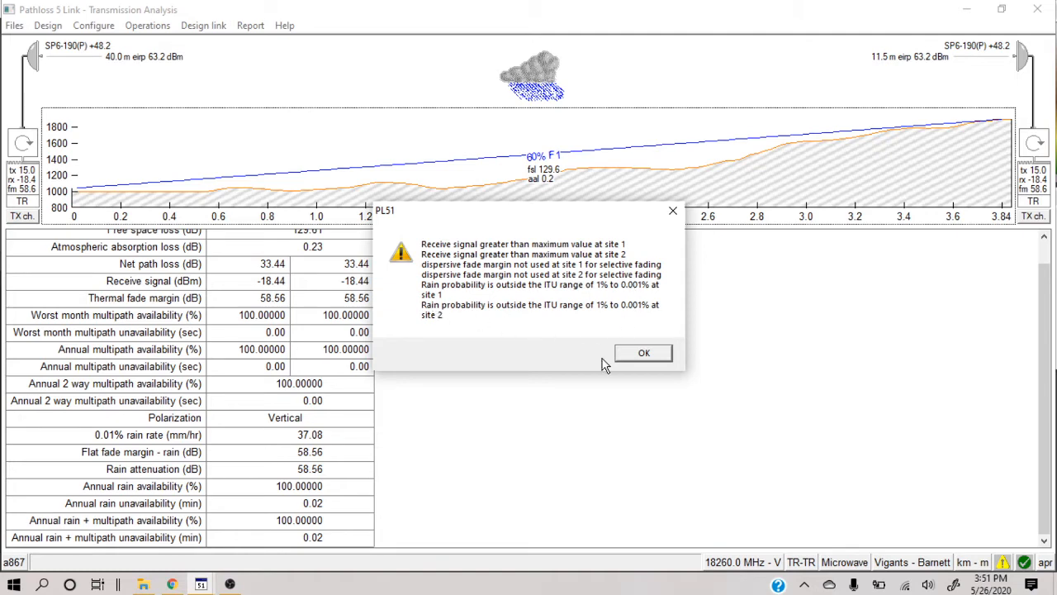
click(643, 352)
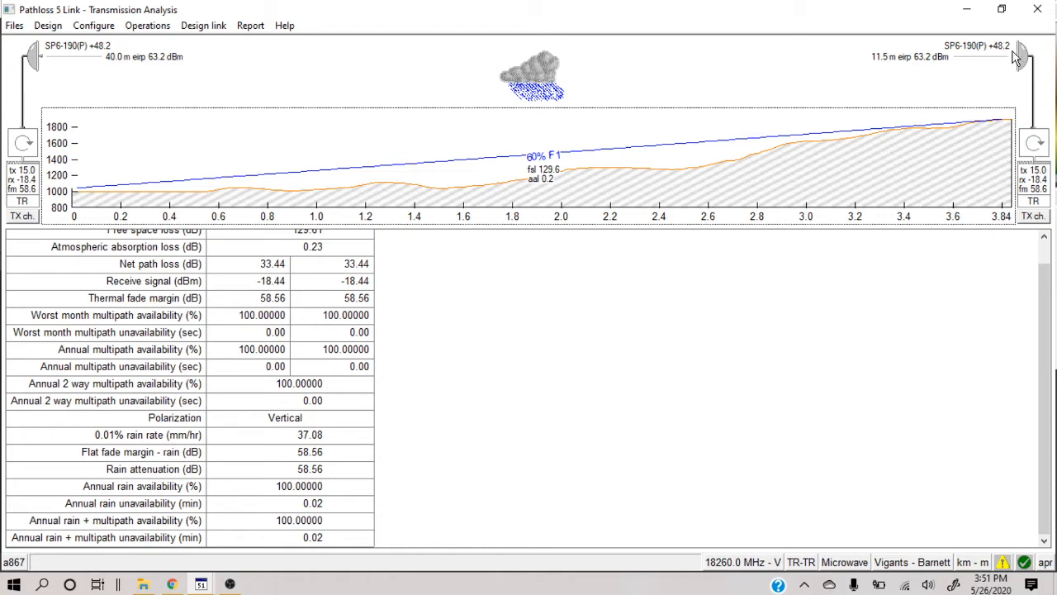
Close the a867–apr link design and save it as the Pathloss data file a867-apr
click(1038, 22)
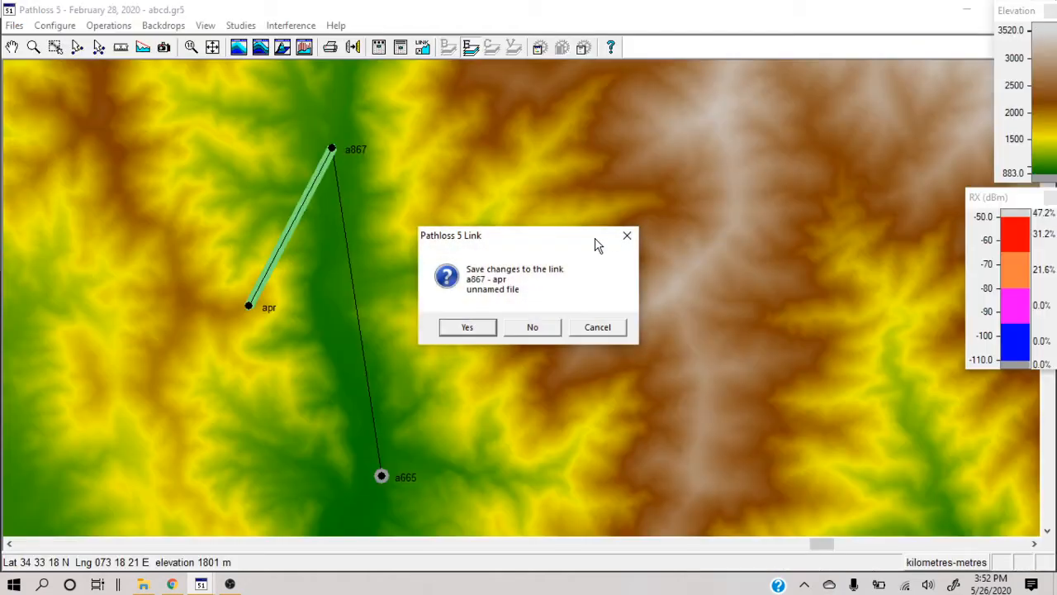
click(472, 328)
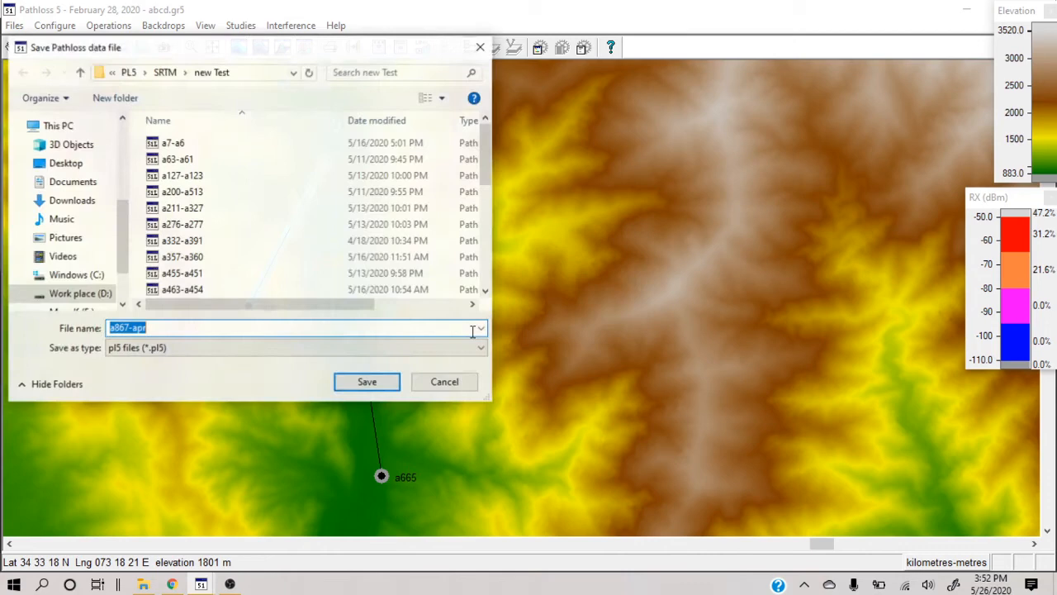
click(374, 380)
click(555, 302)
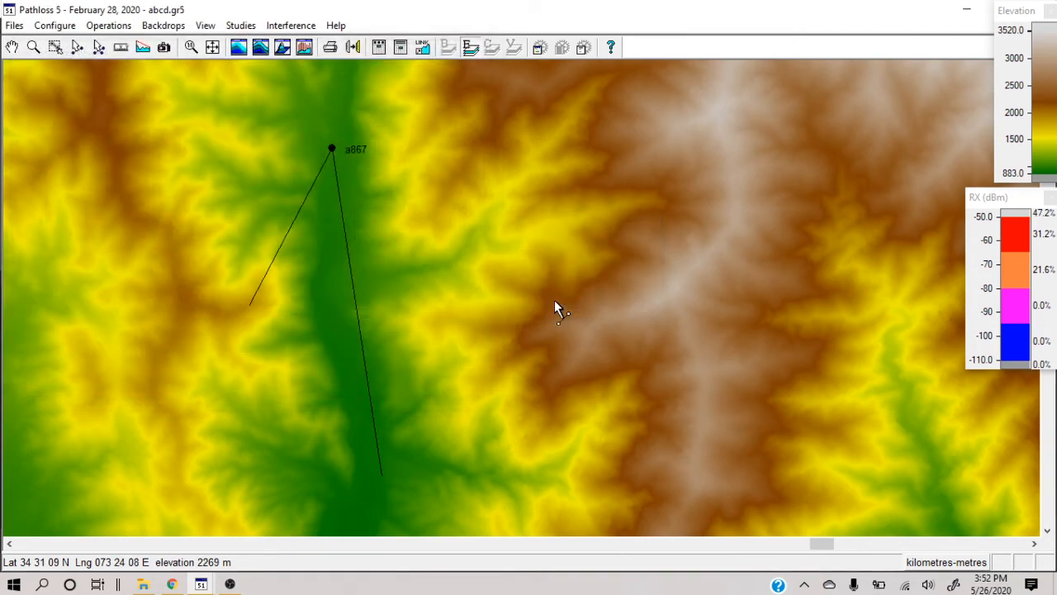
Link sites apr and a665 on the map and generate the path's terrain profile from the primary DEM at 25 m increments
drag(249, 306, 382, 478)
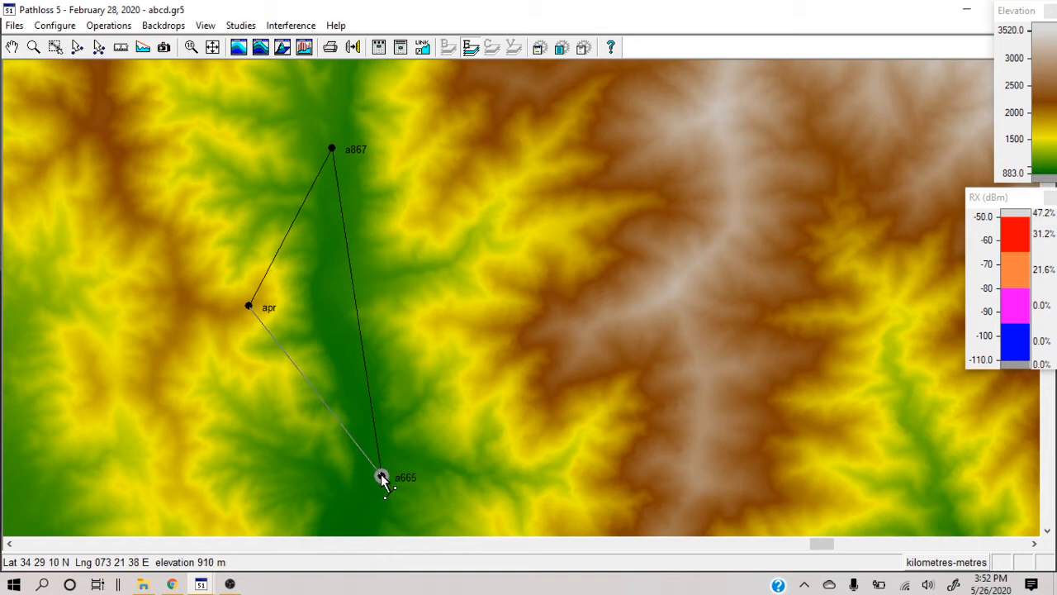
right_click(312, 393)
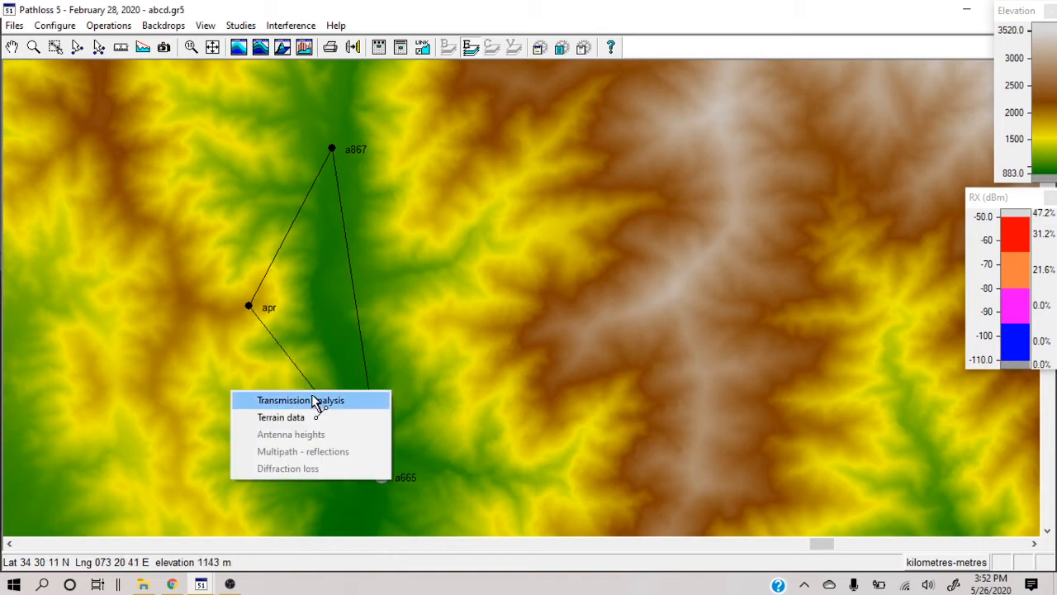
click(314, 415)
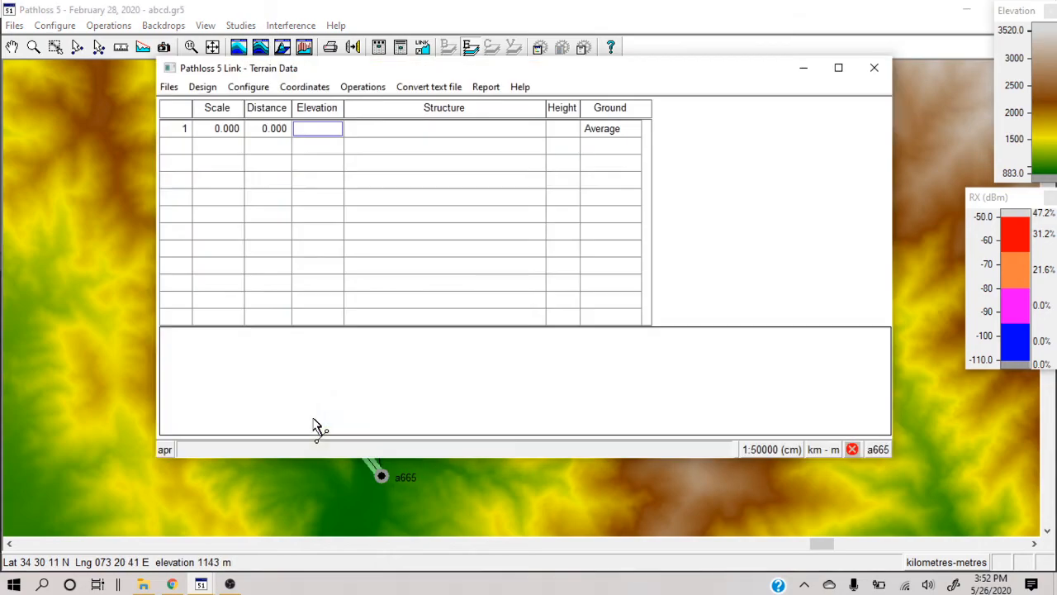
click(364, 88)
click(370, 101)
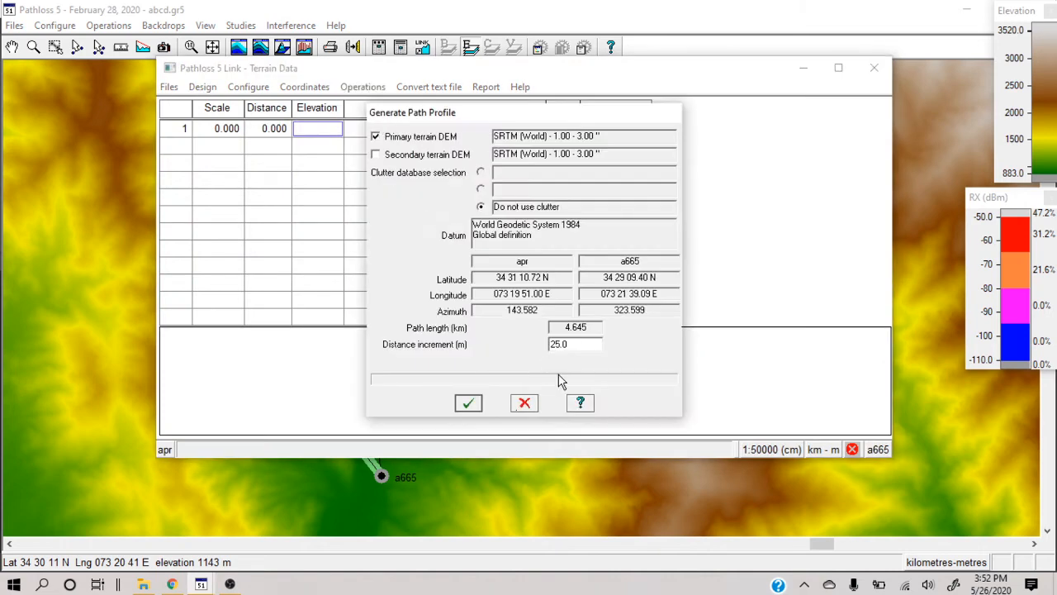
click(475, 403)
click(550, 313)
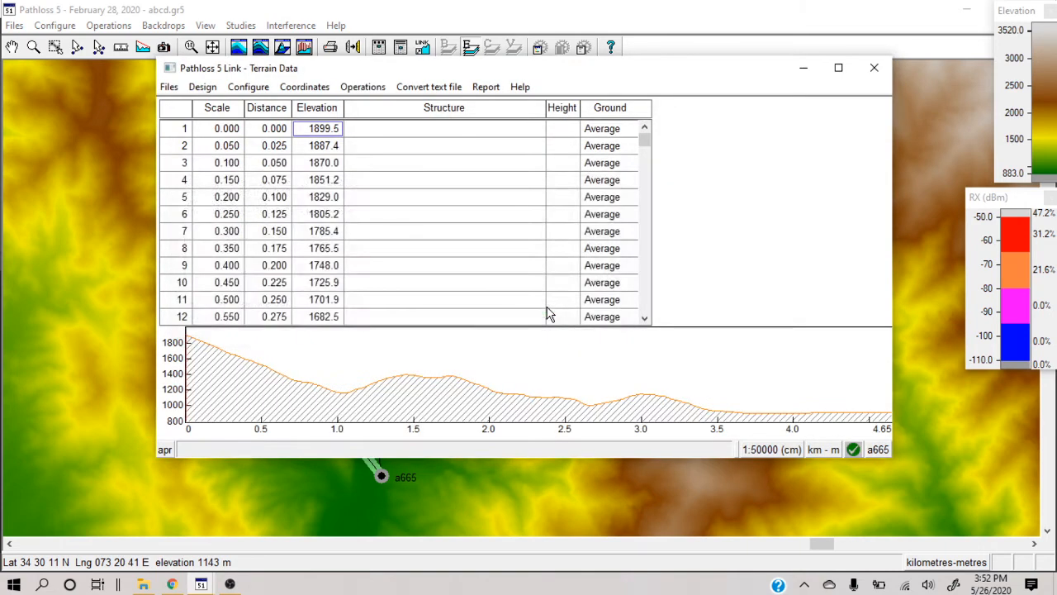
Raise the a665 antenna height to 40 m in the apr–a665 link's antenna heights design
click(203, 87)
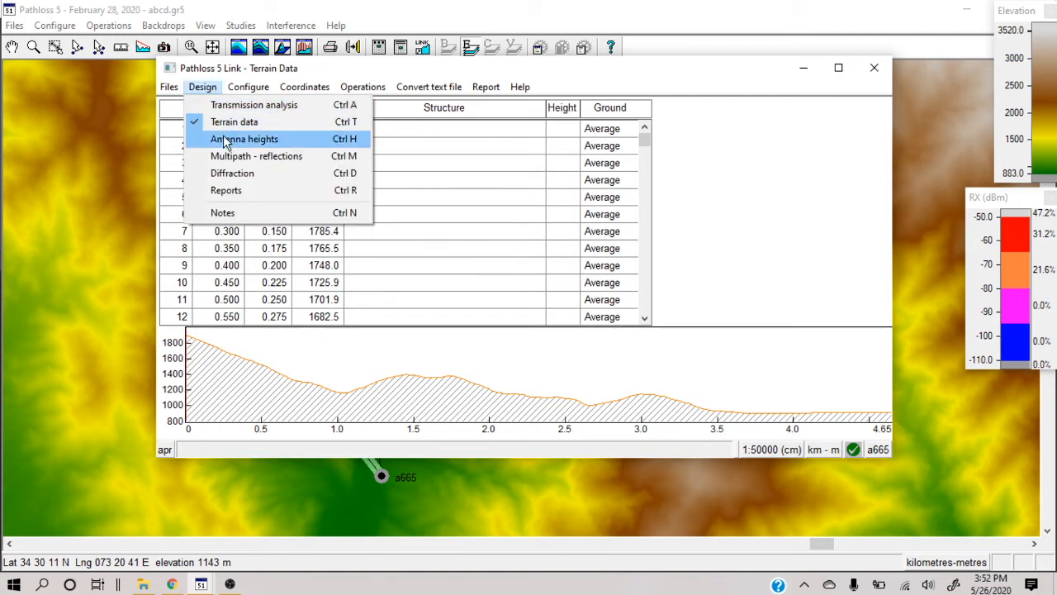
click(223, 138)
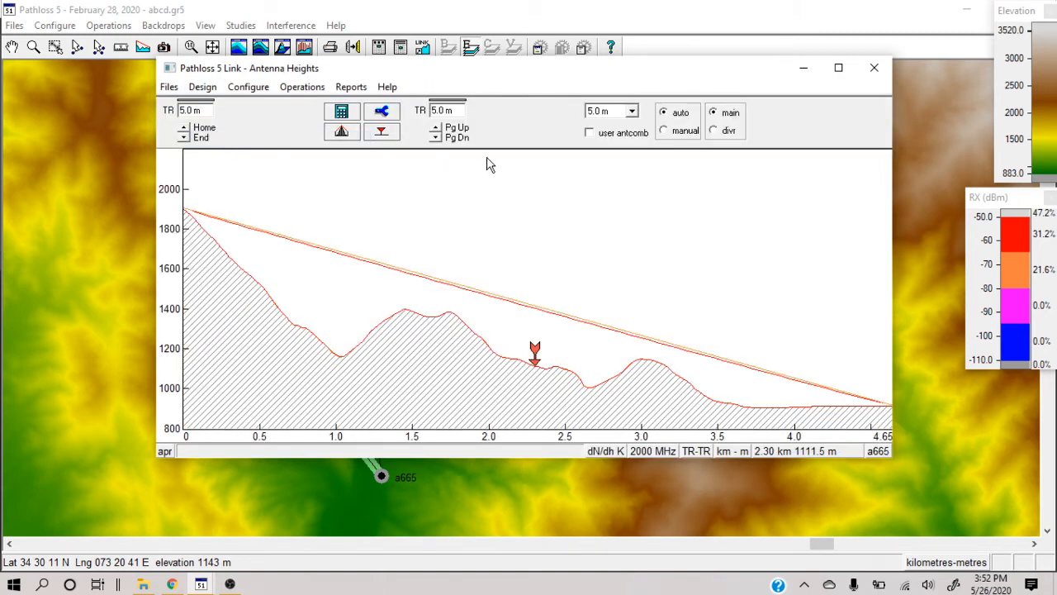
click(436, 129)
click(436, 129)
click(436, 128)
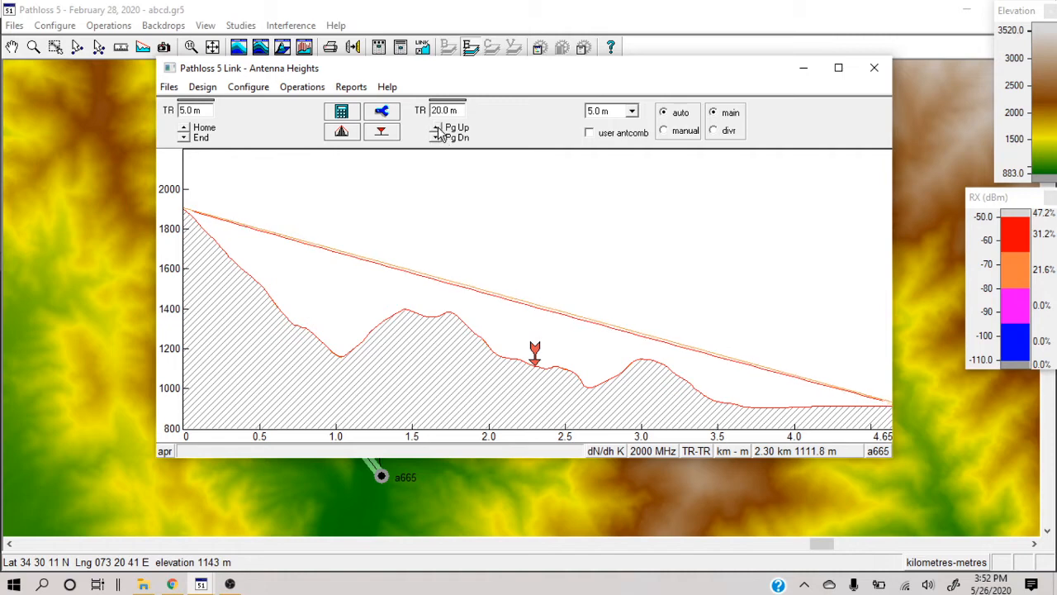
click(436, 129)
click(436, 129)
click(437, 129)
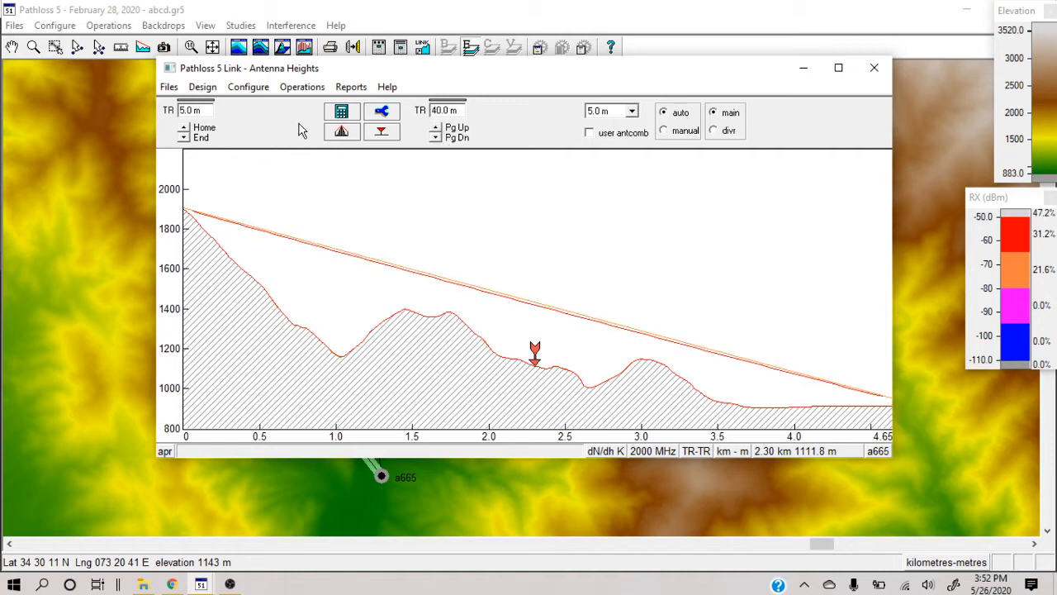
Set the apr–a665 link's transmission analysis application type to Microwave and maximize the link window
click(202, 88)
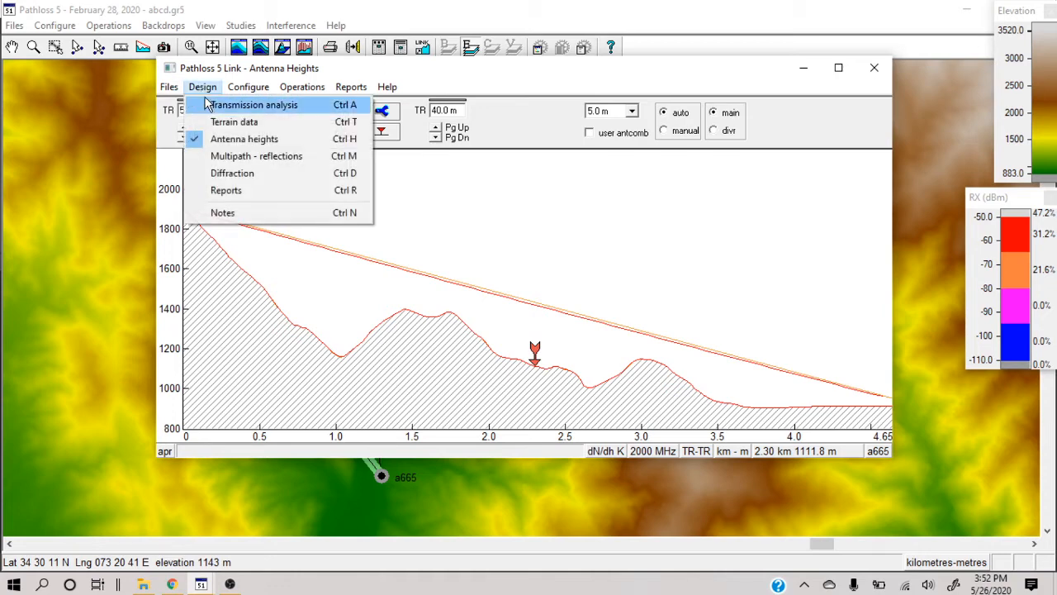
click(213, 105)
click(538, 302)
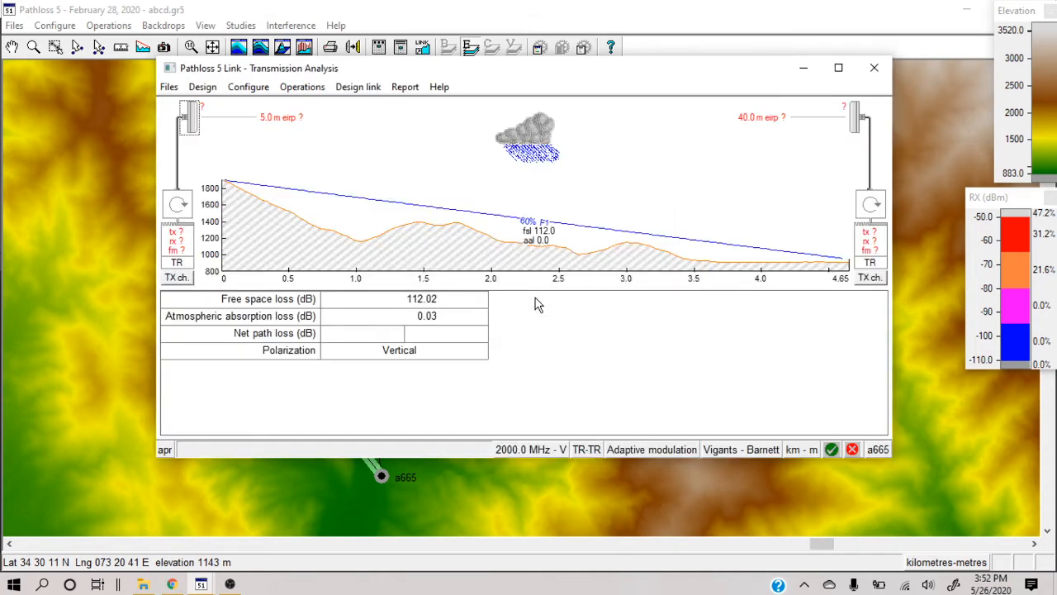
click(632, 452)
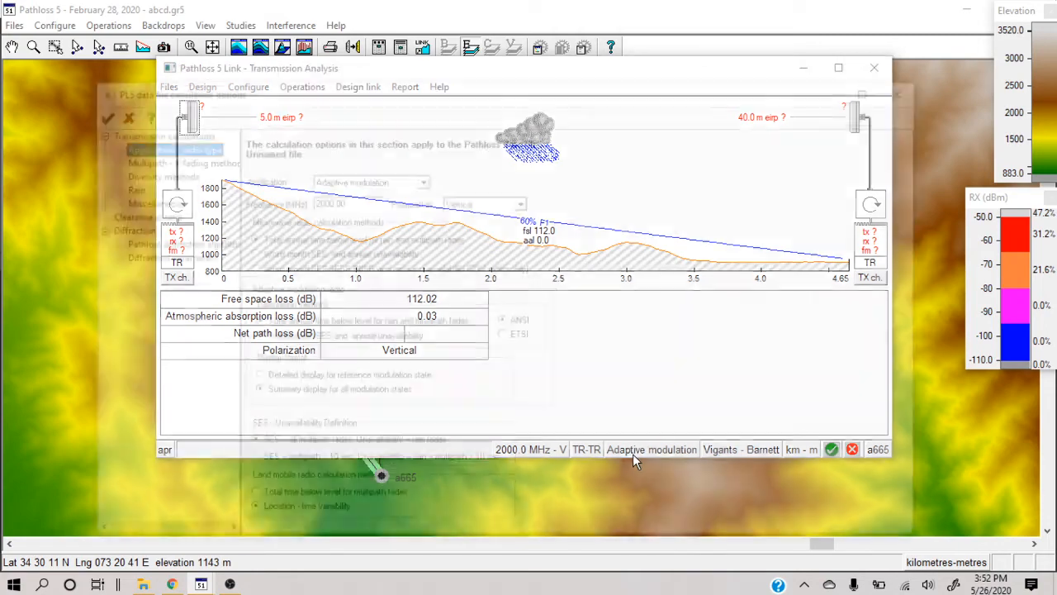
click(357, 180)
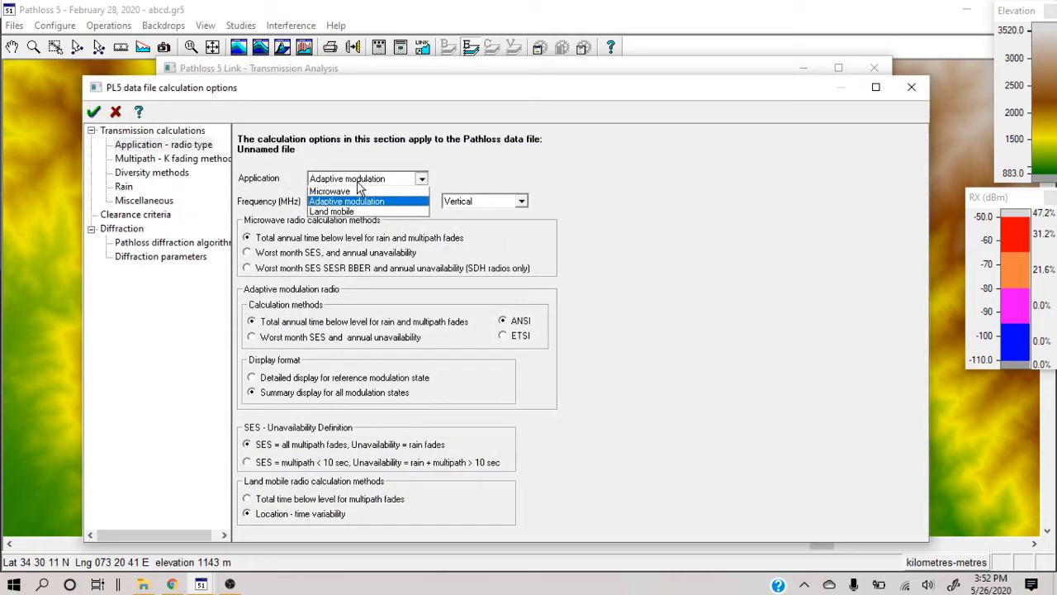
click(358, 197)
click(94, 111)
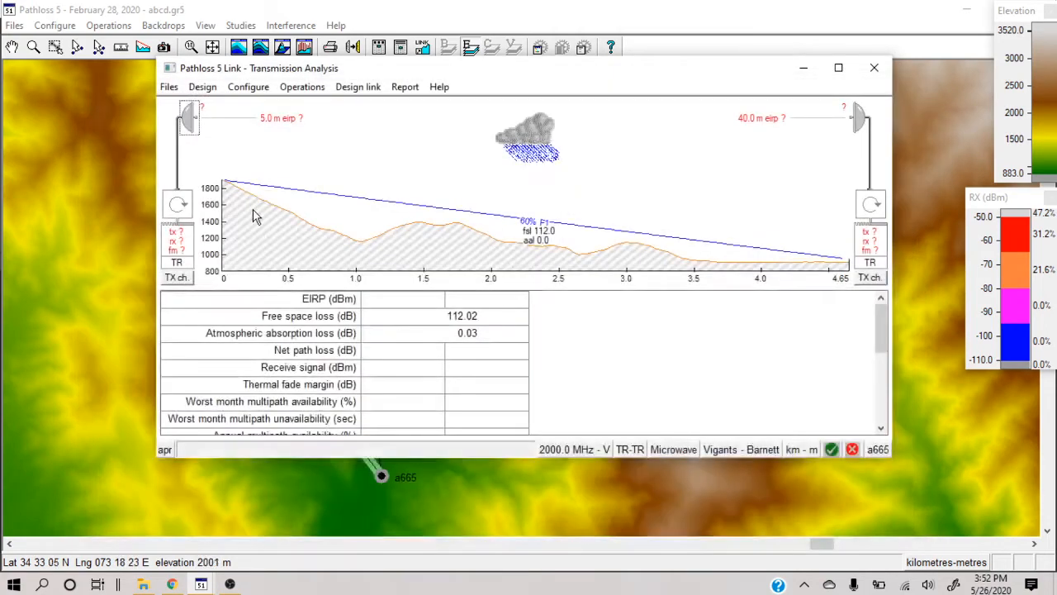
click(839, 68)
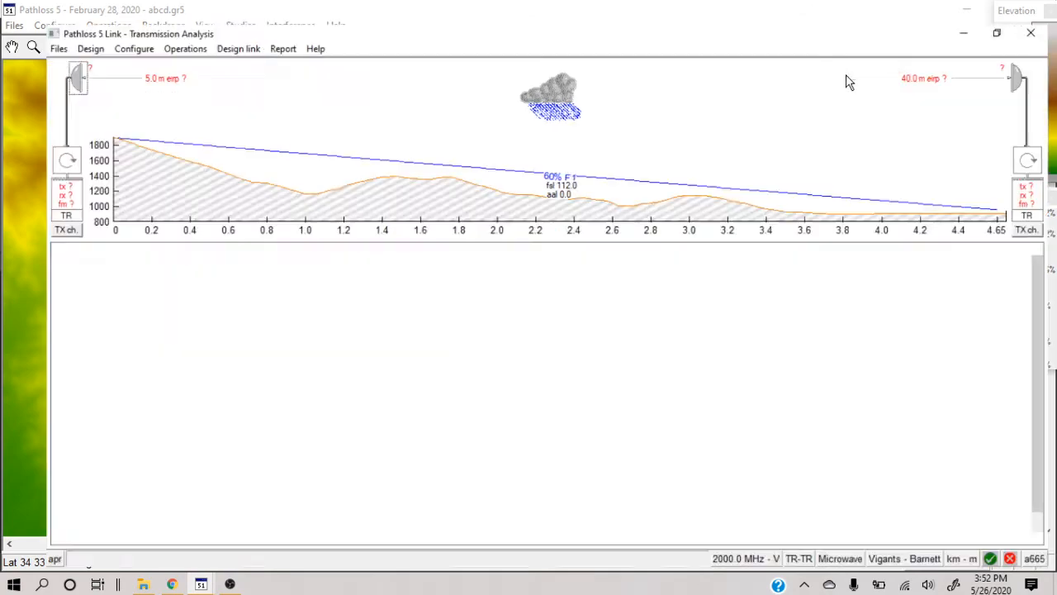
Assign channel 1l (17755 MHz) to apr and 1h (18765 MHz) to a665 from the lookup table, updating the design frequency to their average
click(16, 218)
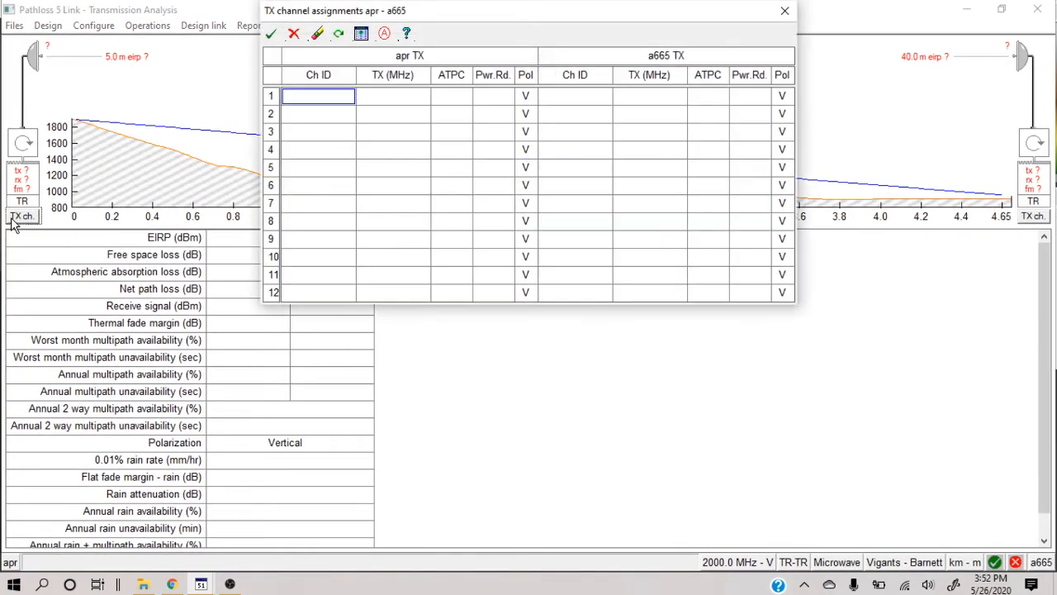
click(361, 33)
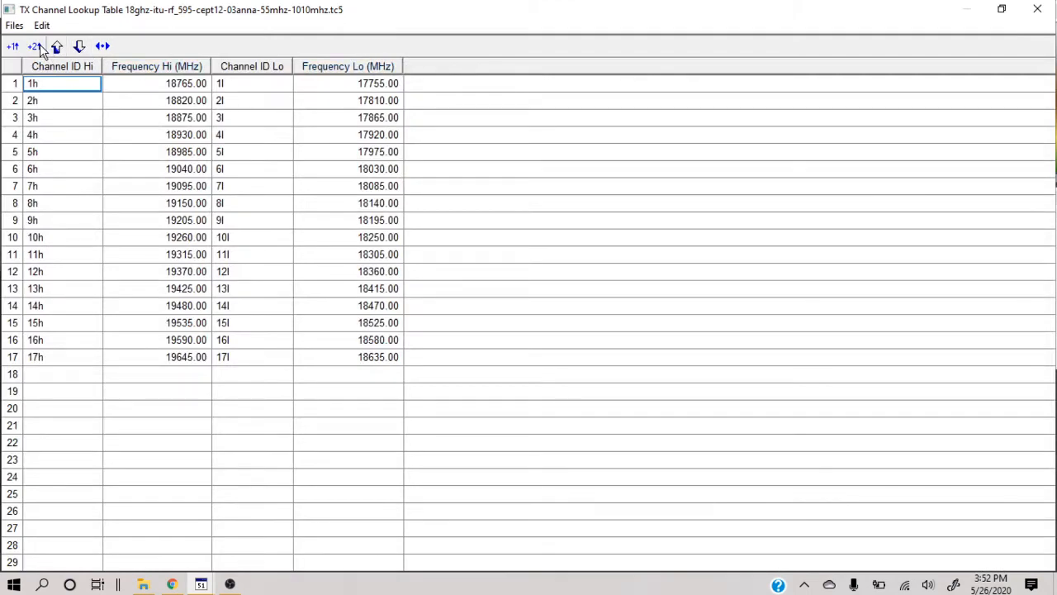
click(1037, 9)
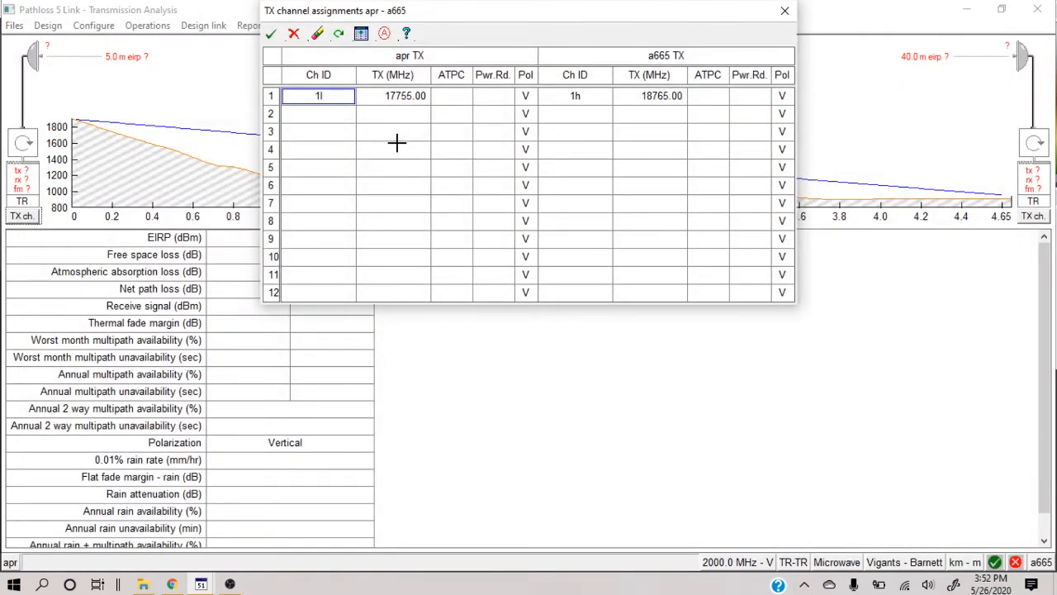
click(272, 34)
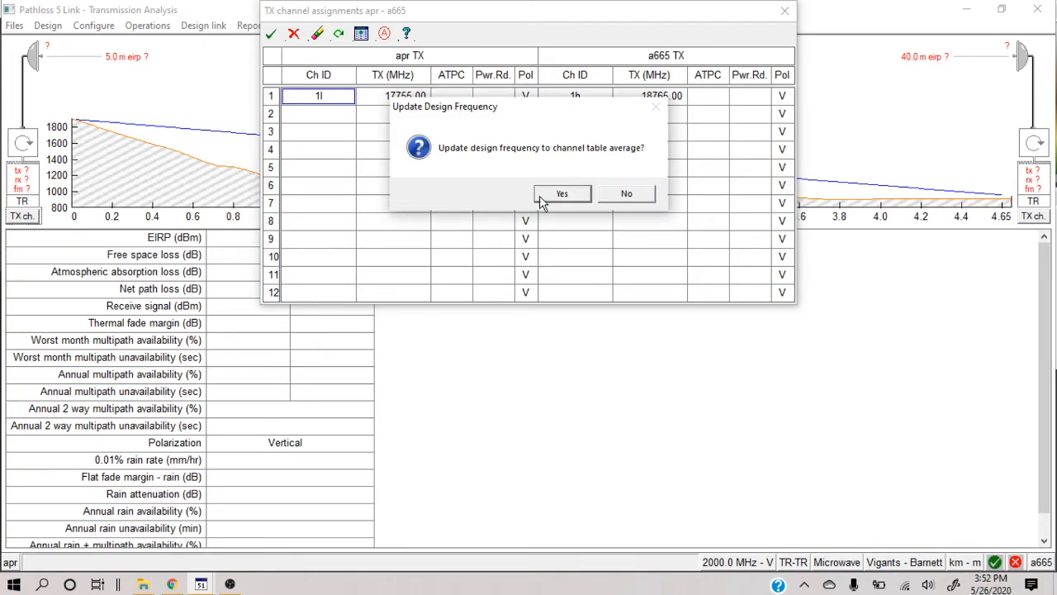
click(544, 194)
Assign the NEC PASOLINK+ 18G 52MB radio (p+18g_stm0_32qam) to both sites with +15 dBm TX power and the 1E-6 BER threshold
click(24, 182)
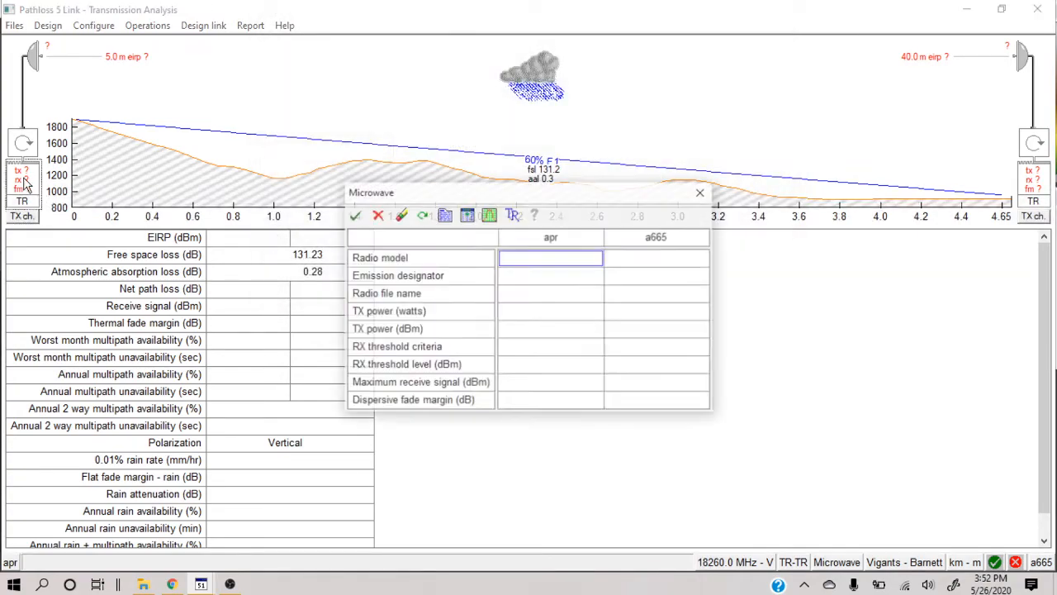
click(475, 216)
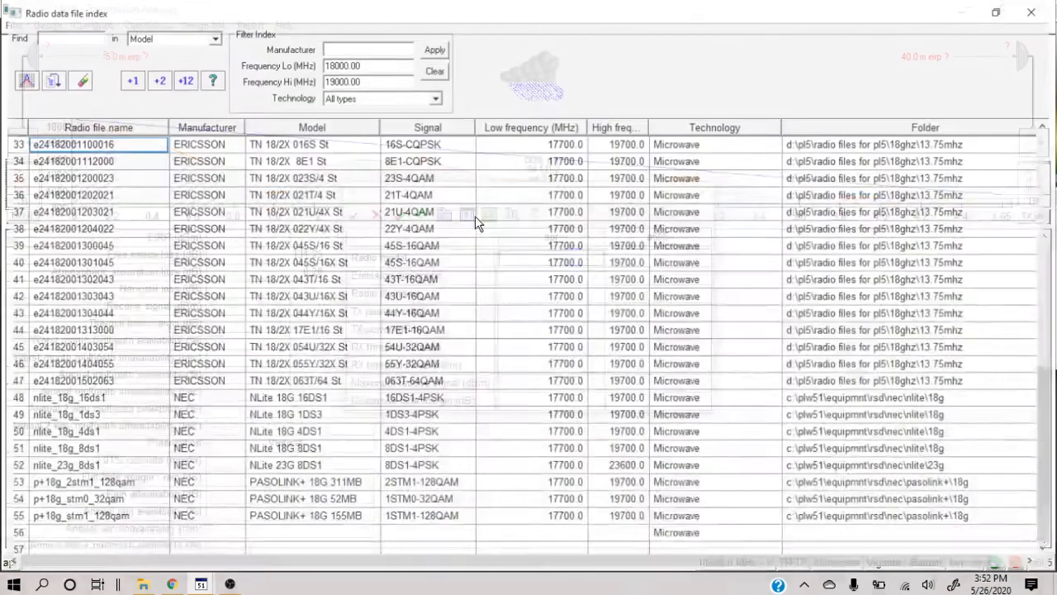
click(108, 505)
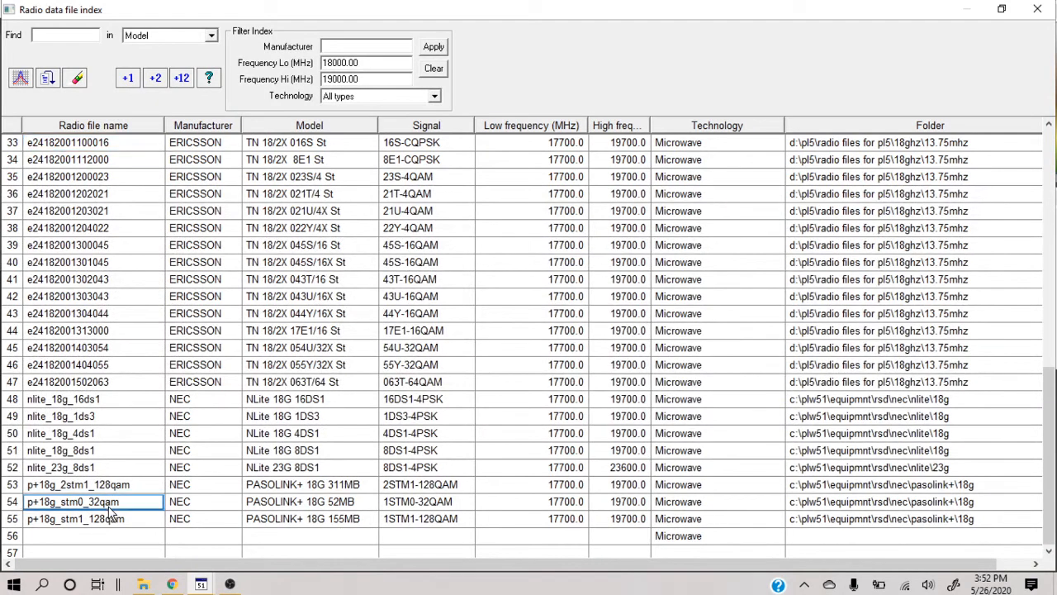
click(187, 74)
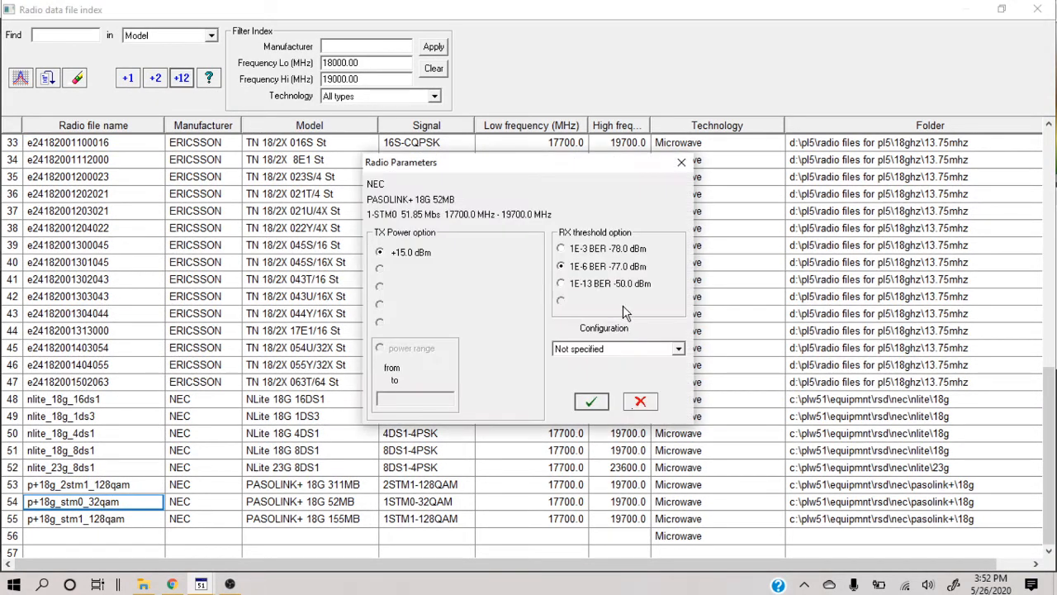
click(592, 402)
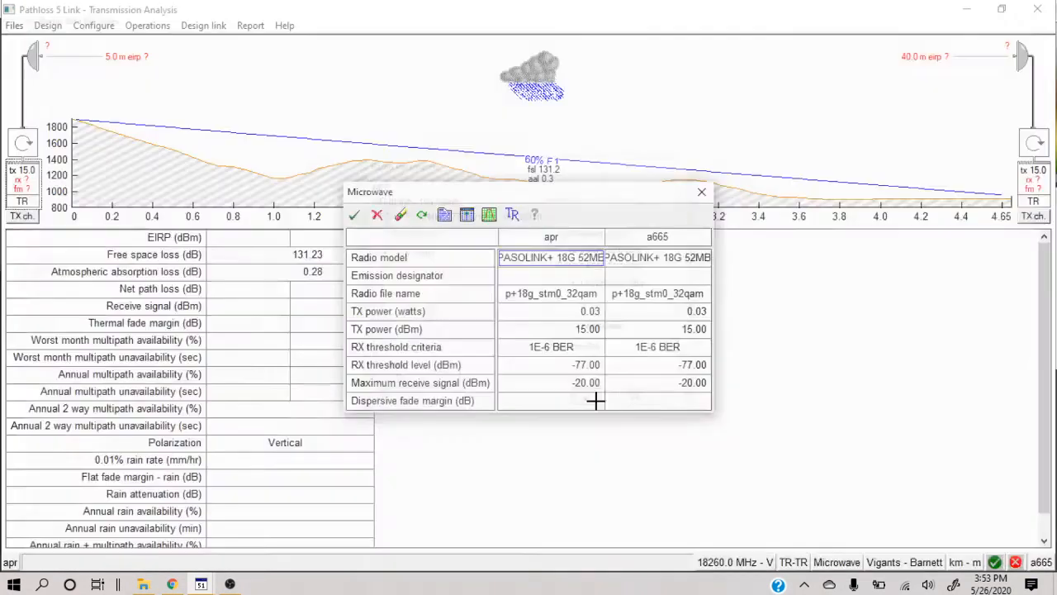
click(355, 216)
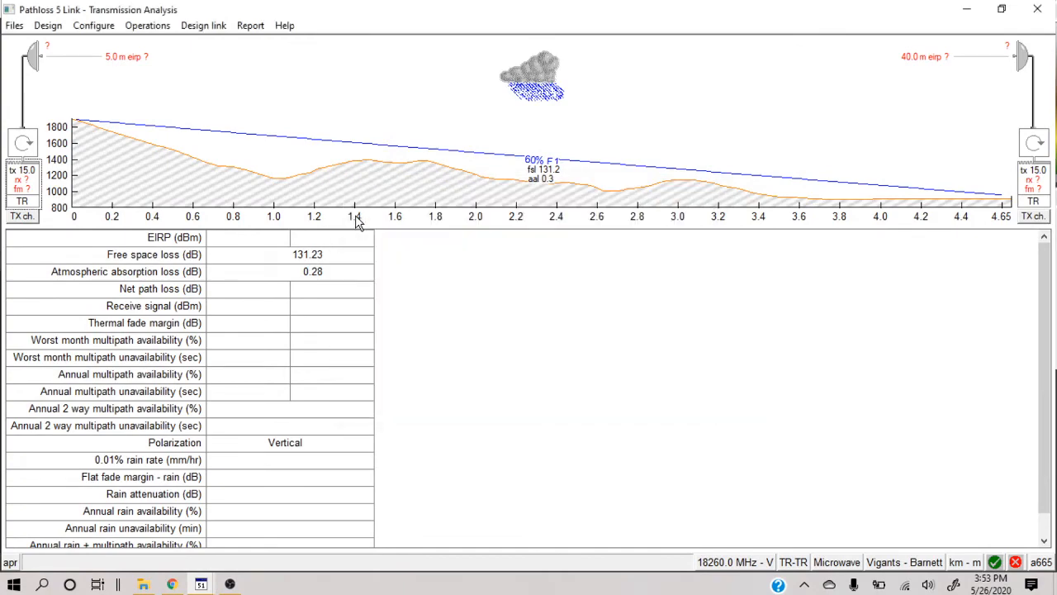
Assign the RFS SP6-190(P) antenna (sp6-190) to both the apr and a665 ends of the link
click(35, 70)
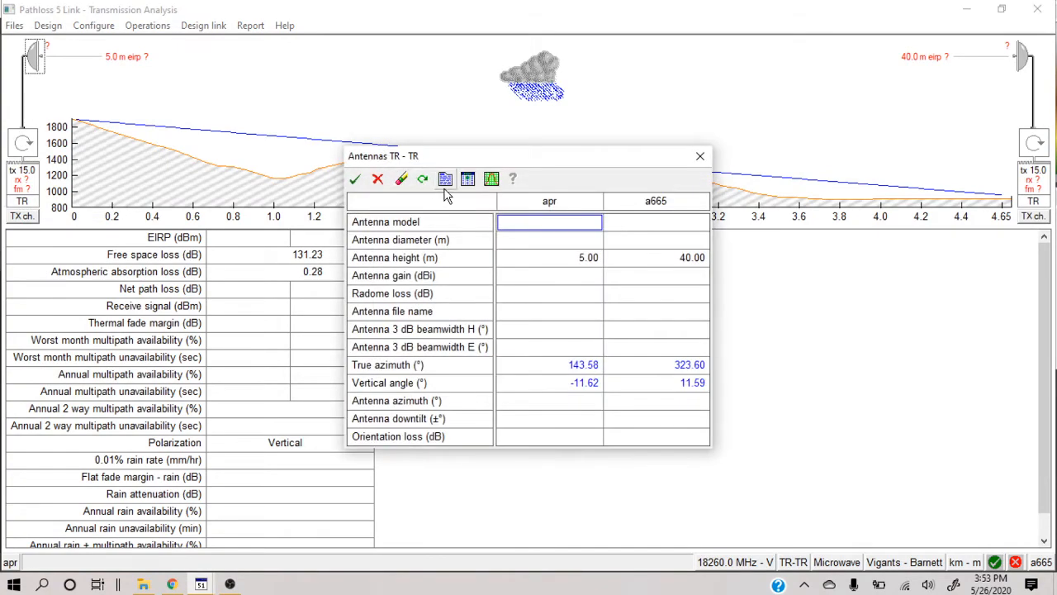
click(469, 179)
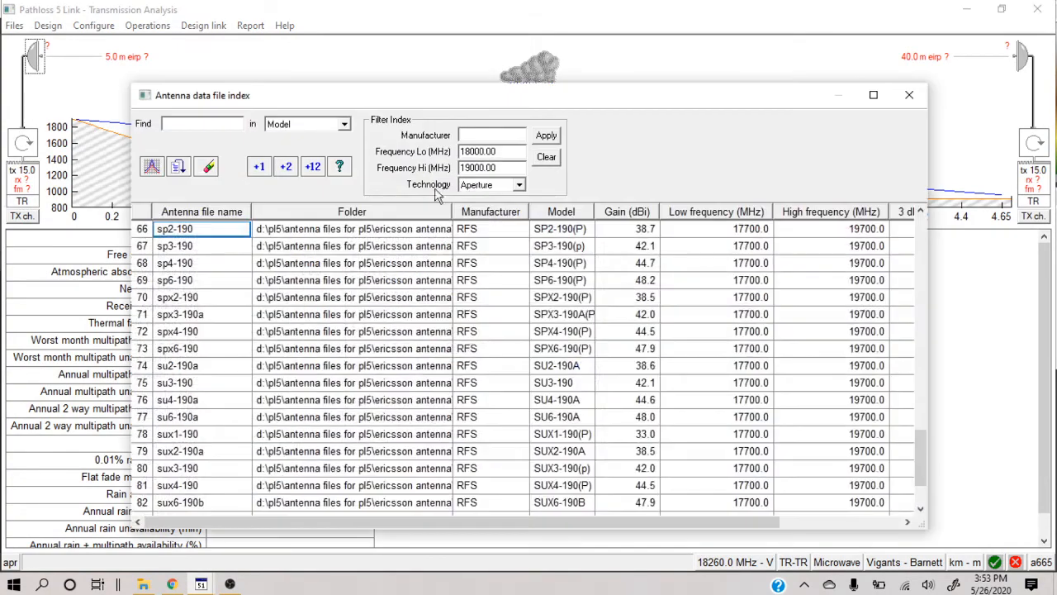
click(198, 280)
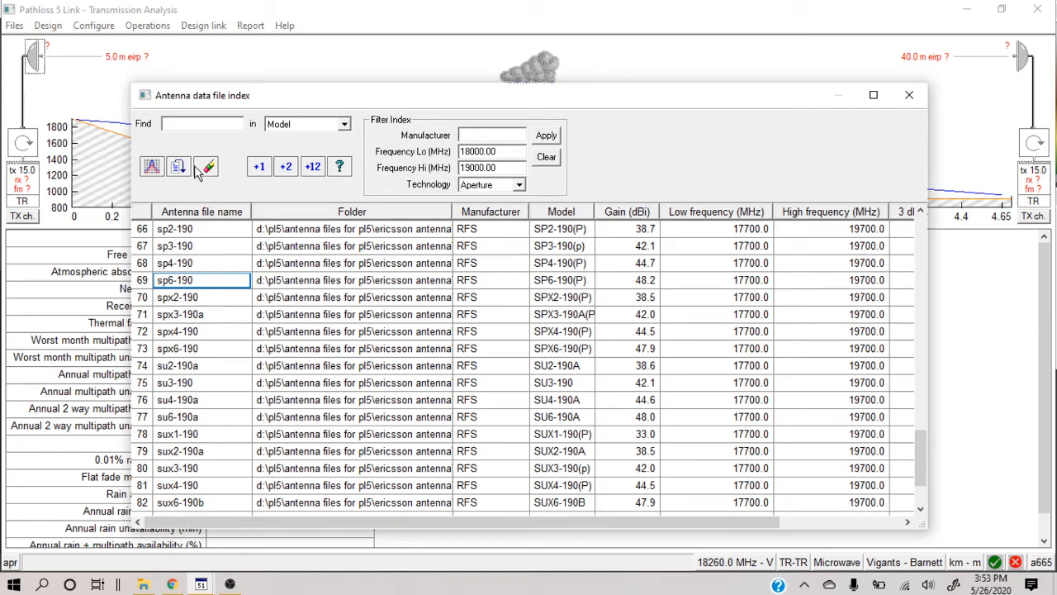
click(312, 166)
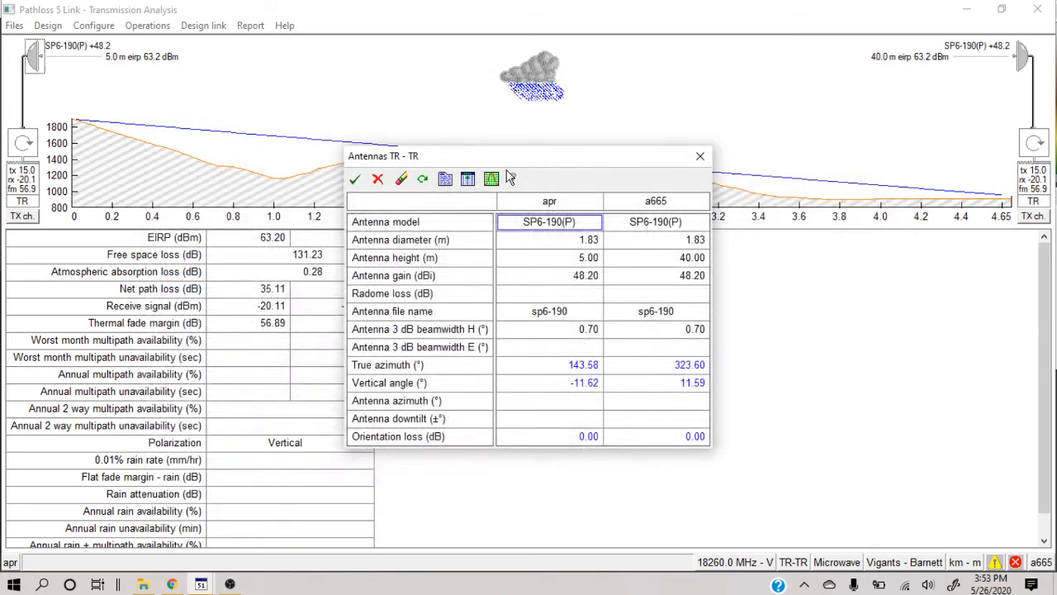
click(354, 178)
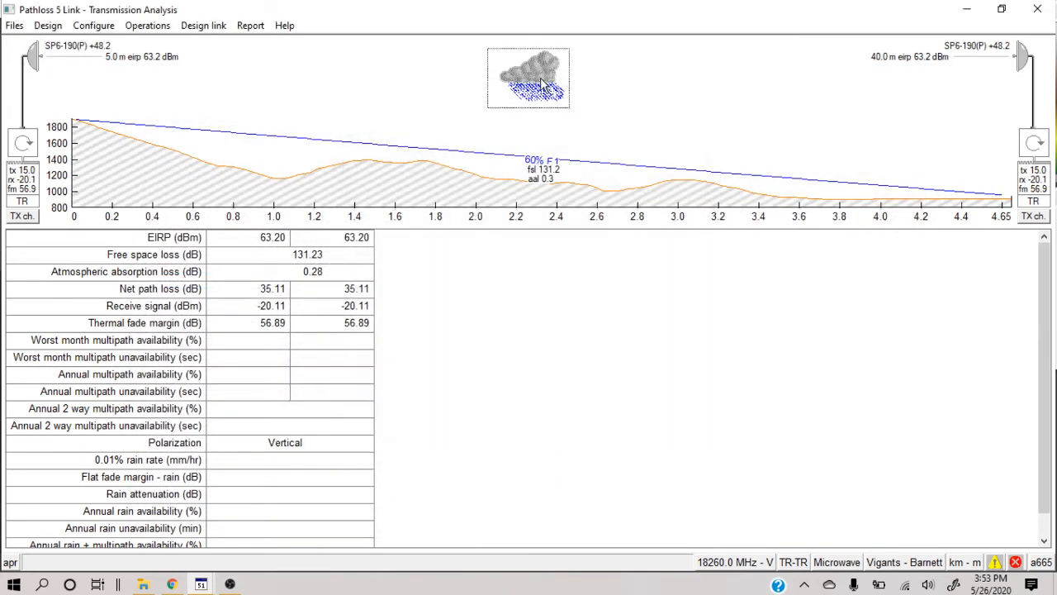
Load the ITU837-3 and ITU837-5 rain rates and the rain region for the apr–a665 link and apply the rain settings
click(565, 95)
click(670, 337)
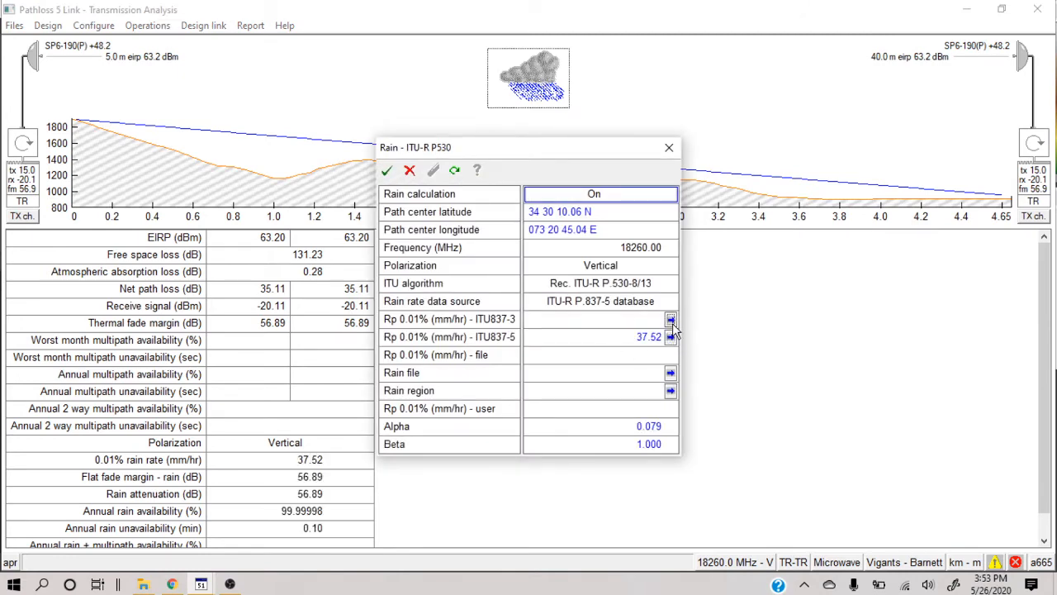
click(670, 391)
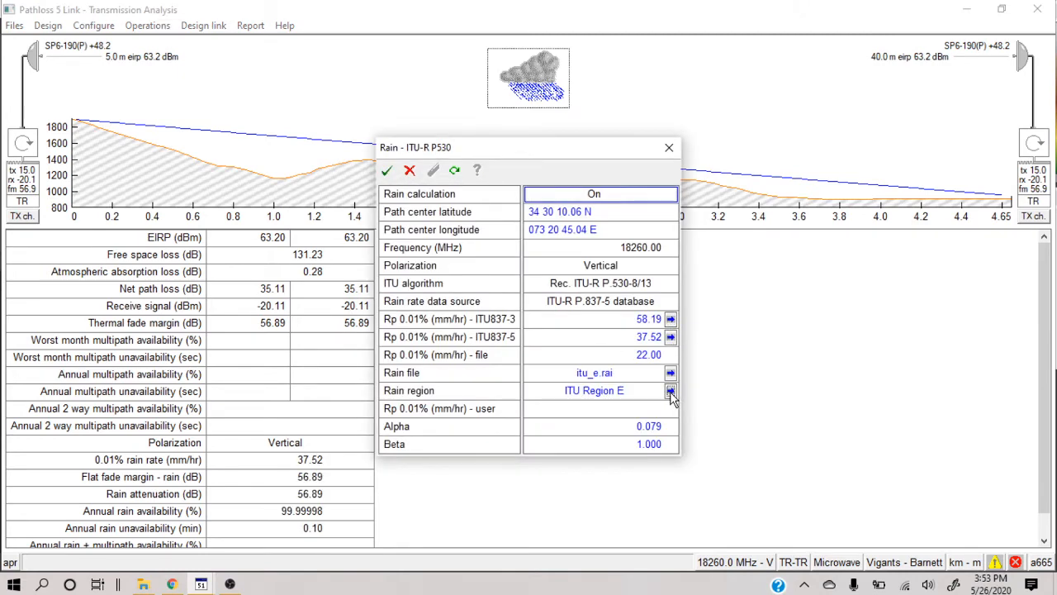
click(386, 171)
Derive the C factor in the apr–a665 link's Vigants - Barnett path profile data and apply it
click(536, 185)
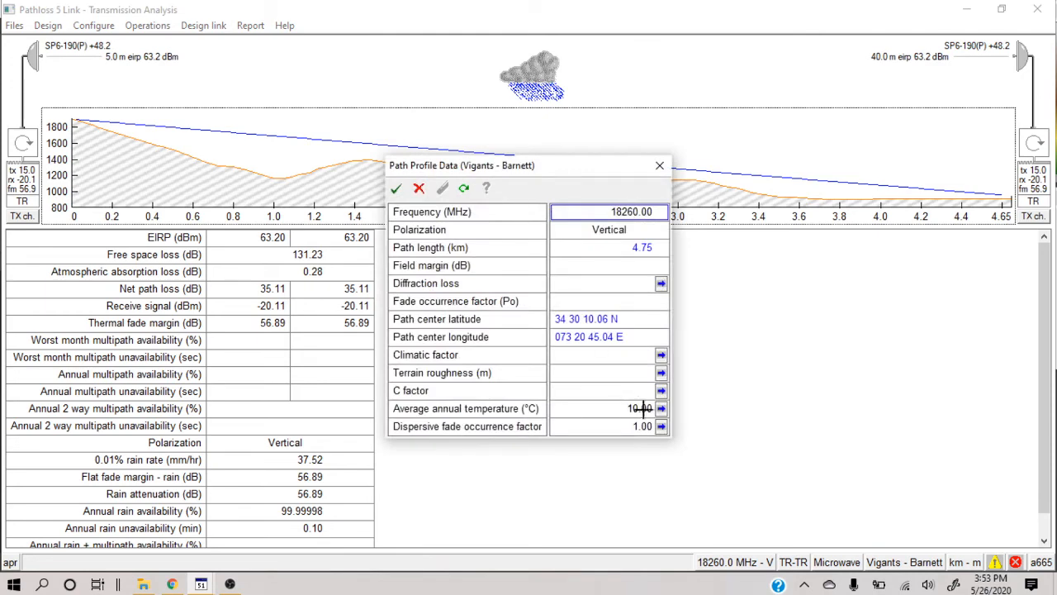
click(663, 392)
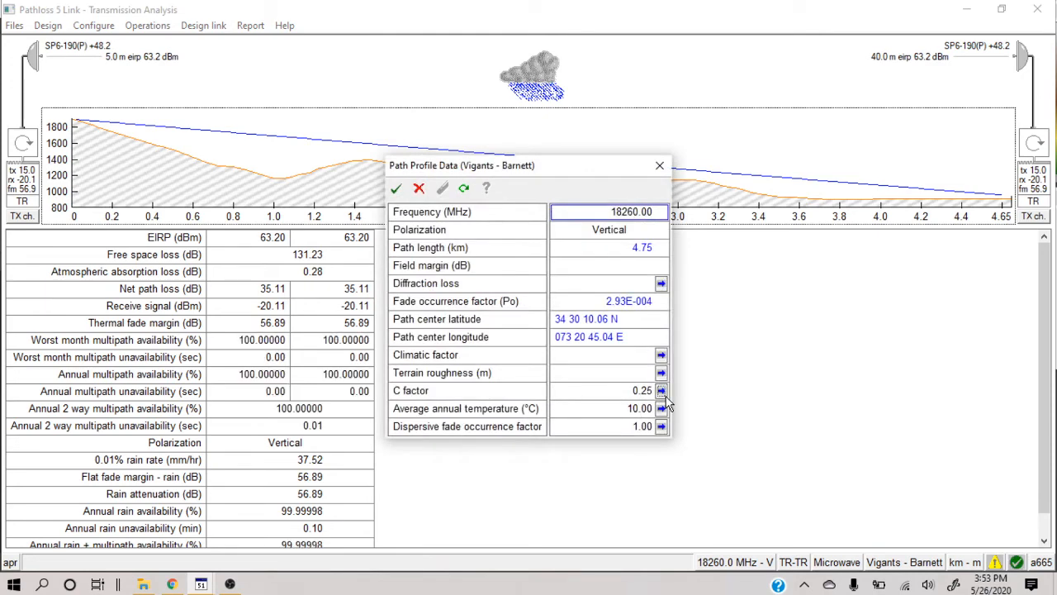
click(396, 188)
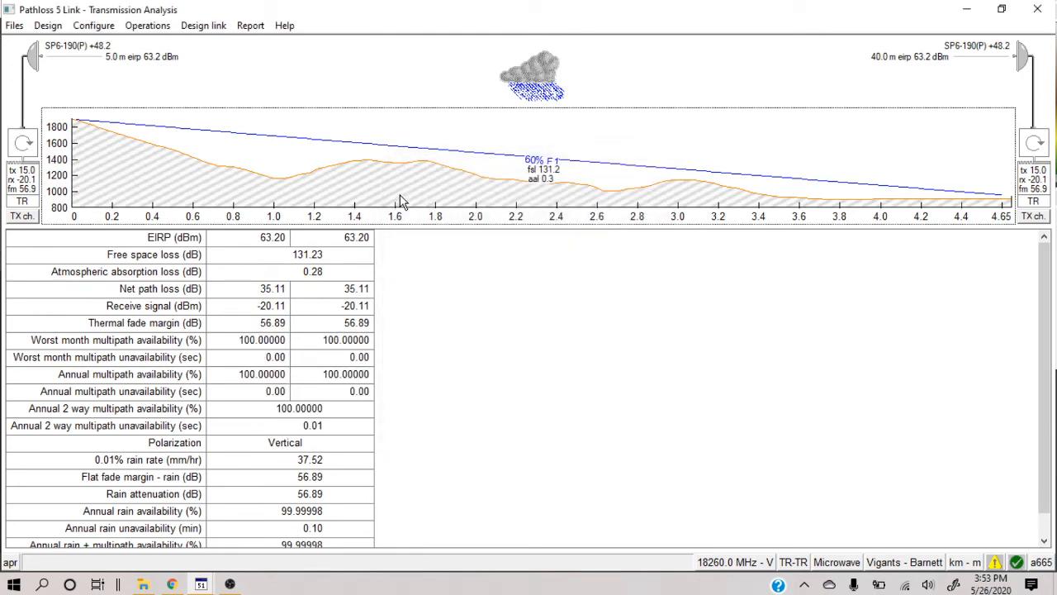
Check the apr–a665 link's design warnings and close the link, saving it as apr-a665 in the new Test folder
click(996, 563)
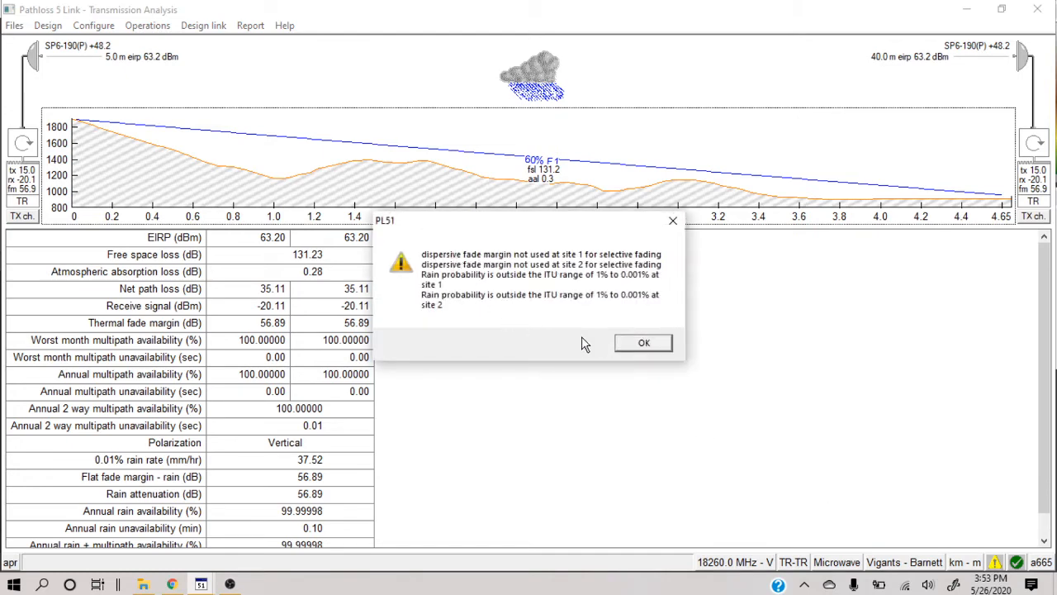
click(642, 344)
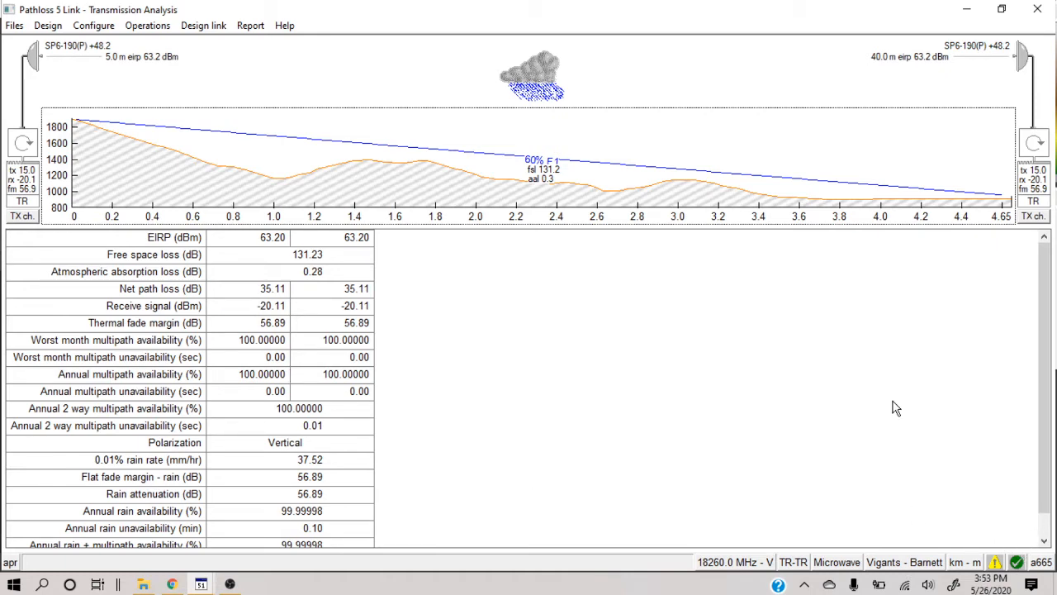
click(1038, 9)
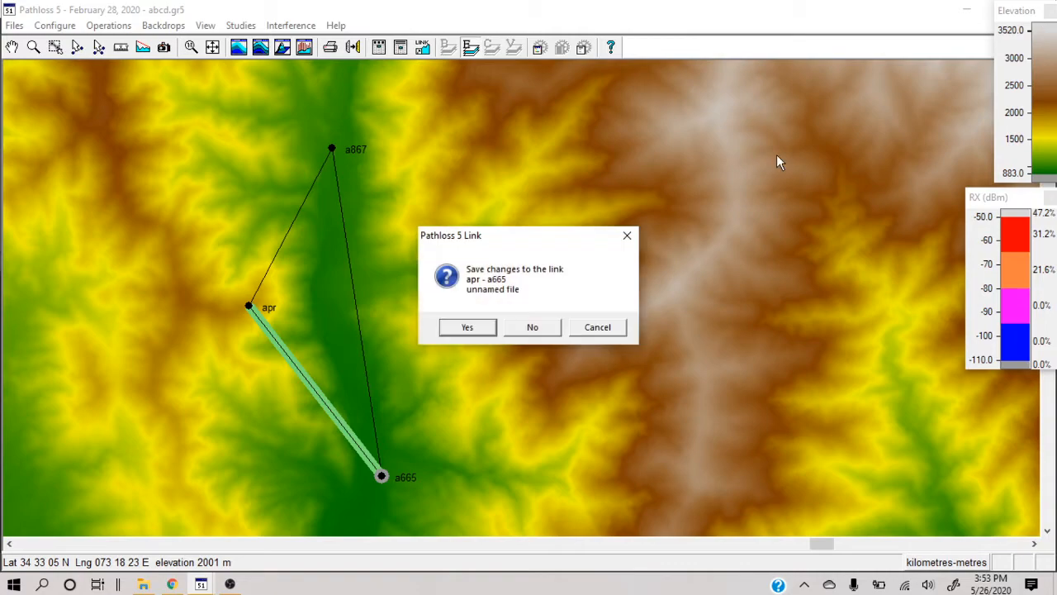
click(486, 333)
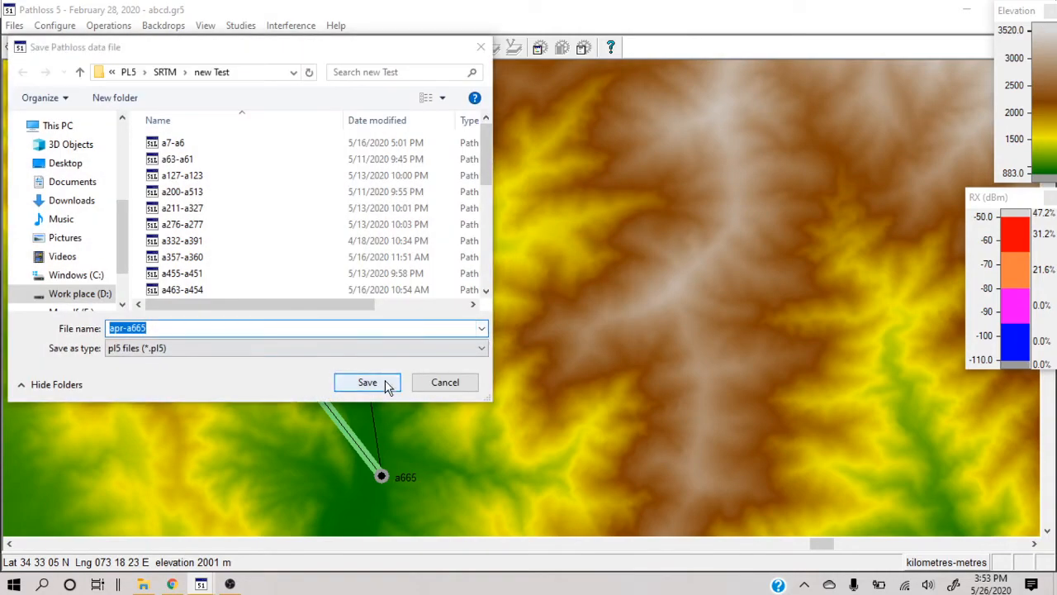
click(387, 382)
click(569, 299)
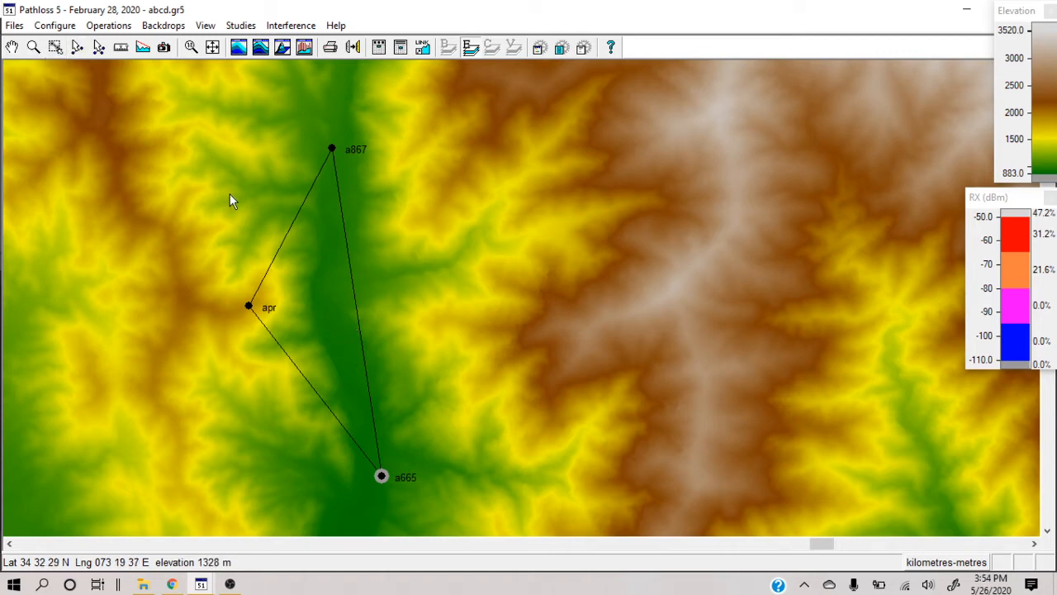
Create a single rectangular passive repeater from the a867–apr and apr–a665 links
click(289, 225)
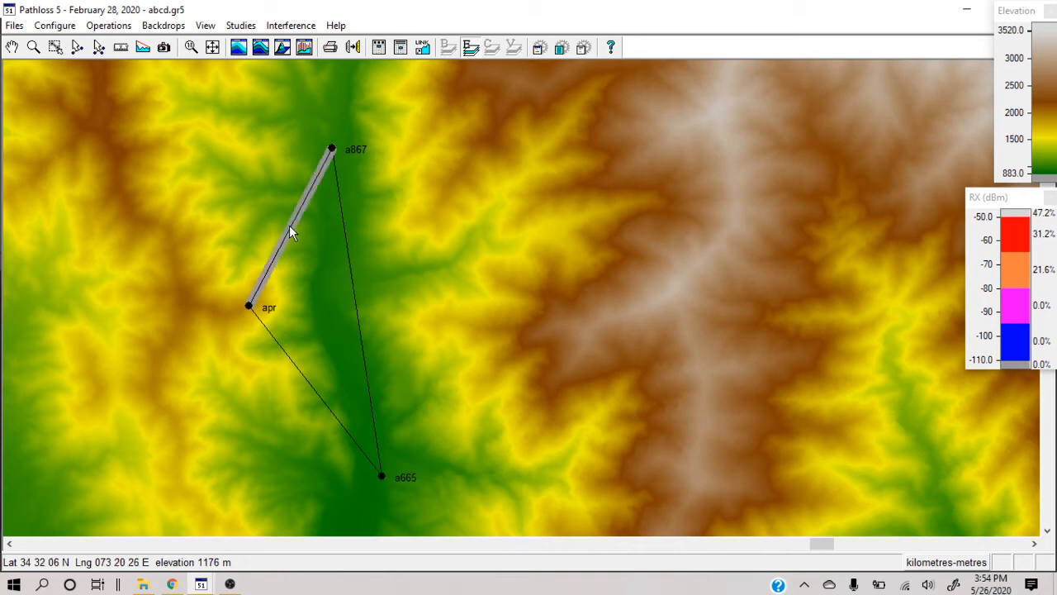
ctrl+click(286, 354)
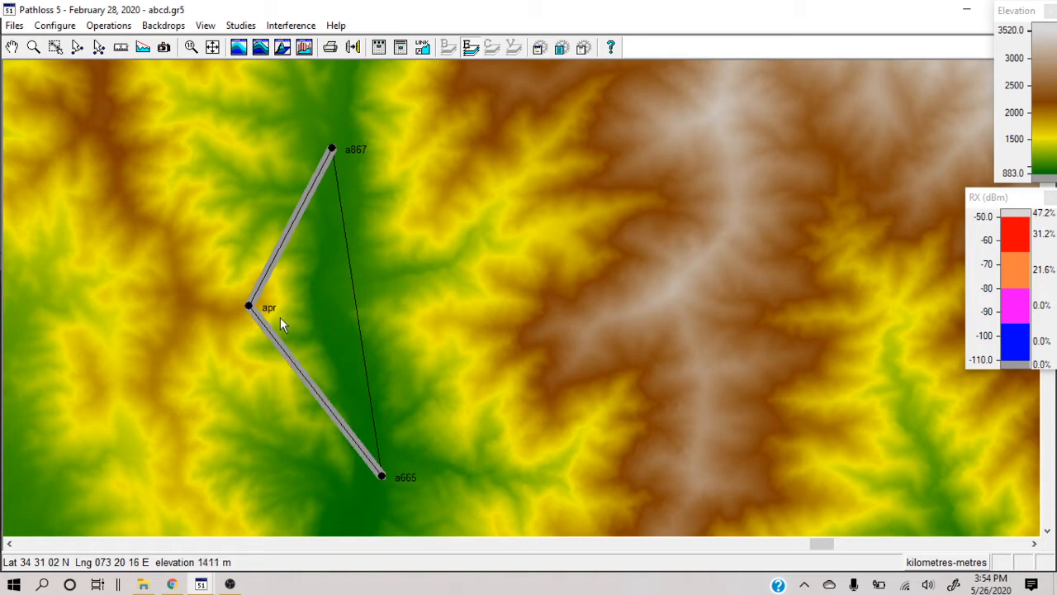
click(108, 25)
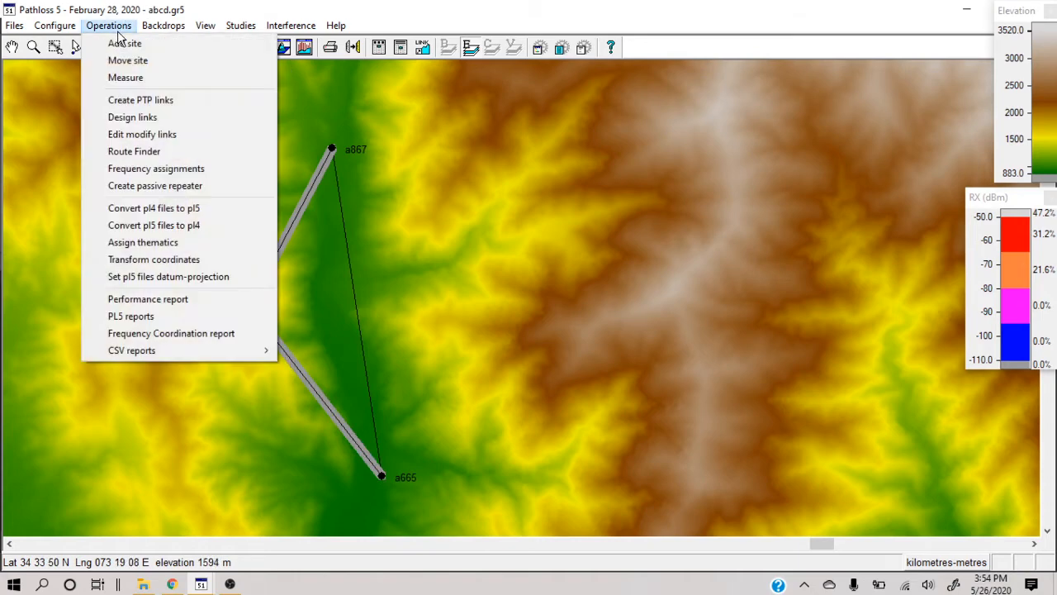
click(181, 185)
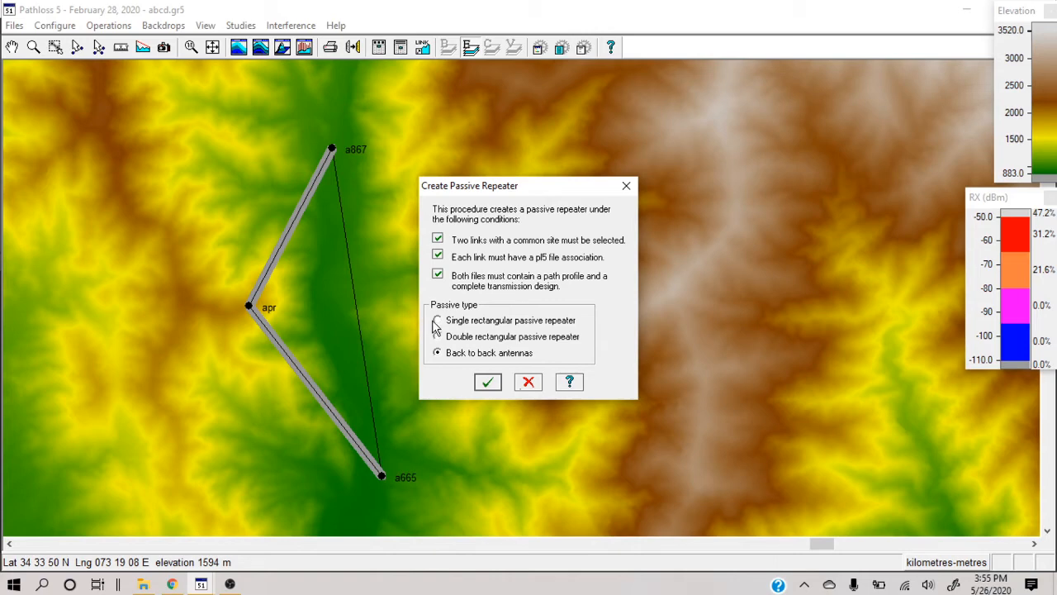
click(439, 321)
click(487, 385)
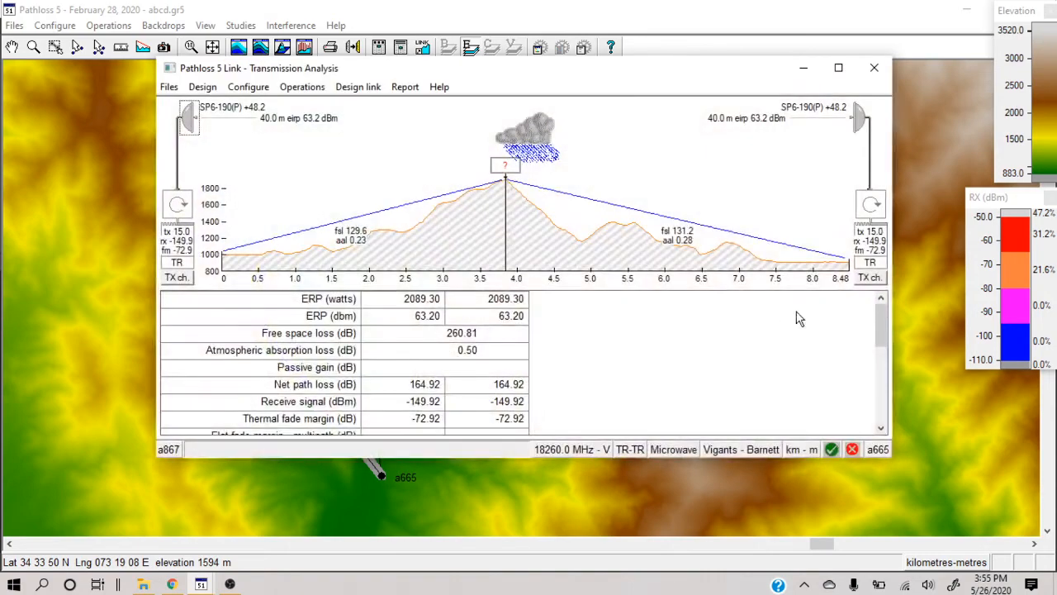
click(839, 67)
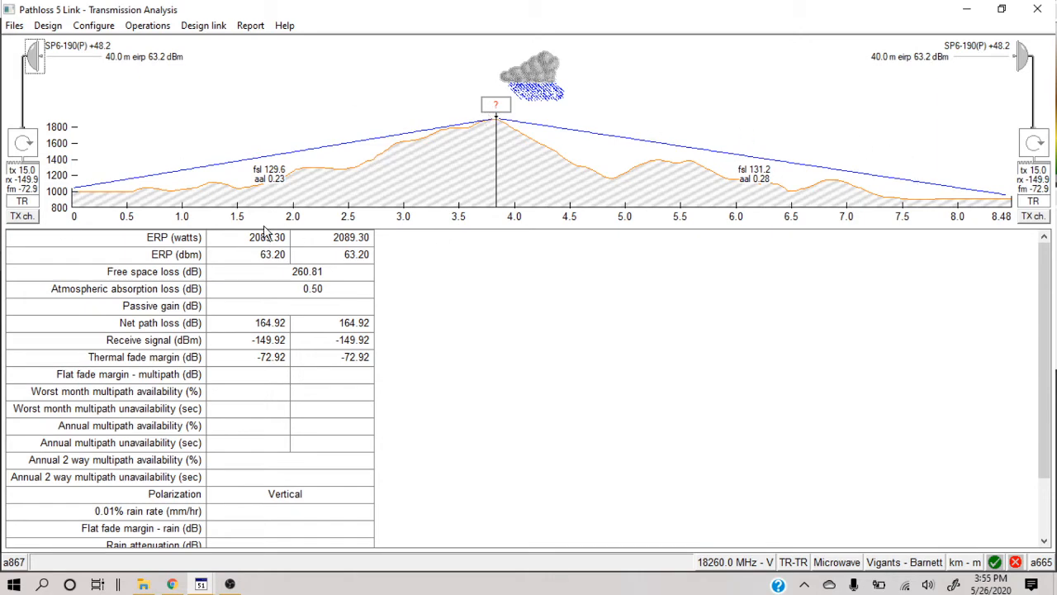
Review the TX channel assignments, radio data and antenna data of the a867–a665 passive repeater link
click(23, 217)
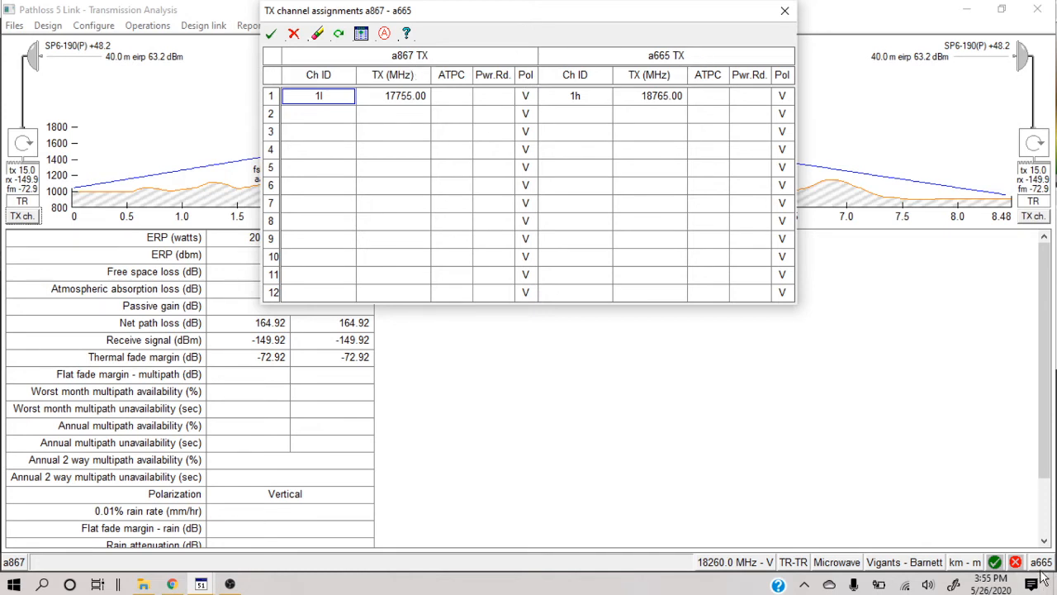
click(274, 36)
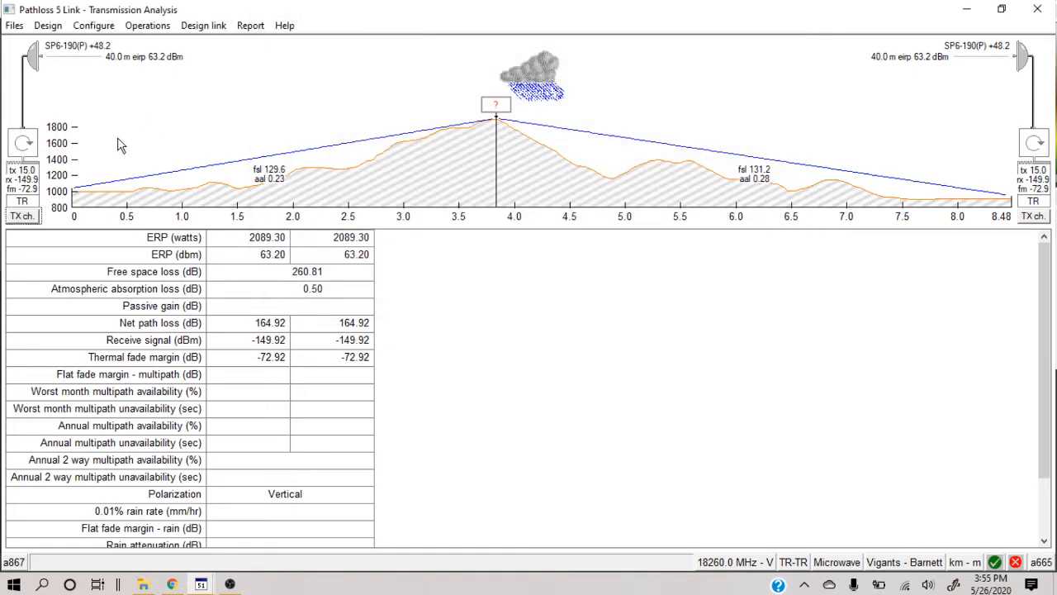
click(32, 190)
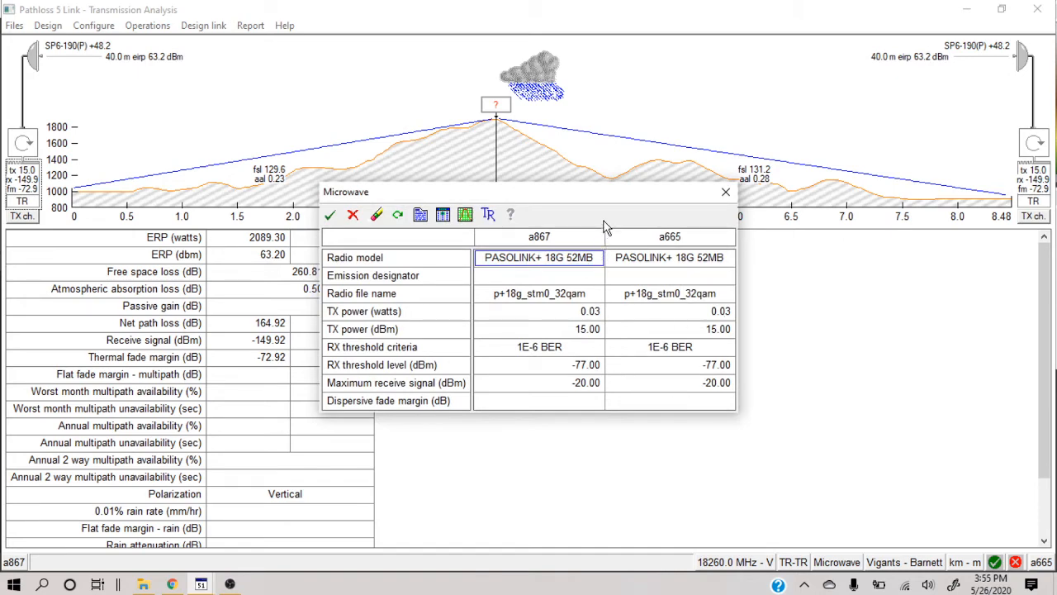
click(331, 217)
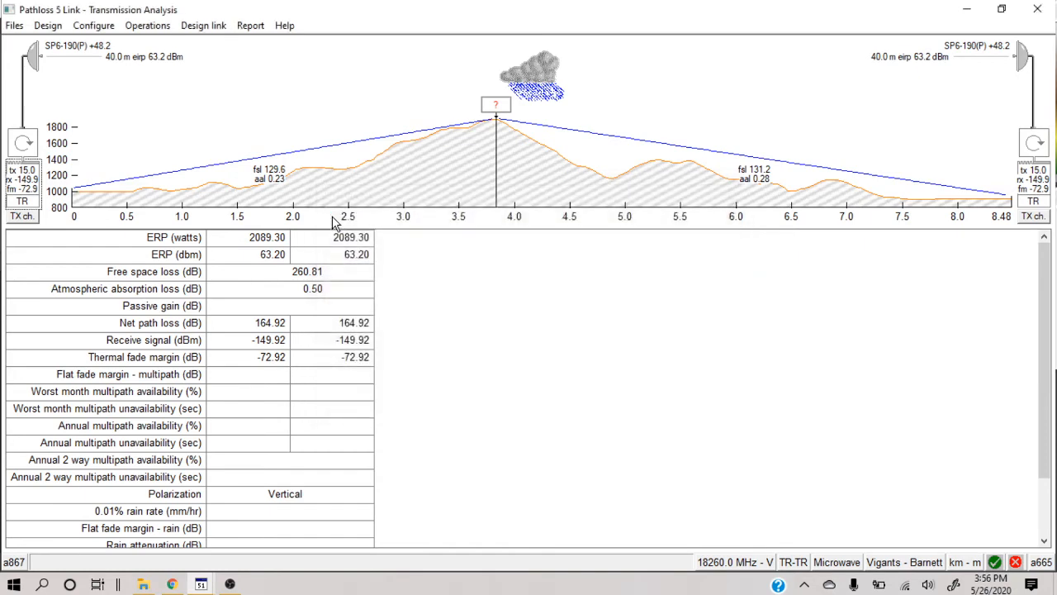
click(36, 66)
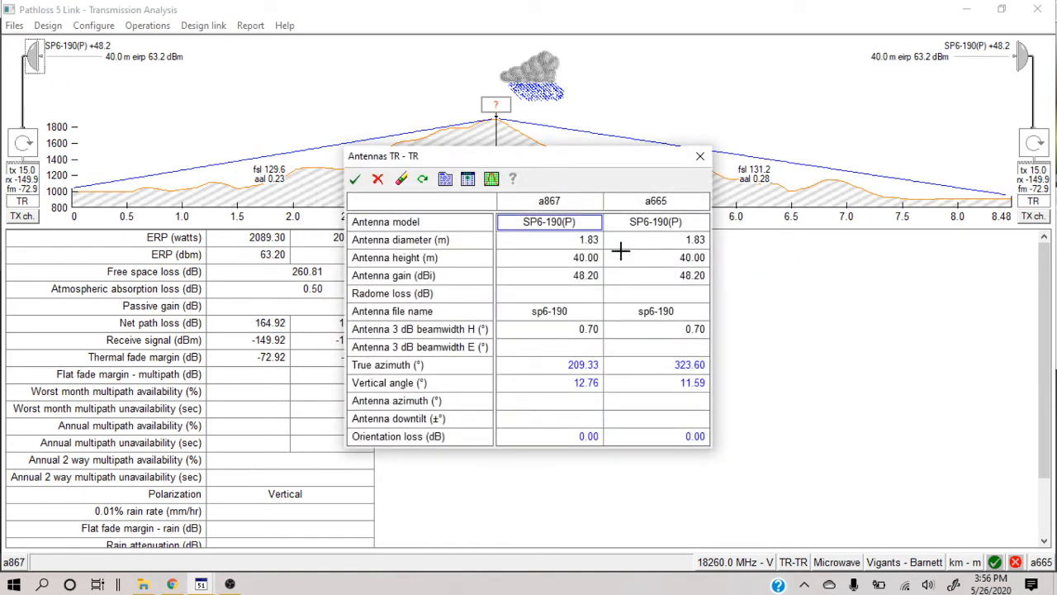
click(355, 179)
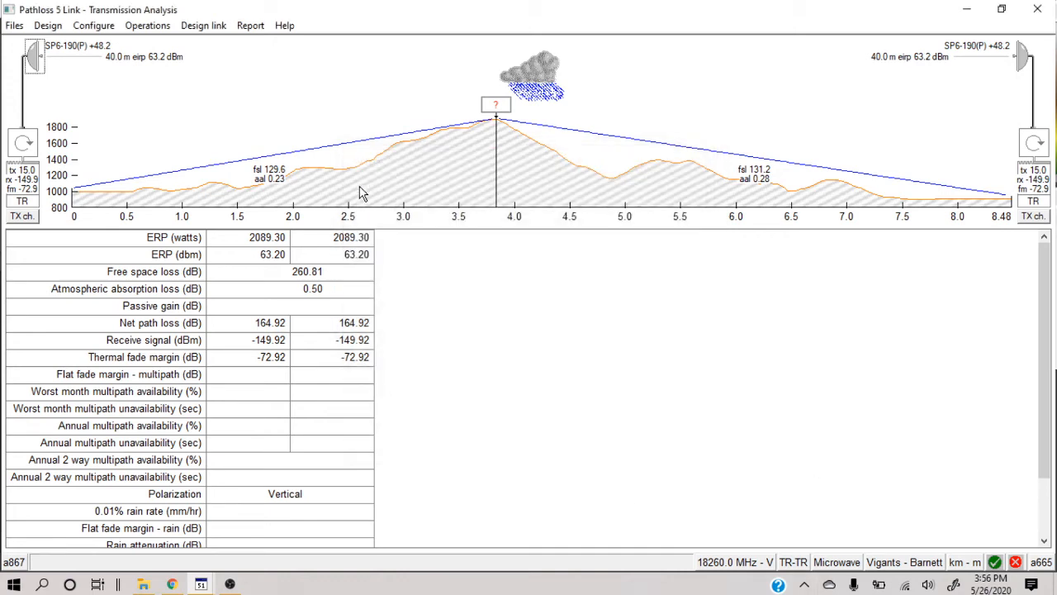
Set the center height of the single rectangular passive at the path's peak to 15 m
double_click(495, 107)
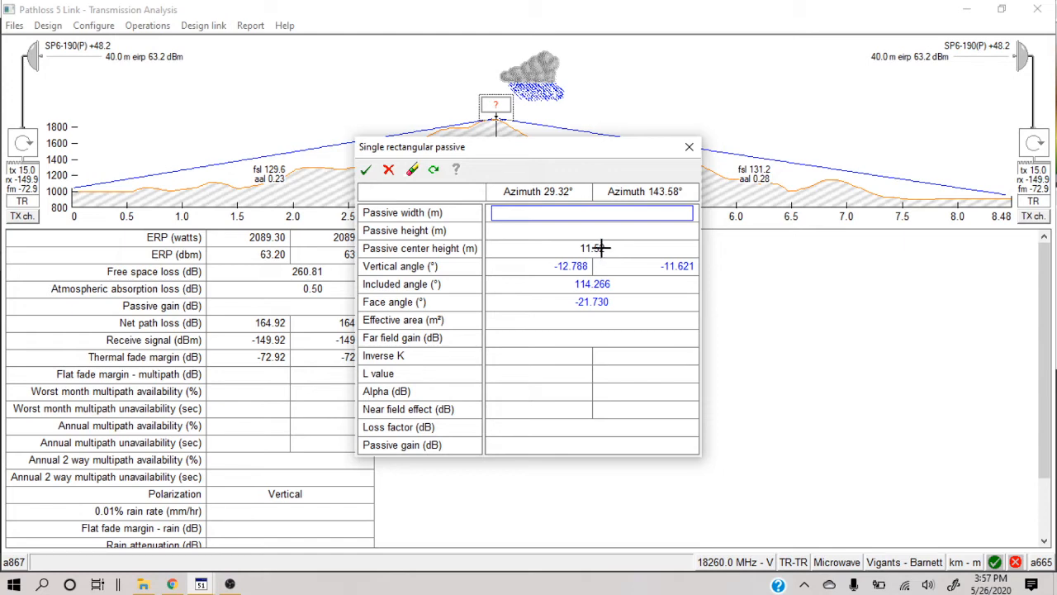
click(604, 247)
drag(603, 246, 453, 241)
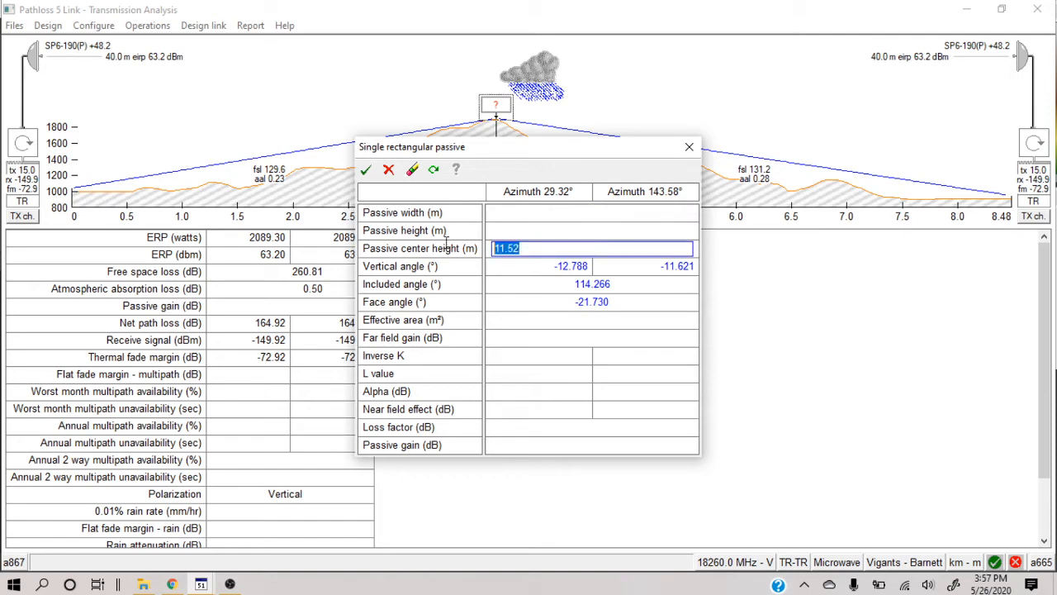
text(10)
key(Return)
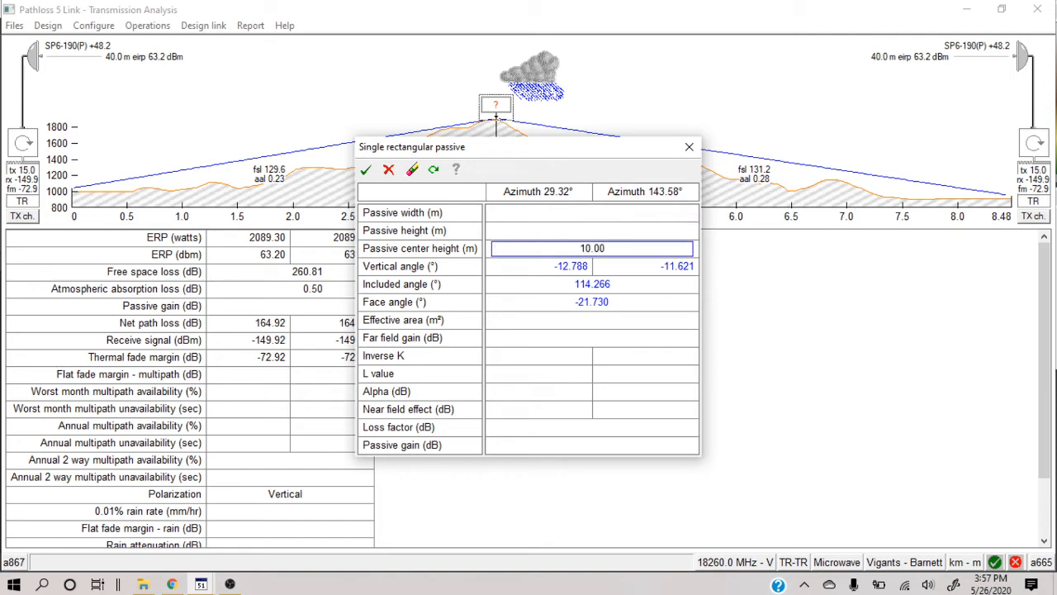
click(604, 248)
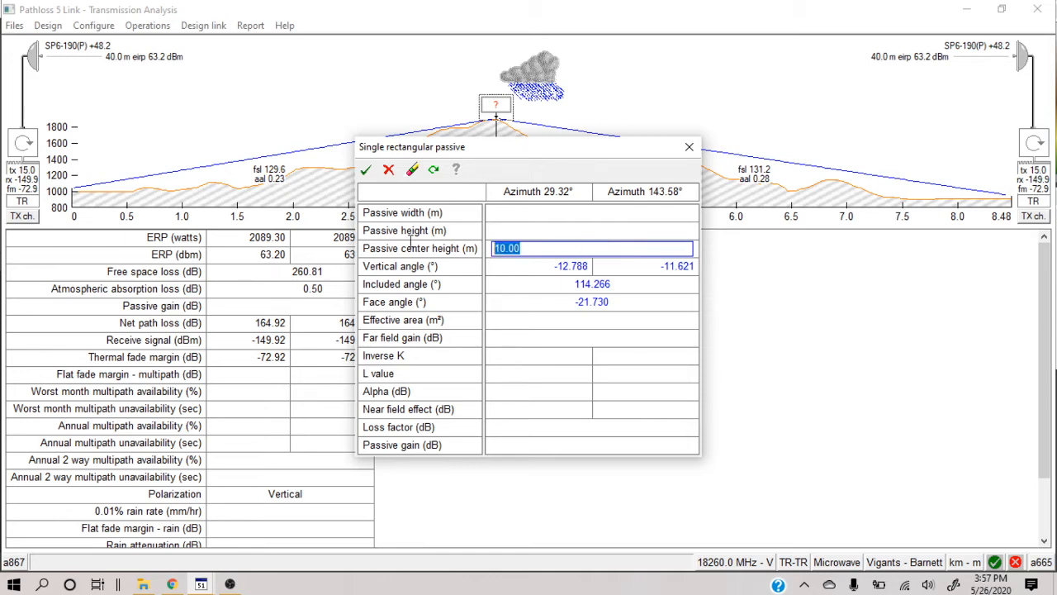
text(15)
key(Return)
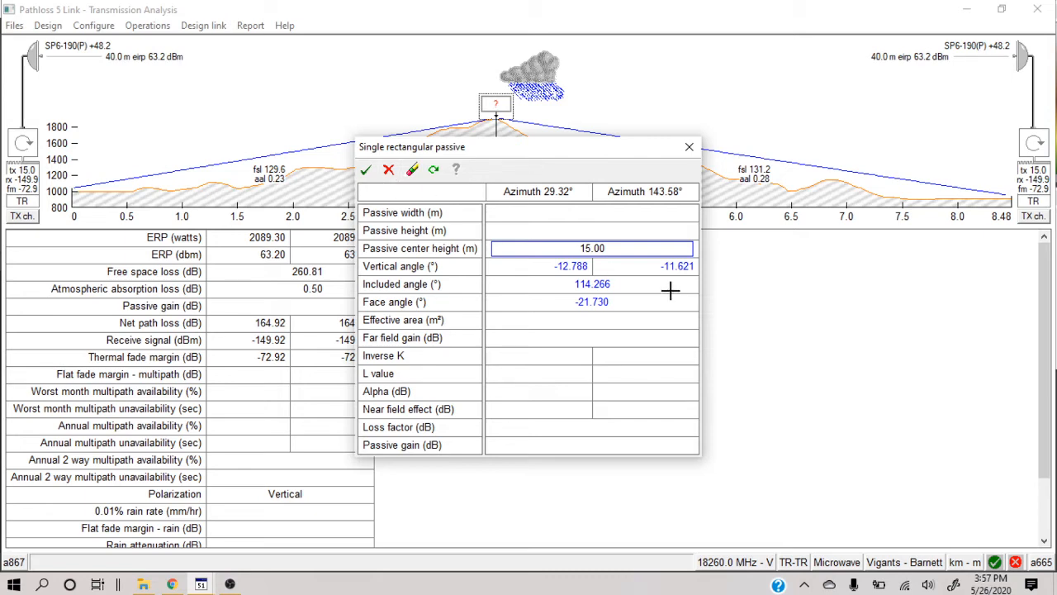
Try a passive width of 4 m and a passive height of 2 m
click(614, 215)
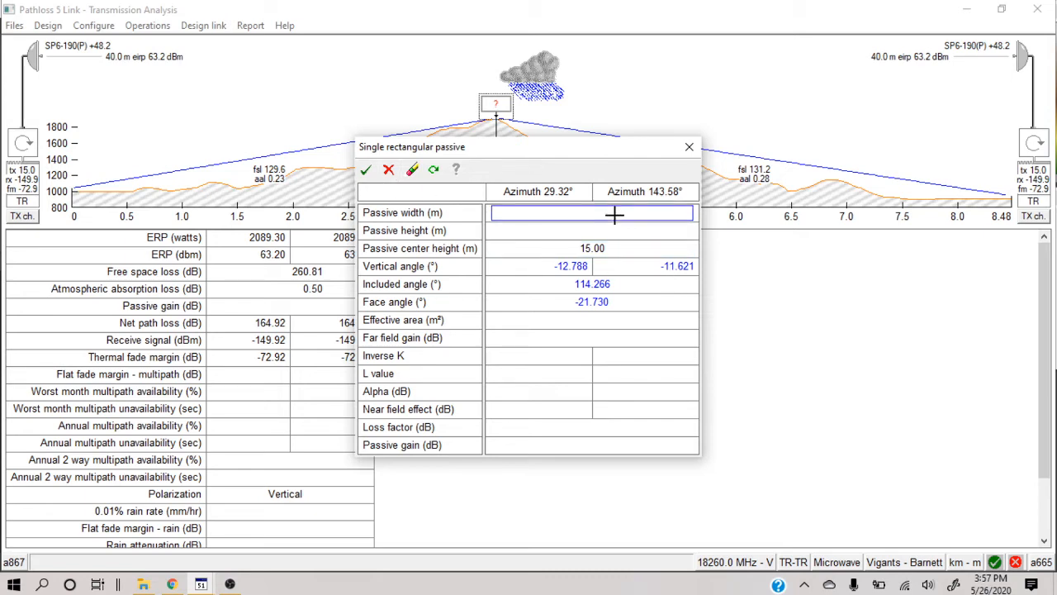
text(4)
key(Return)
key(Down)
text(2)
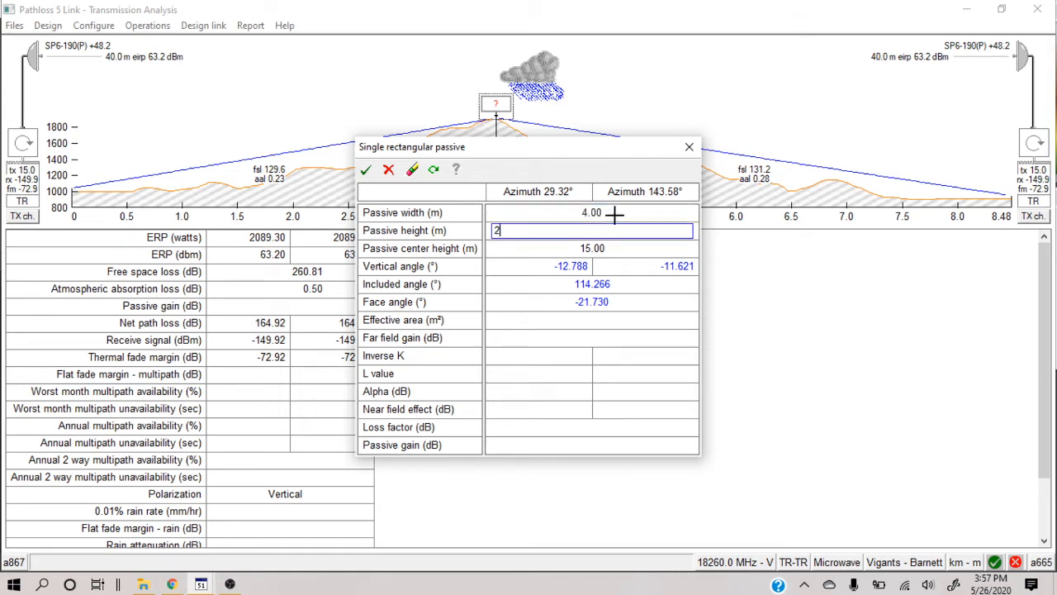
key(Return)
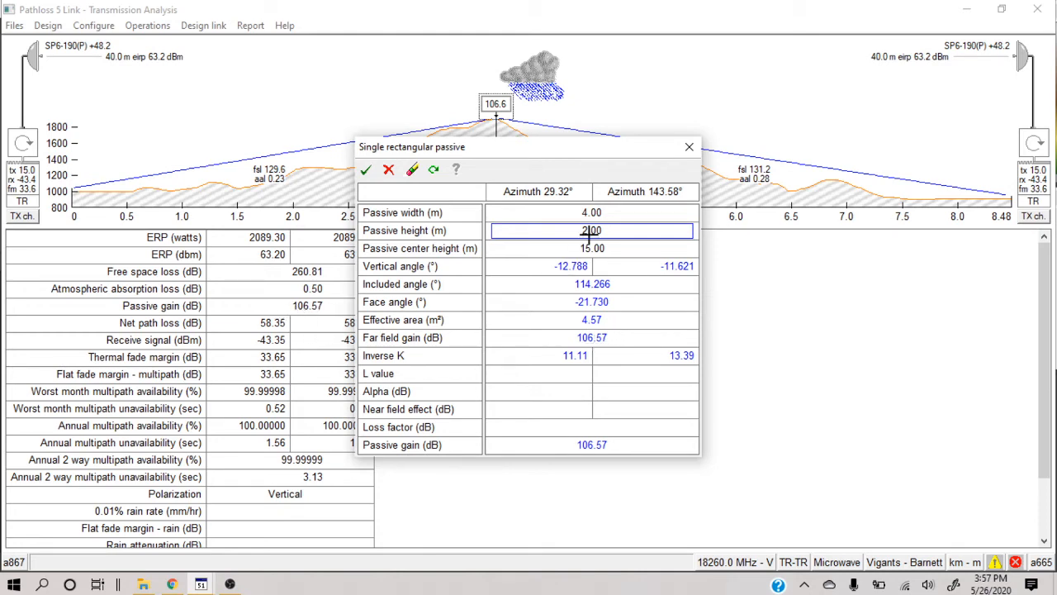
Set the passive height to 4 m and the passive width to 8 m, and apply the passive's dimensions
drag(590, 234, 440, 236)
text(4)
key(Return)
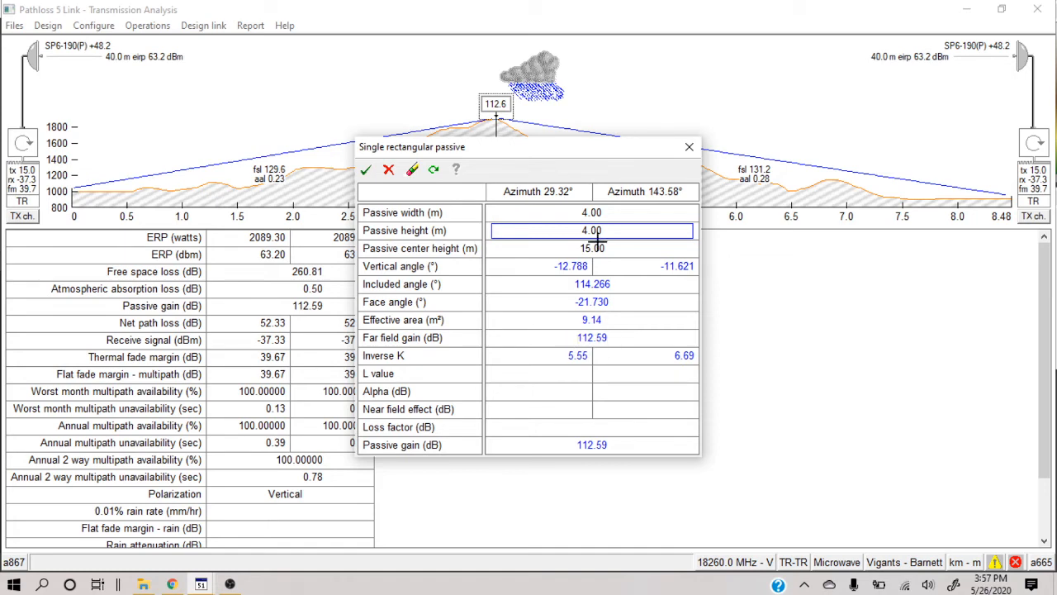
click(602, 212)
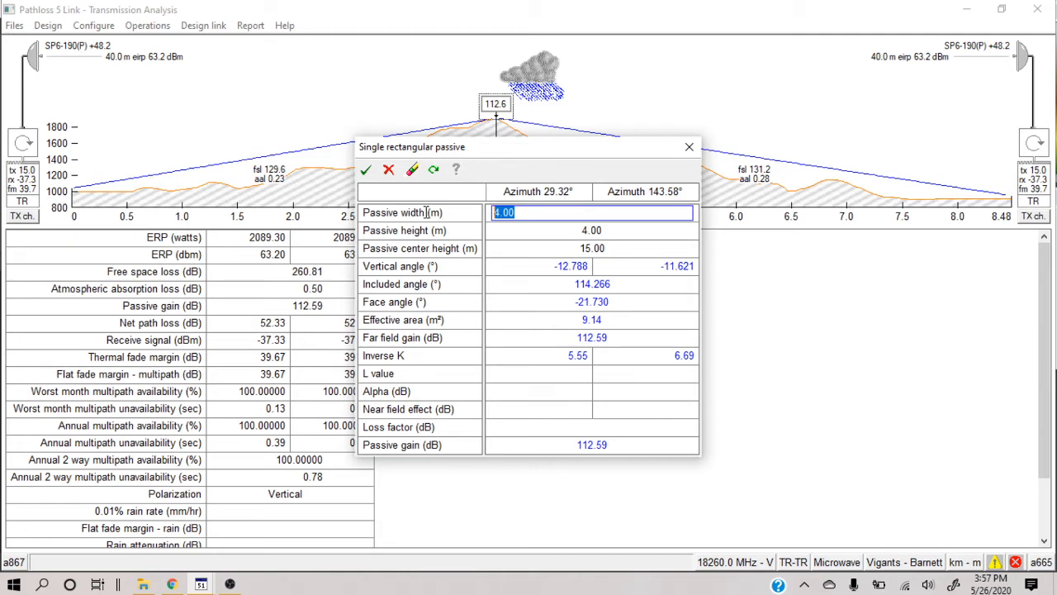
text(8)
key(Return)
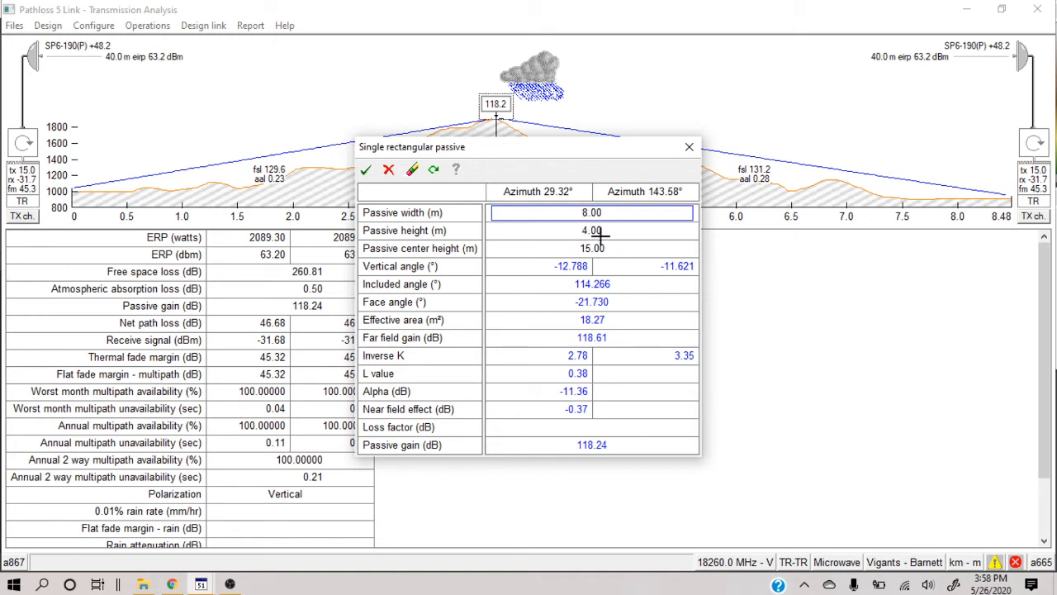
click(366, 169)
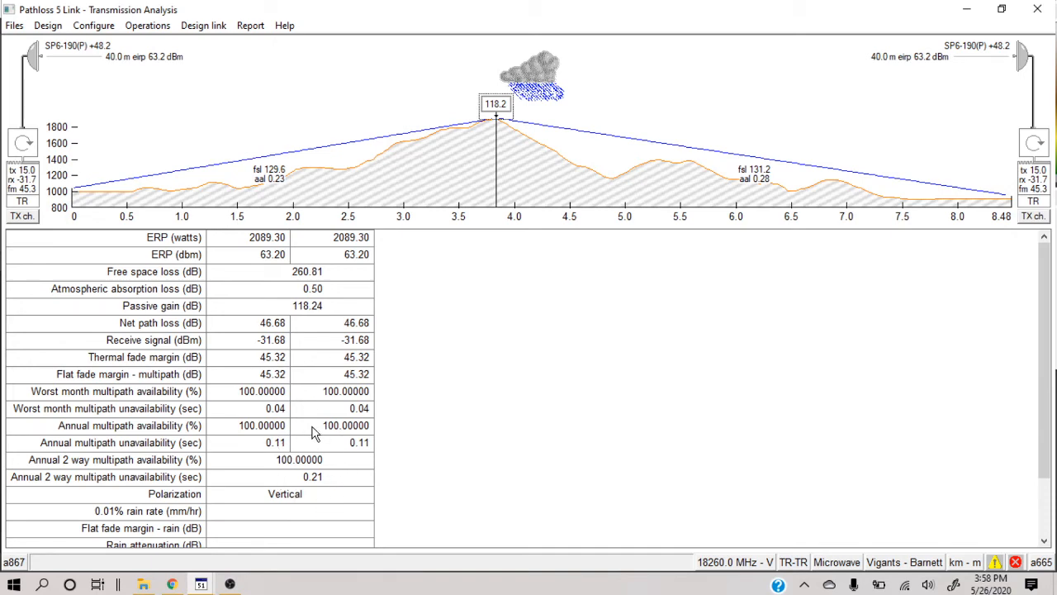
Load the ITU837-3 and ITU837-5 rain rates and the rain region for the a867–a665 link and apply the rain settings
click(541, 74)
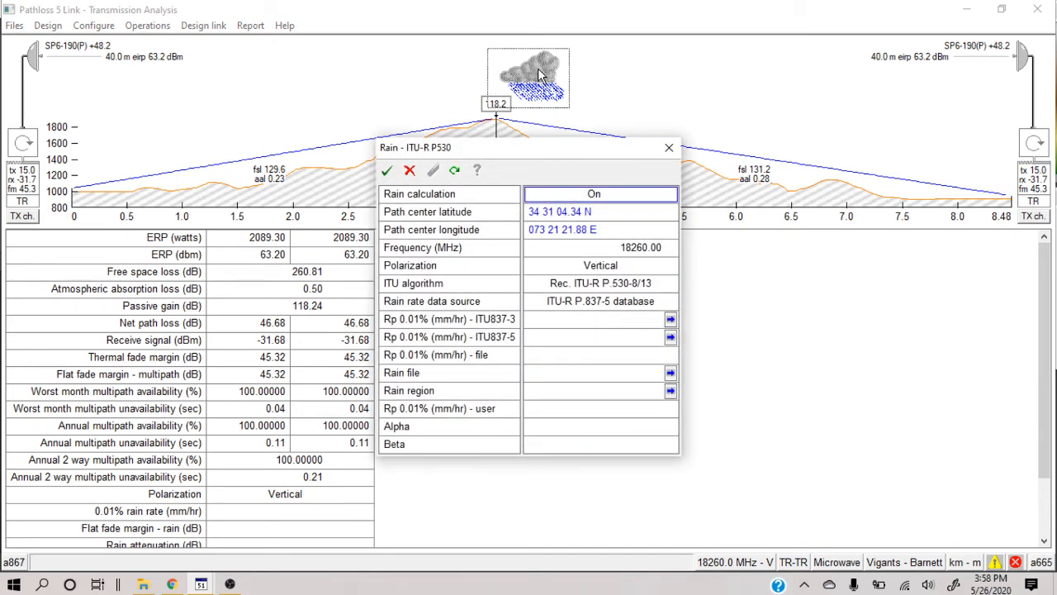
click(670, 320)
click(670, 337)
click(670, 390)
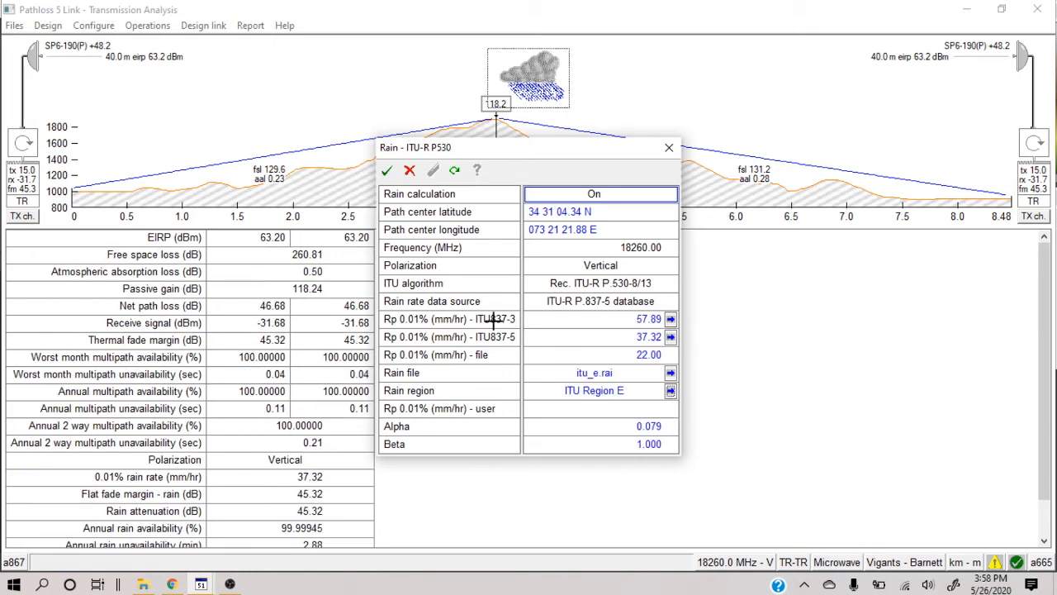
click(386, 170)
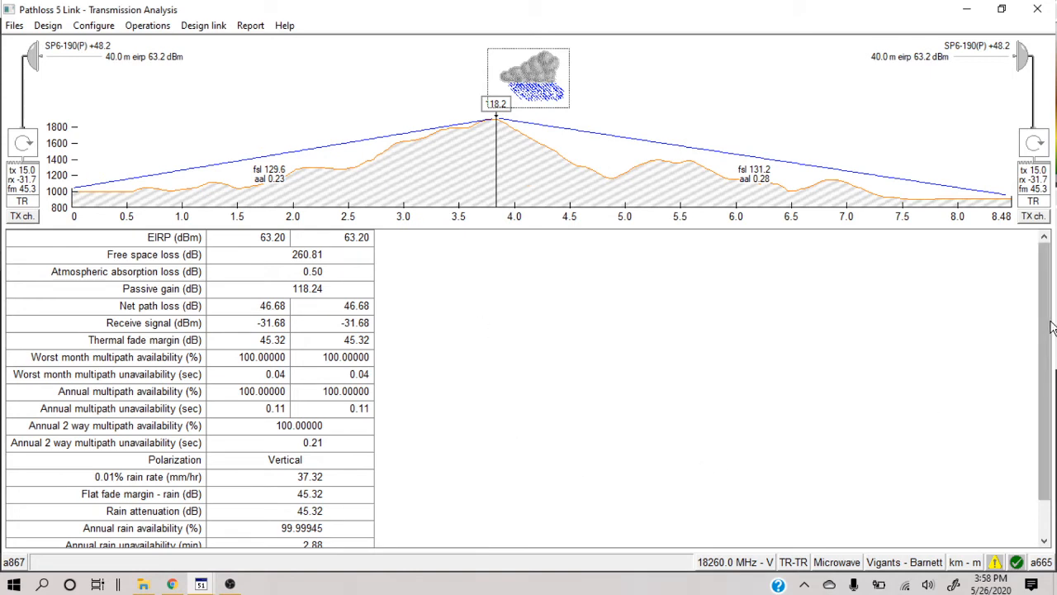
Examine the a867–a665 link's transmission results, including rain and multipath availability, and its design warnings
drag(1051, 328, 1054, 425)
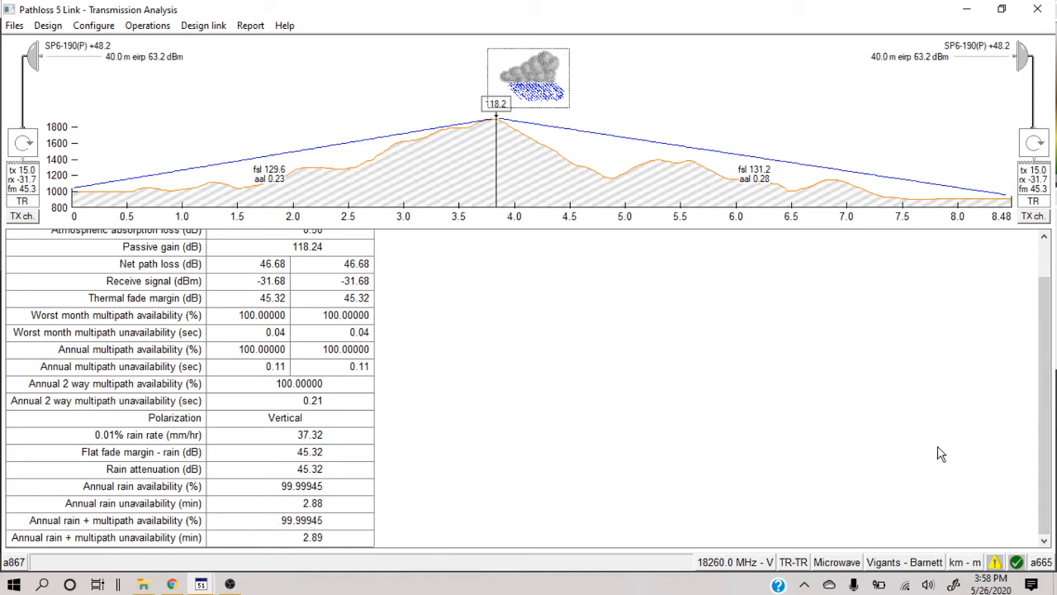
drag(1051, 443, 1054, 389)
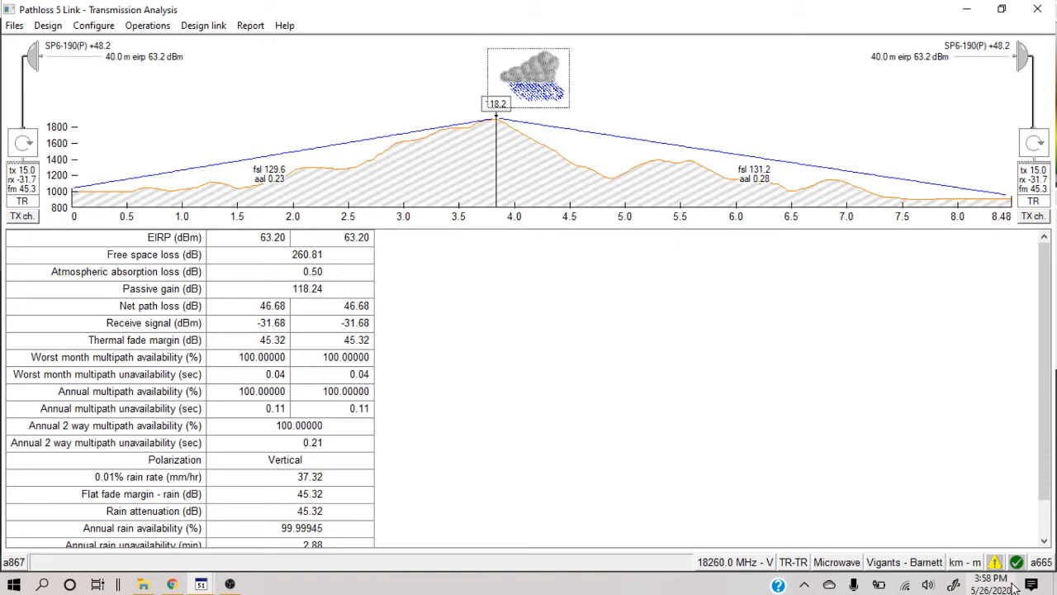
click(996, 563)
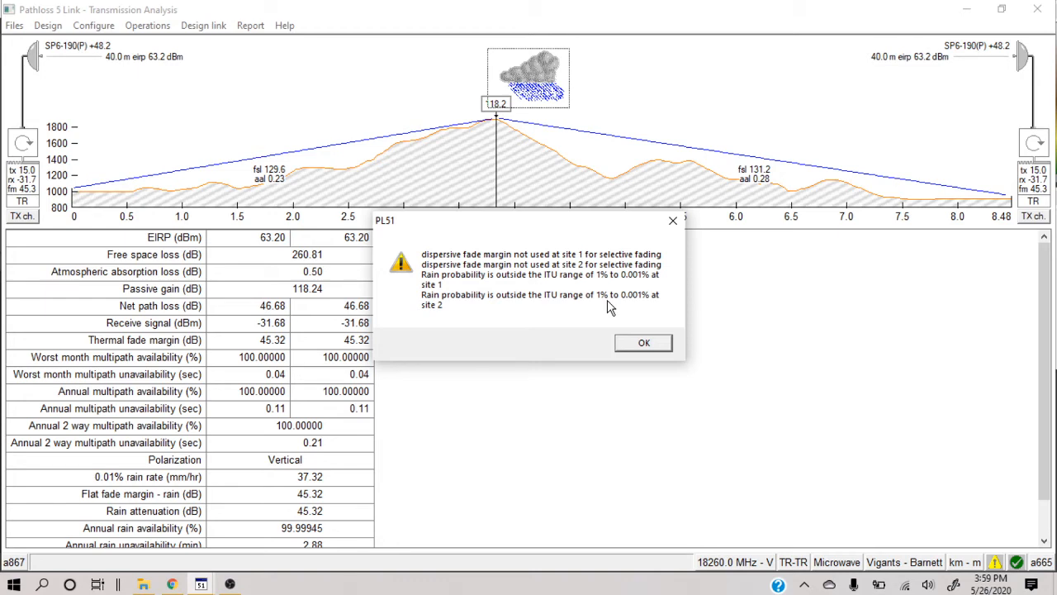
Set the single rectangular passive's width to 4 m and height to 2 m, and apply the dimensions
click(643, 345)
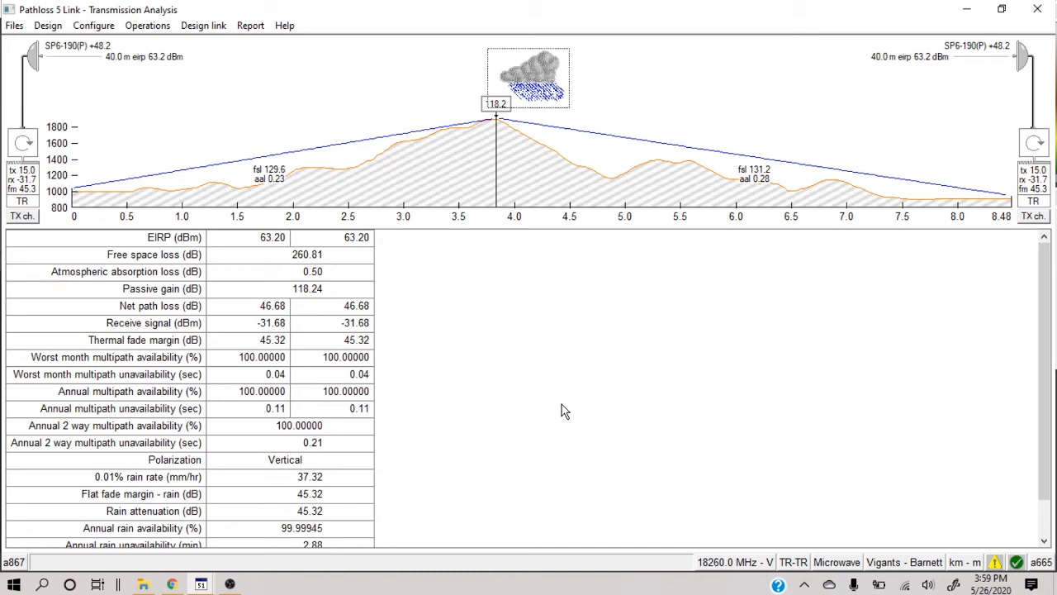
double_click(495, 104)
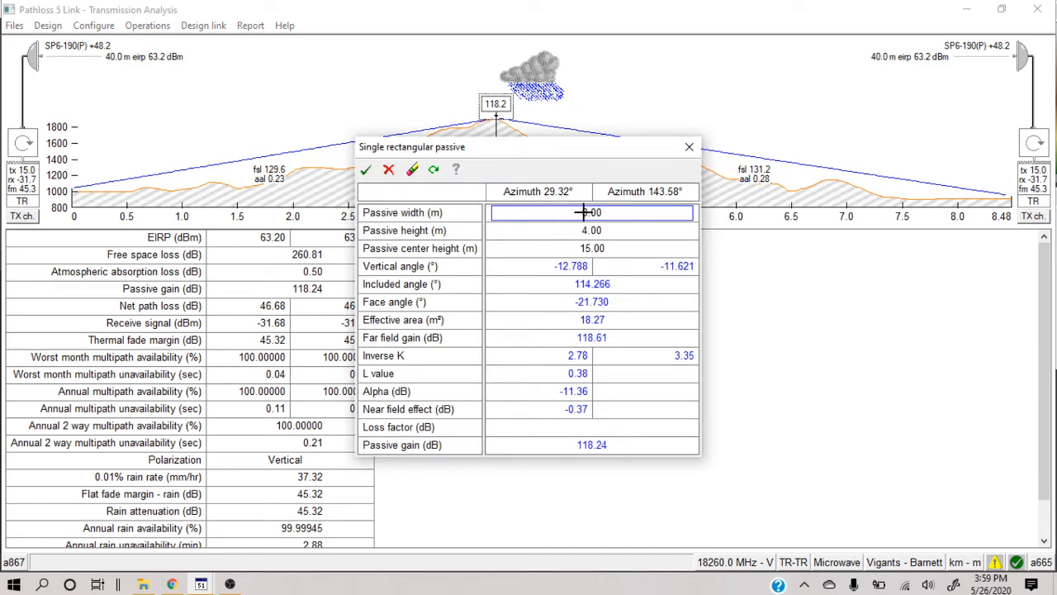
drag(584, 212, 429, 214)
text(4)
key(Return)
key(Down)
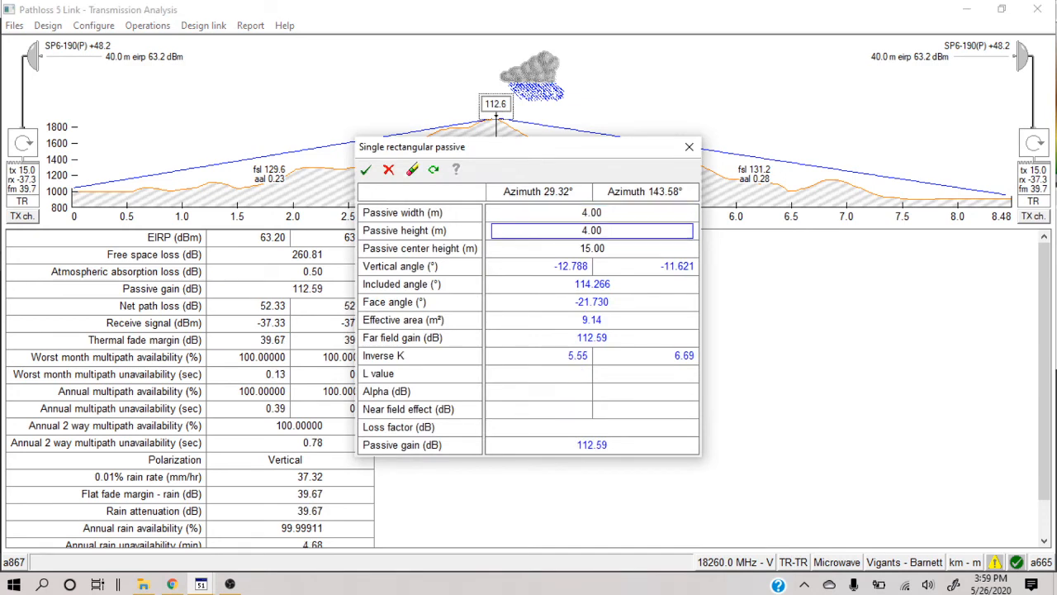
text(2)
key(Return)
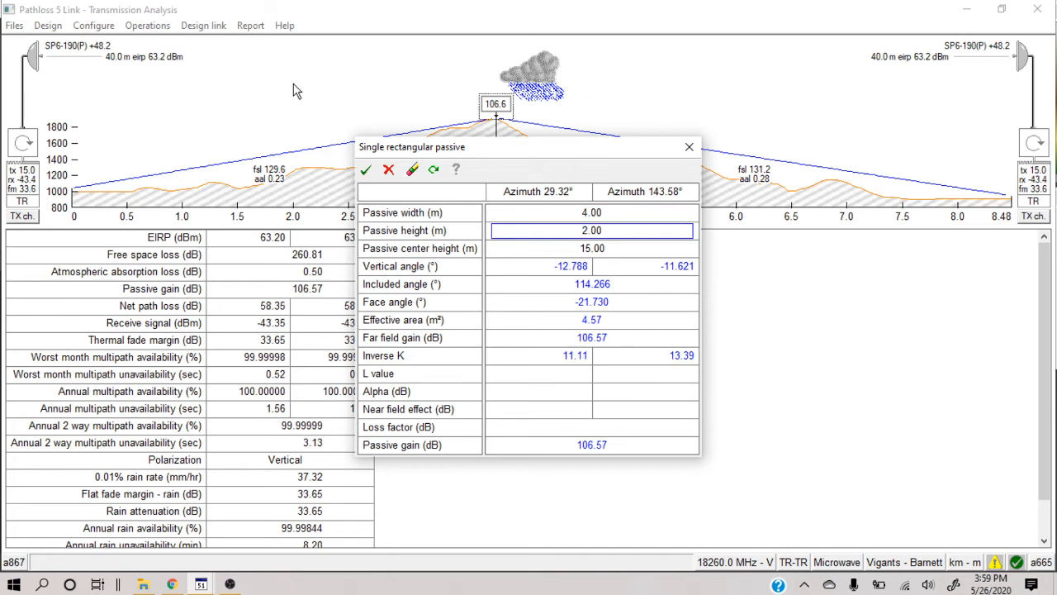
click(365, 169)
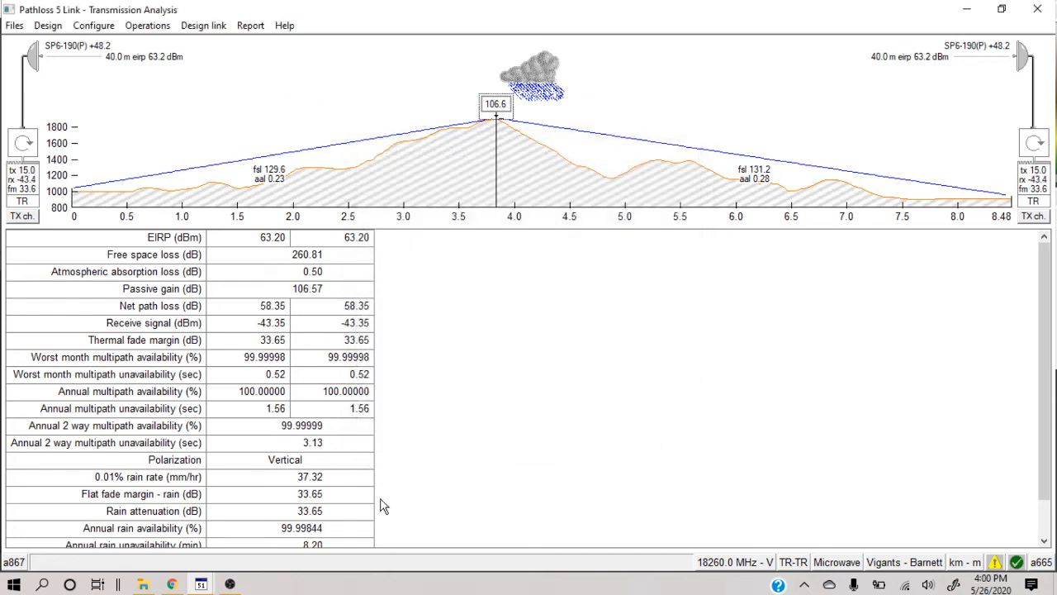
Check the design warnings for the resized reflector, and close the a867–a665 link without saving its changes
click(997, 564)
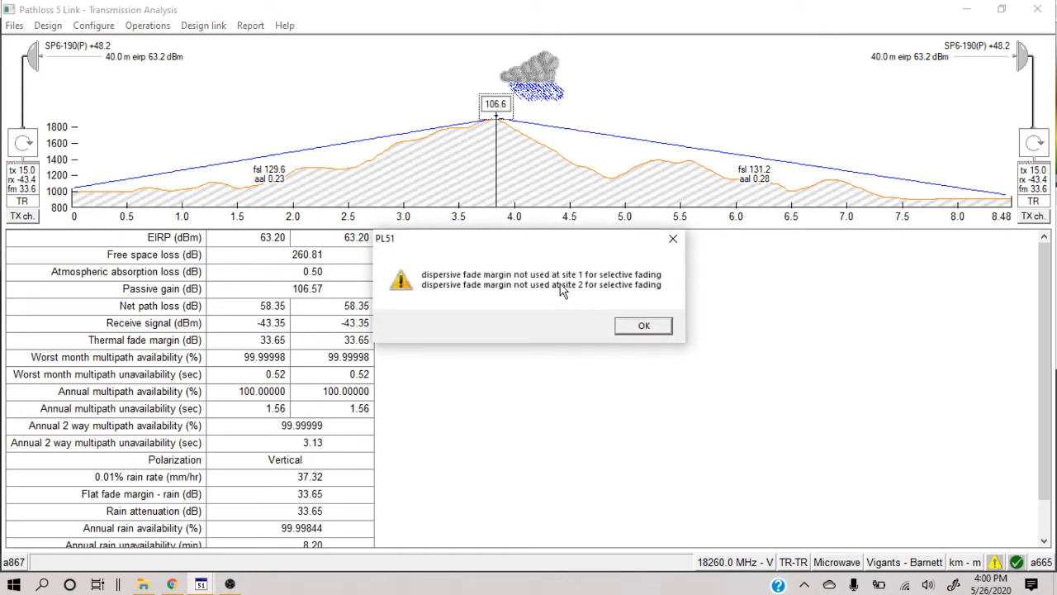
click(643, 326)
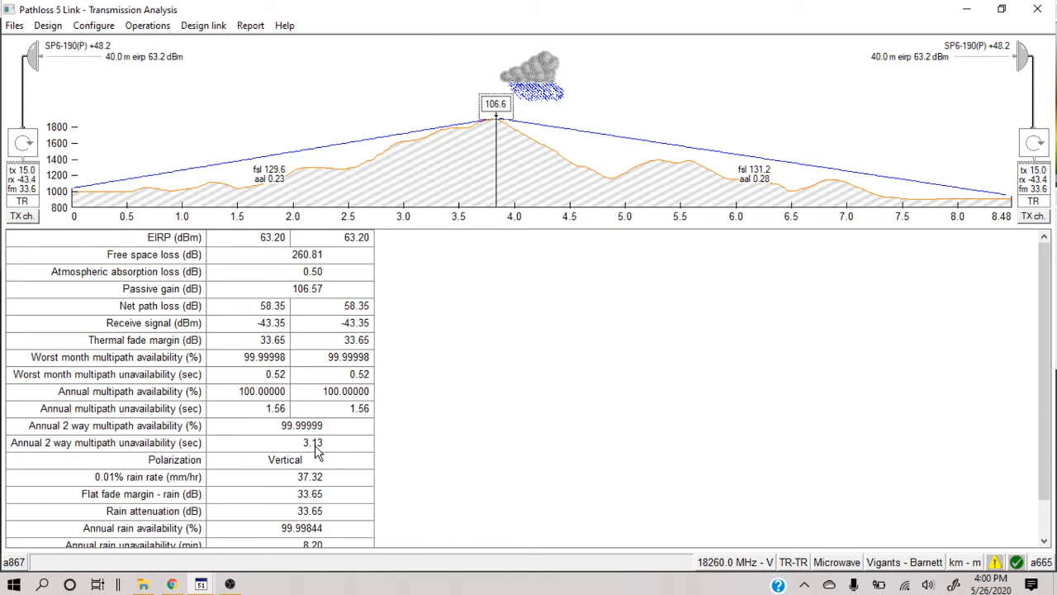
click(1038, 9)
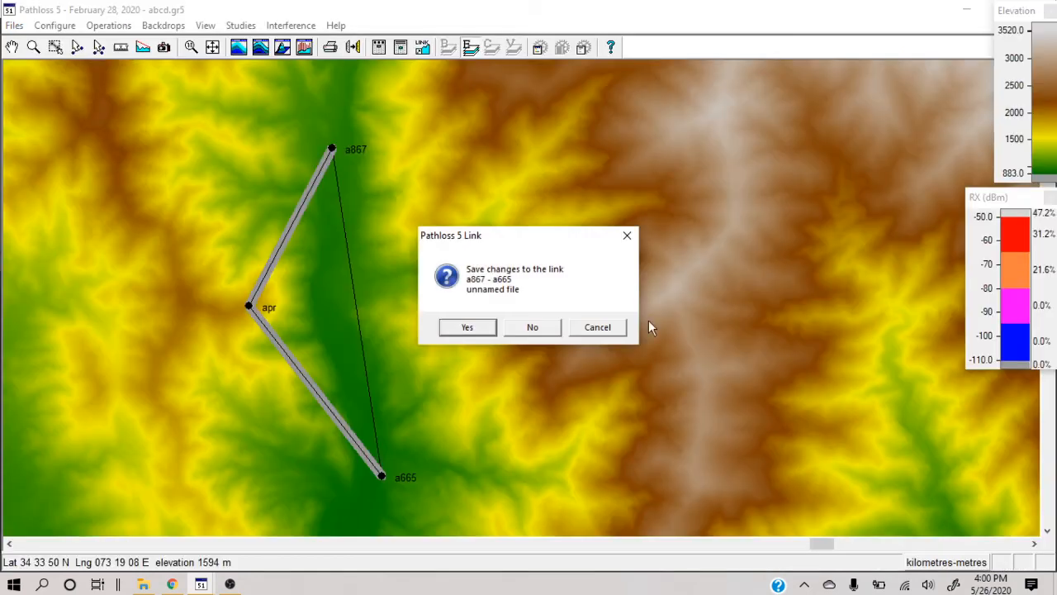
click(534, 330)
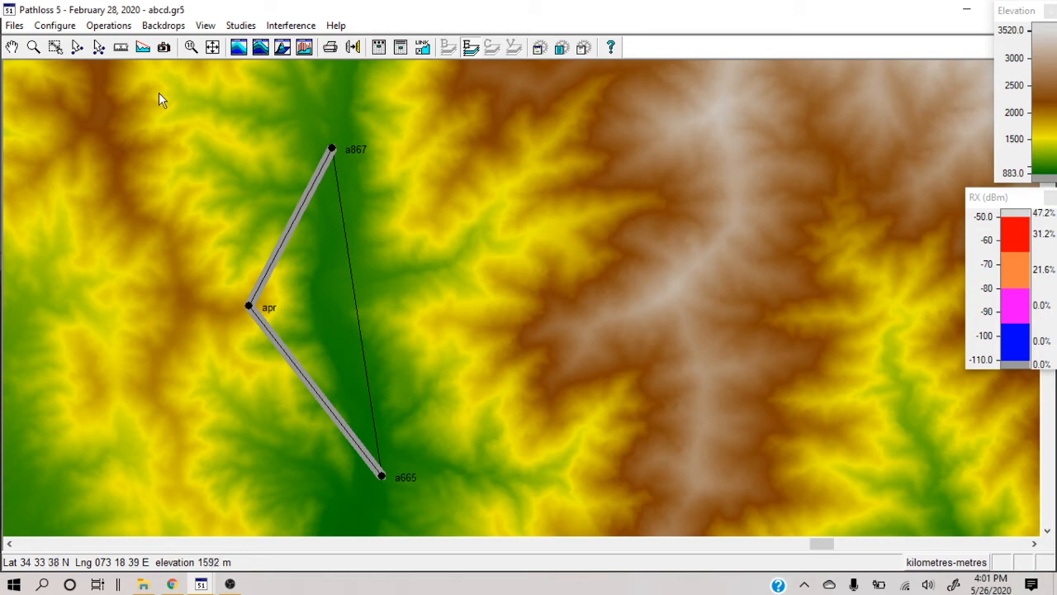
Create a back-to-back antenna passive repeater from the two links meeting at apr, and review its antenna parameters
click(109, 25)
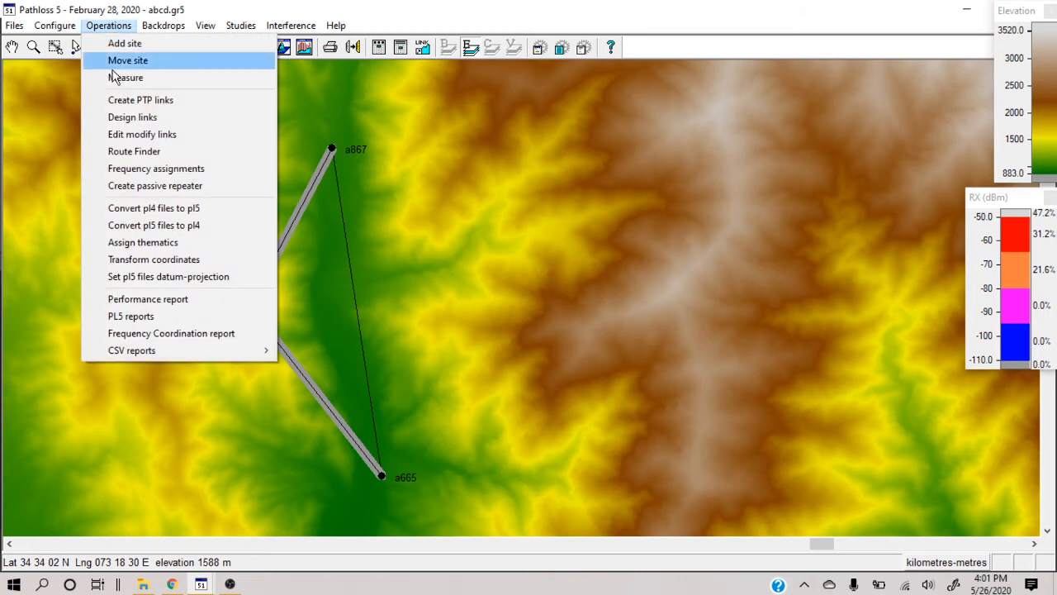
click(156, 185)
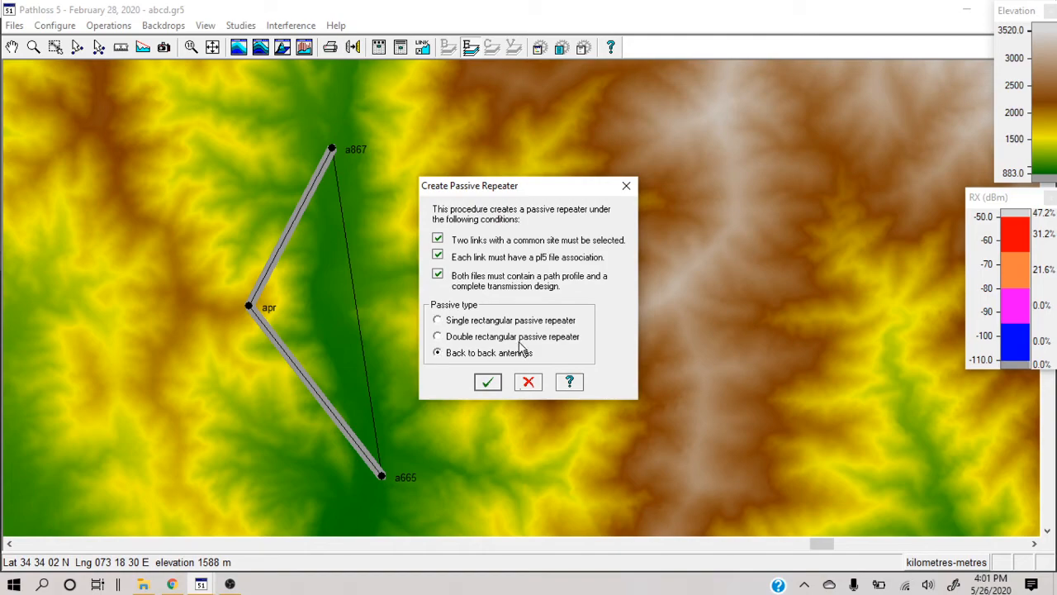
click(494, 384)
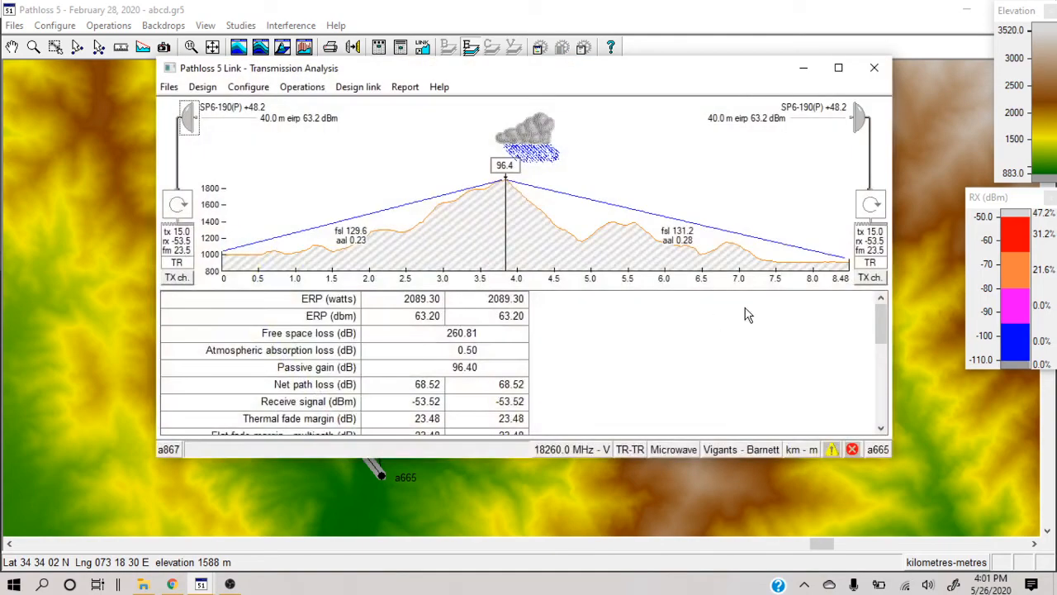
click(839, 68)
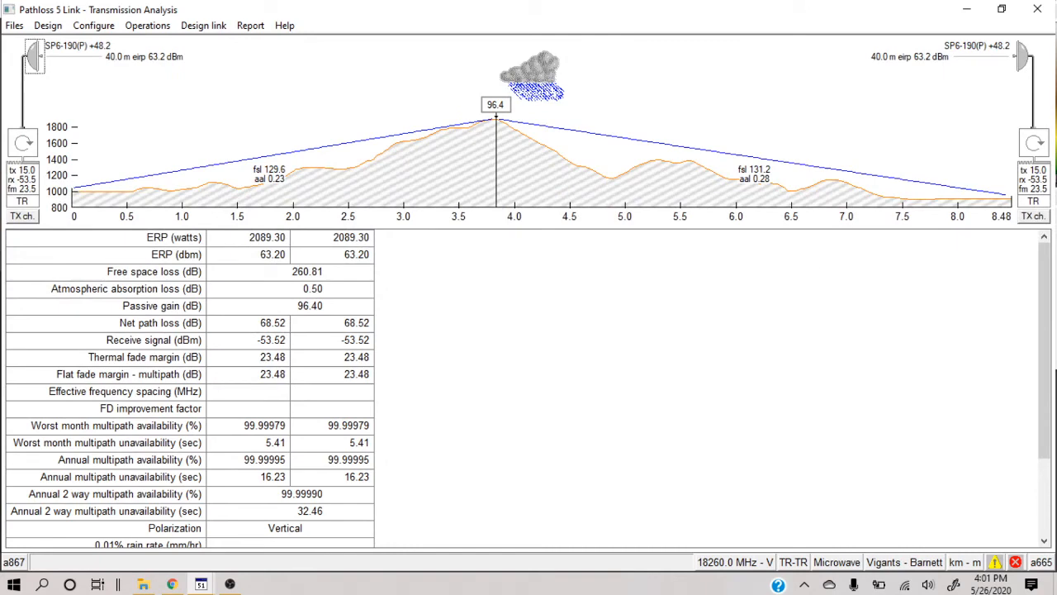
mouse_move(1049, 307)
mouse_down()
mouse_move(1055, 369)
mouse_move(1056, 308)
mouse_up()
double_click(497, 105)
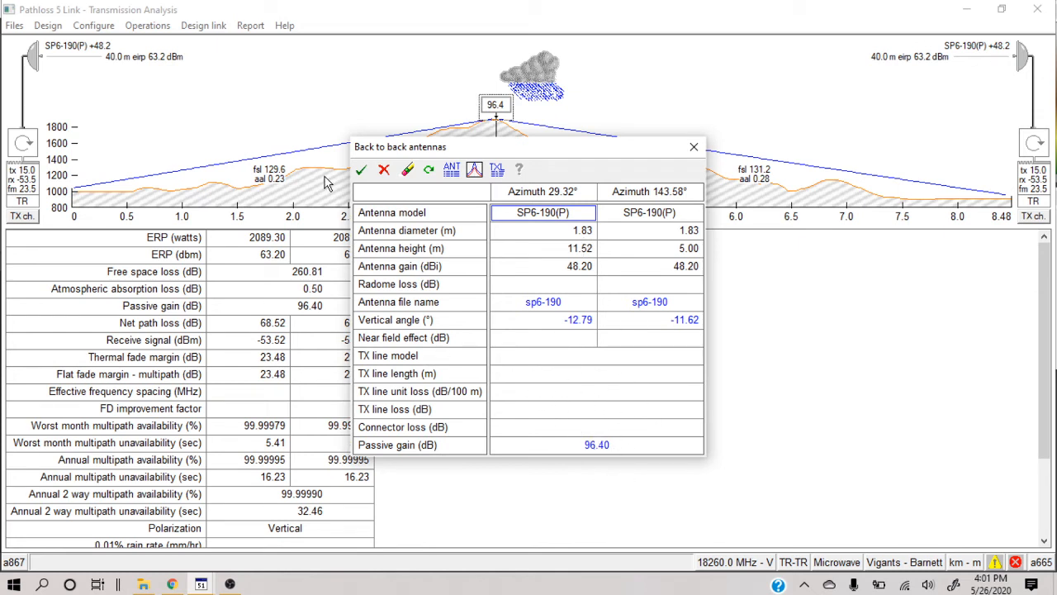
click(361, 170)
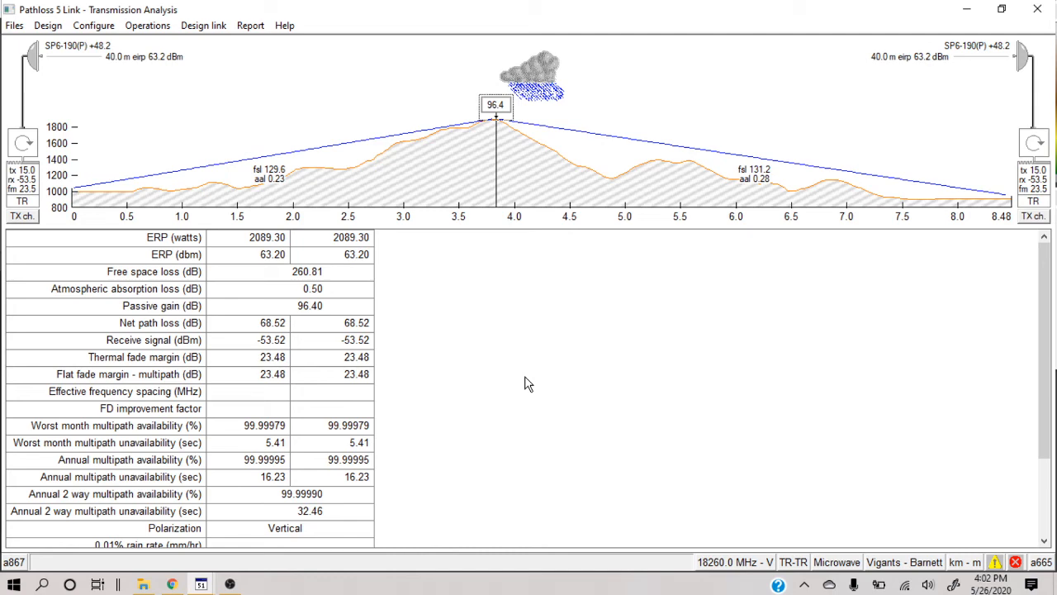
Load the ITU837-3 and ITU837-5 rain rates and the rain region for the back-to-back antenna link, and apply them
double_click(544, 74)
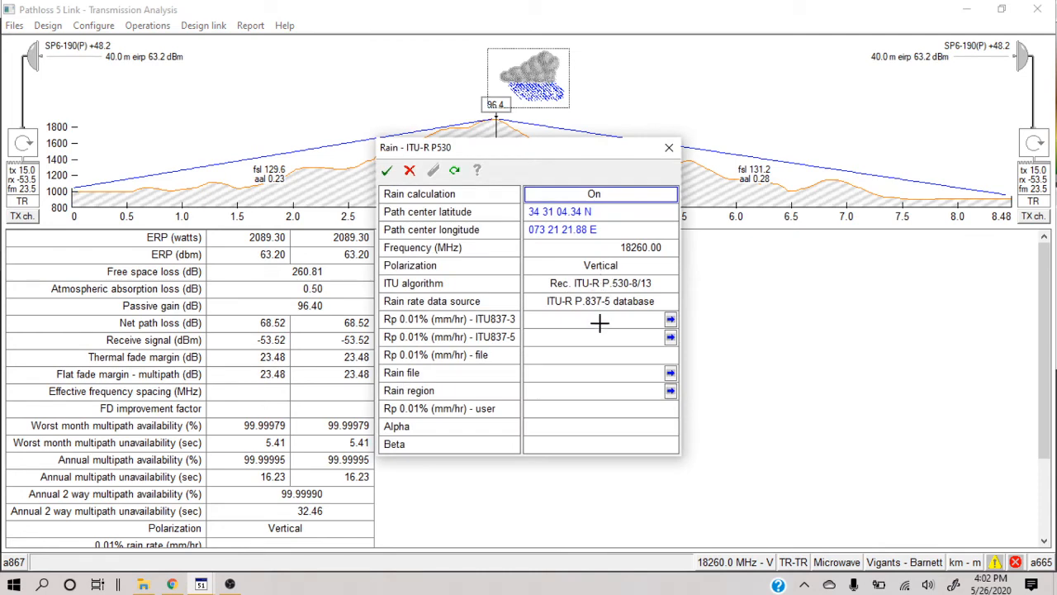
click(670, 320)
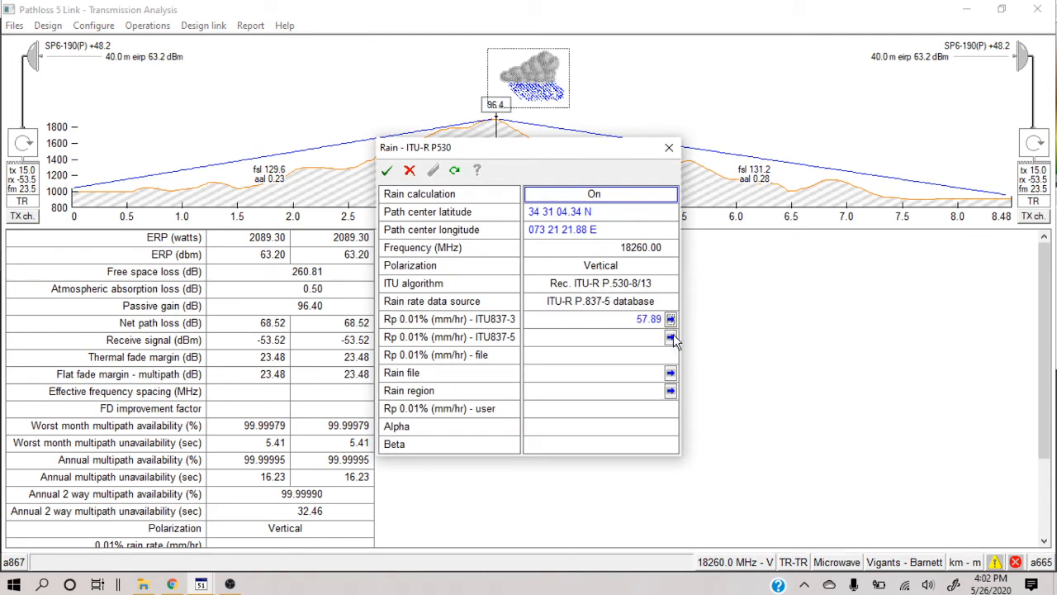
click(671, 336)
click(671, 388)
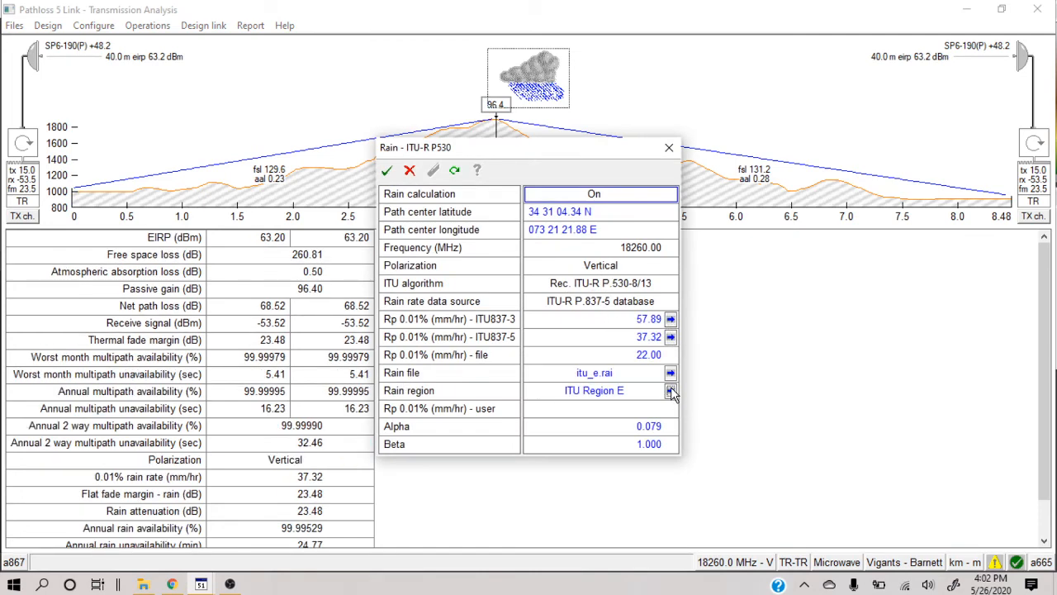
click(390, 173)
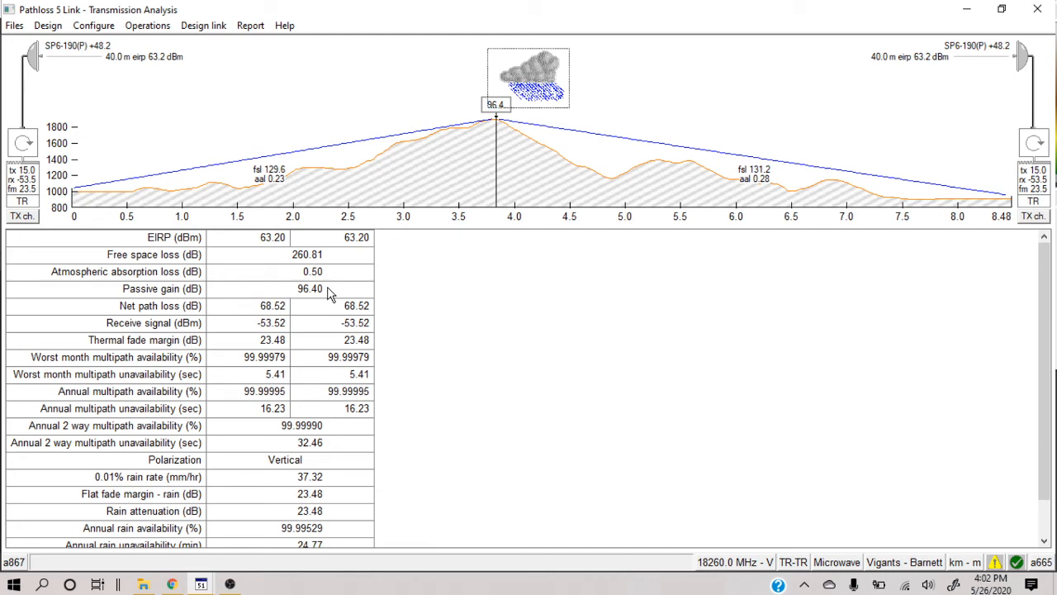
Set the TX line loss between the back-to-back antennas to 5 dB and apply the antenna settings
double_click(496, 112)
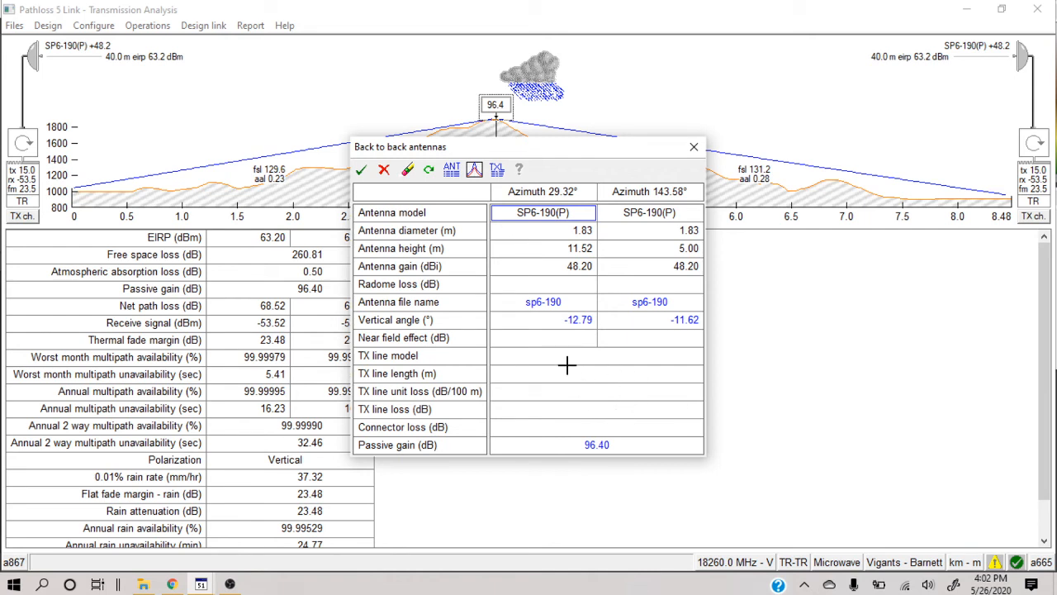
click(610, 413)
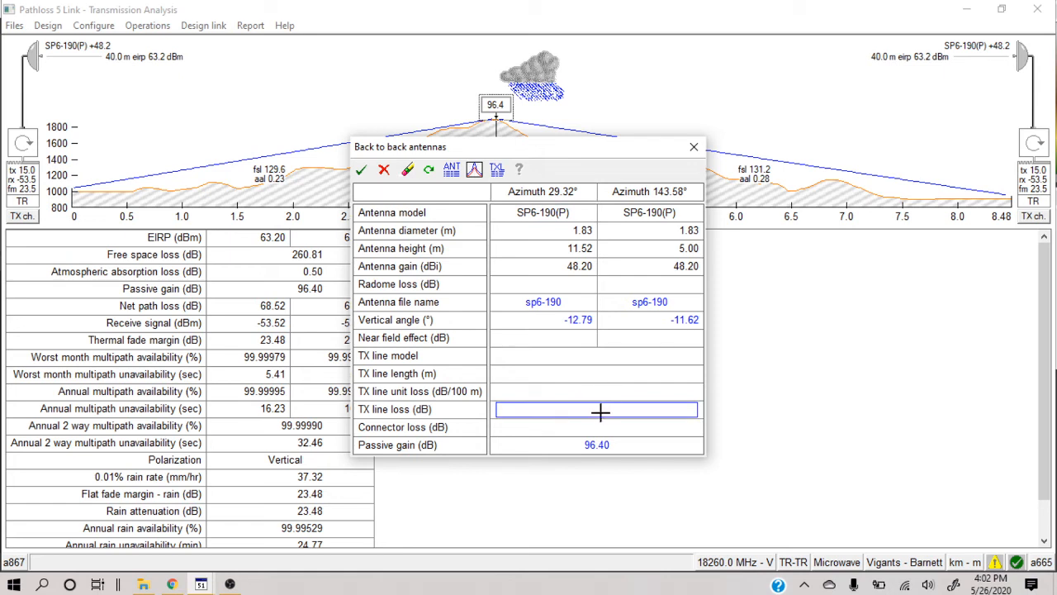
text(5)
key(Return)
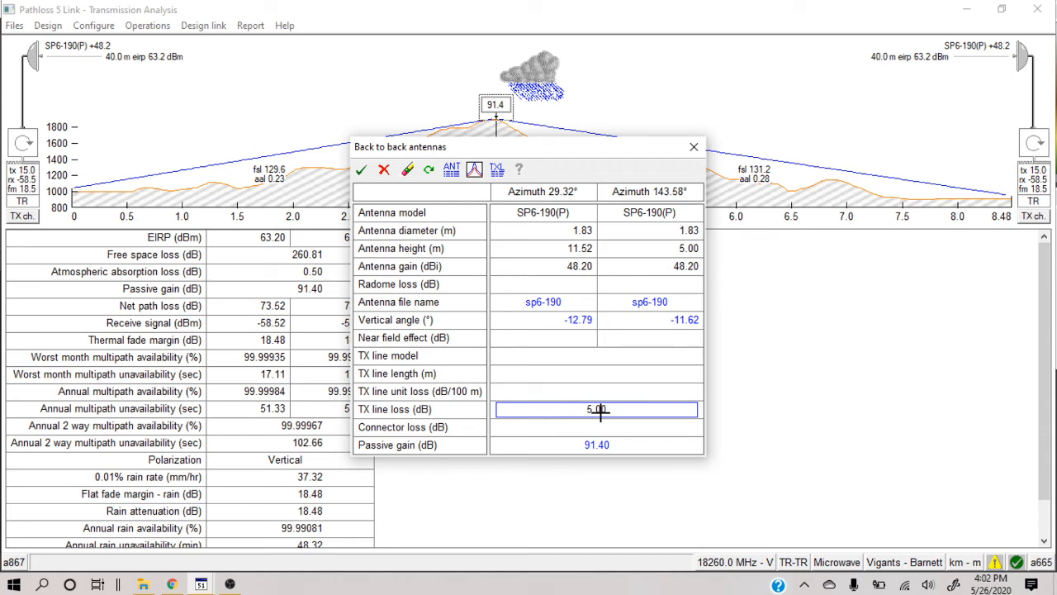
click(361, 170)
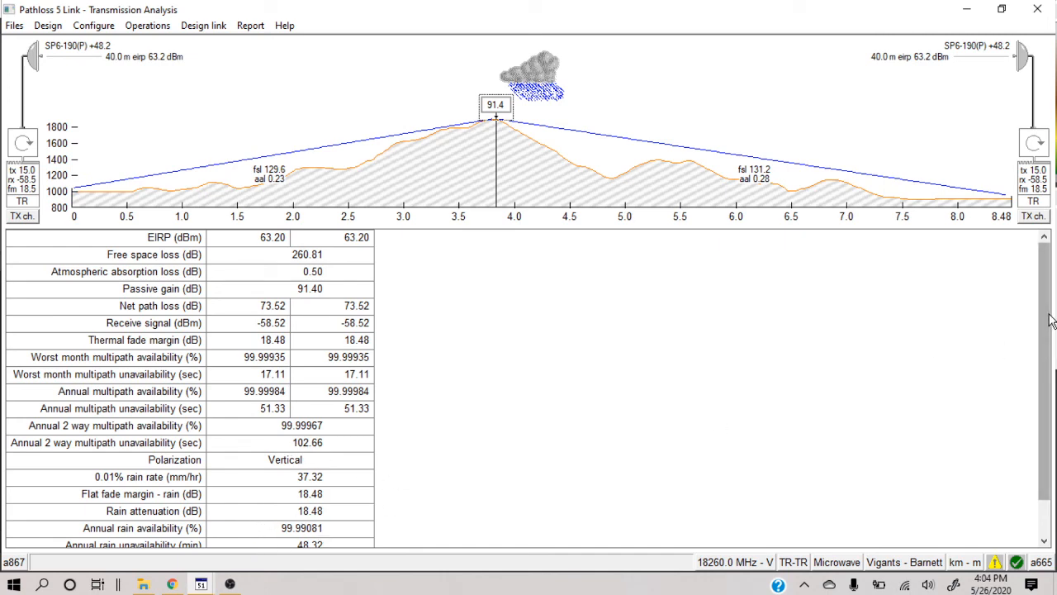
Review the back-to-back link's rain and multipath availability, and close the link without saving its changes
drag(1051, 321, 1054, 385)
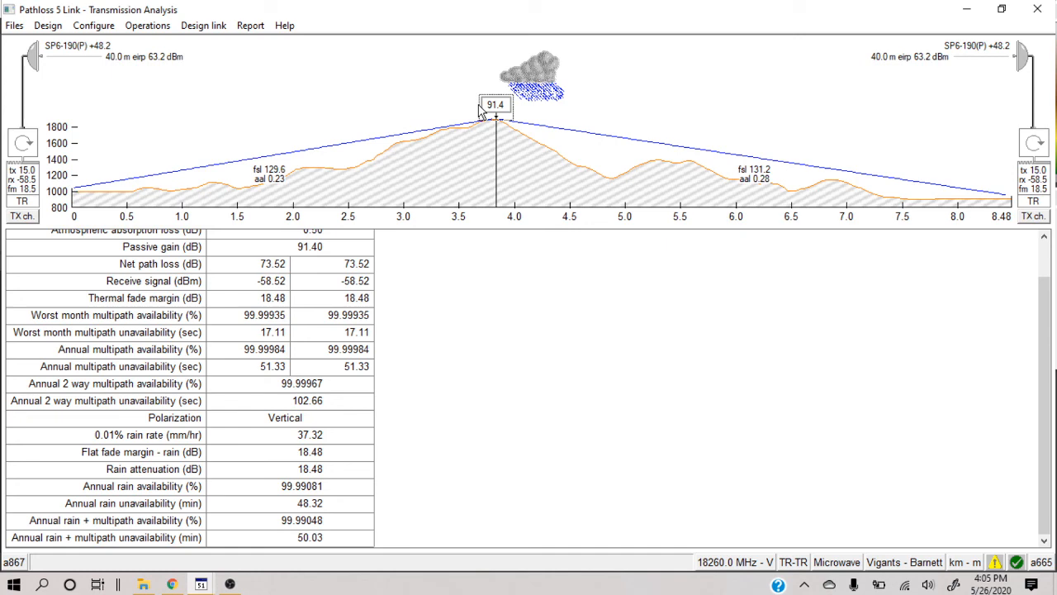
click(1038, 12)
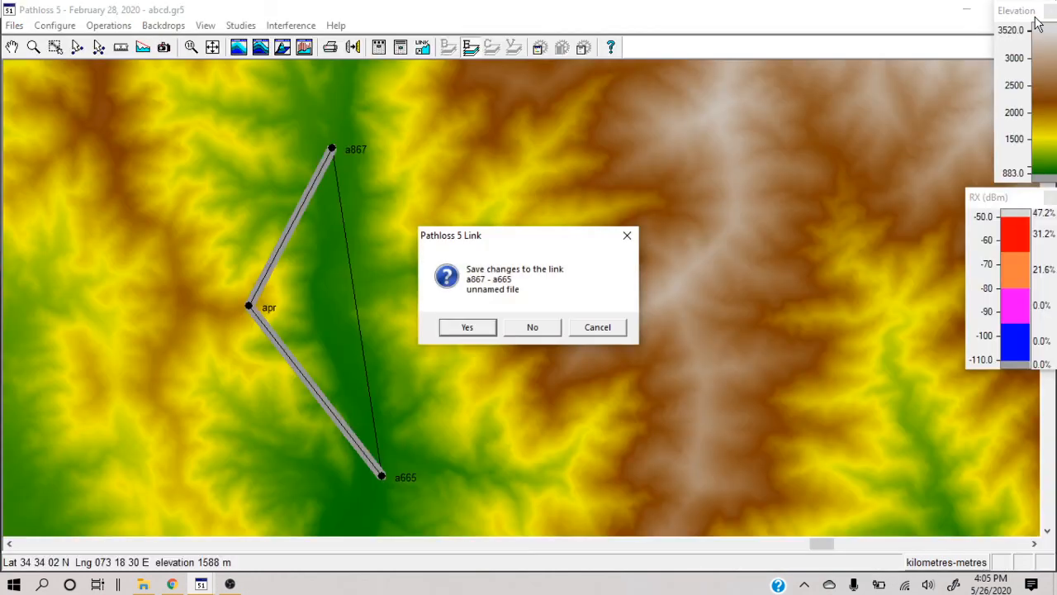
click(550, 329)
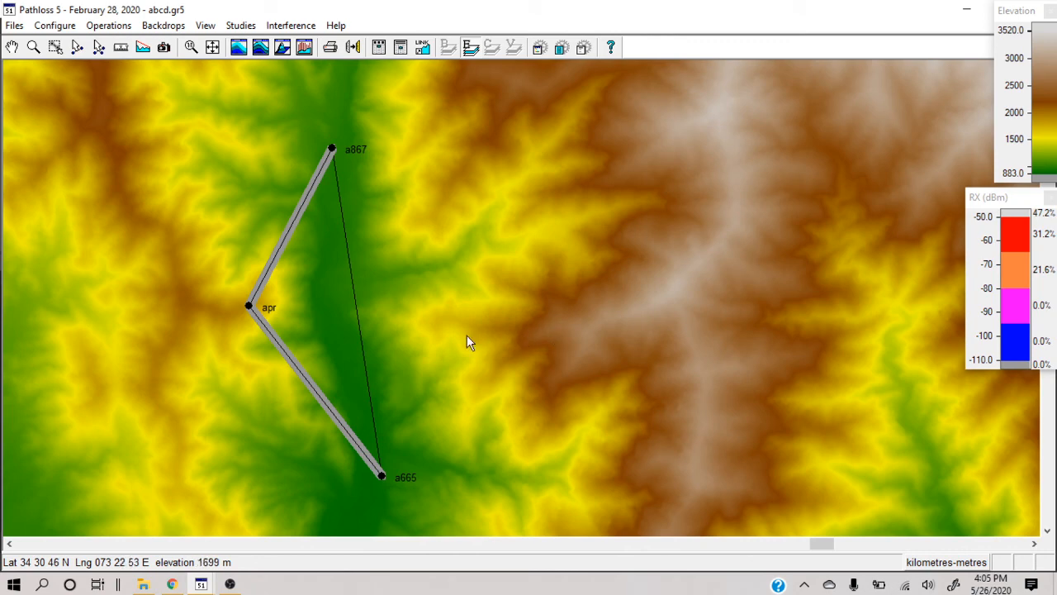